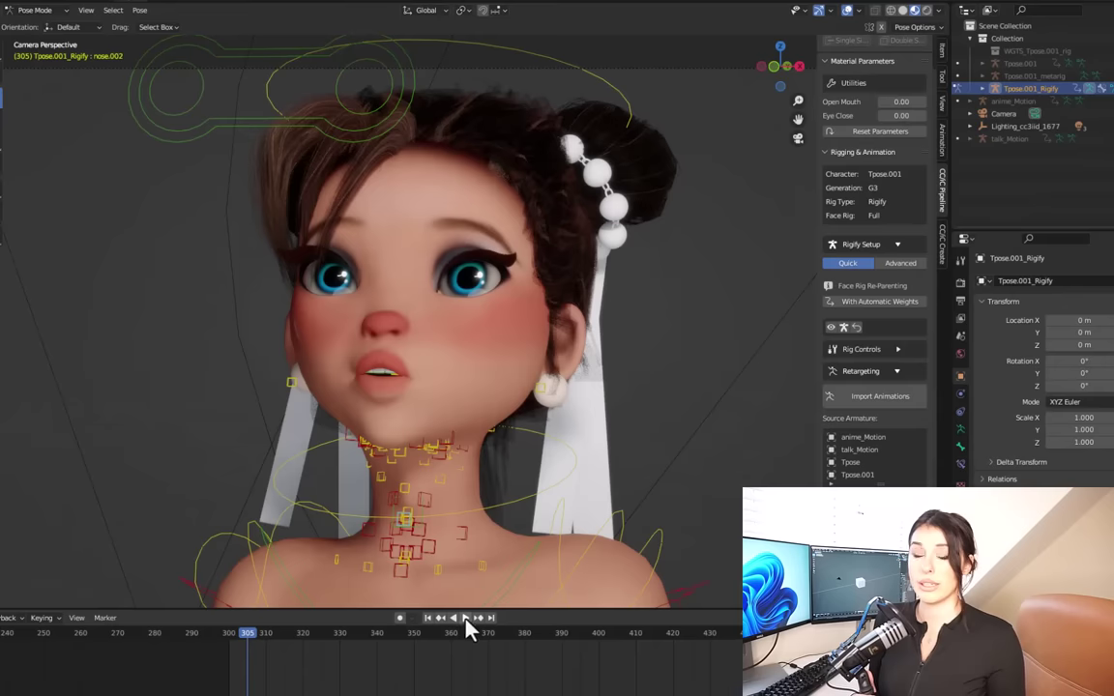
{"action": "left_click", "coordinate": [466, 618]}
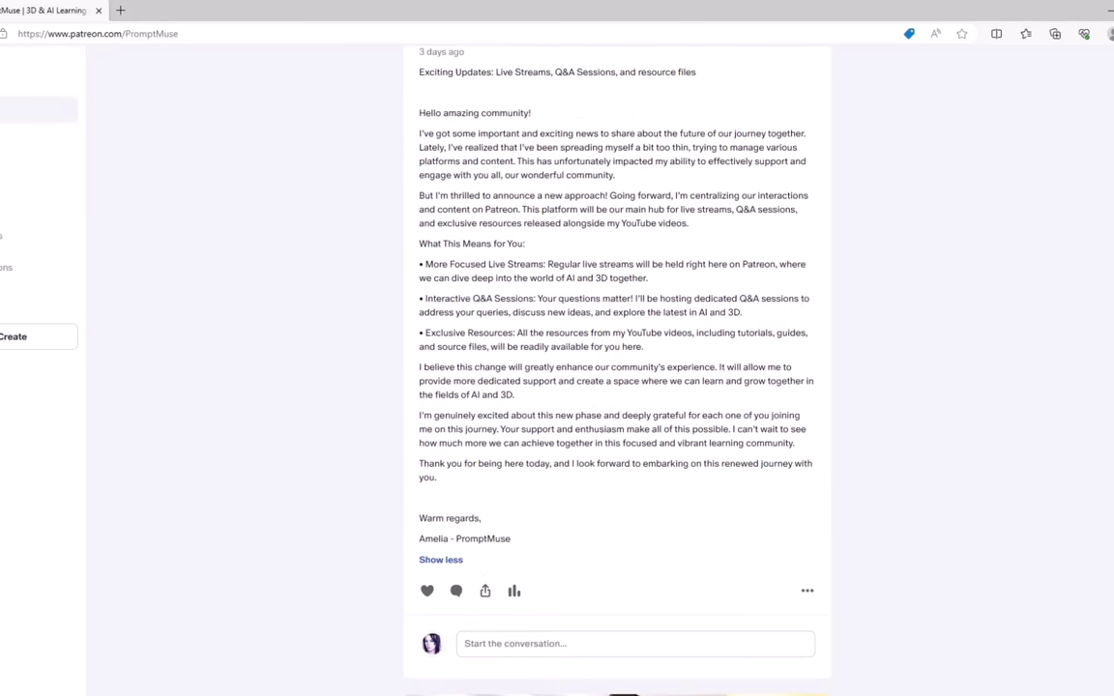
{"action": "scroll", "coordinate": [541, 262], "scroll_direction": "down", "scroll_amount": 2}
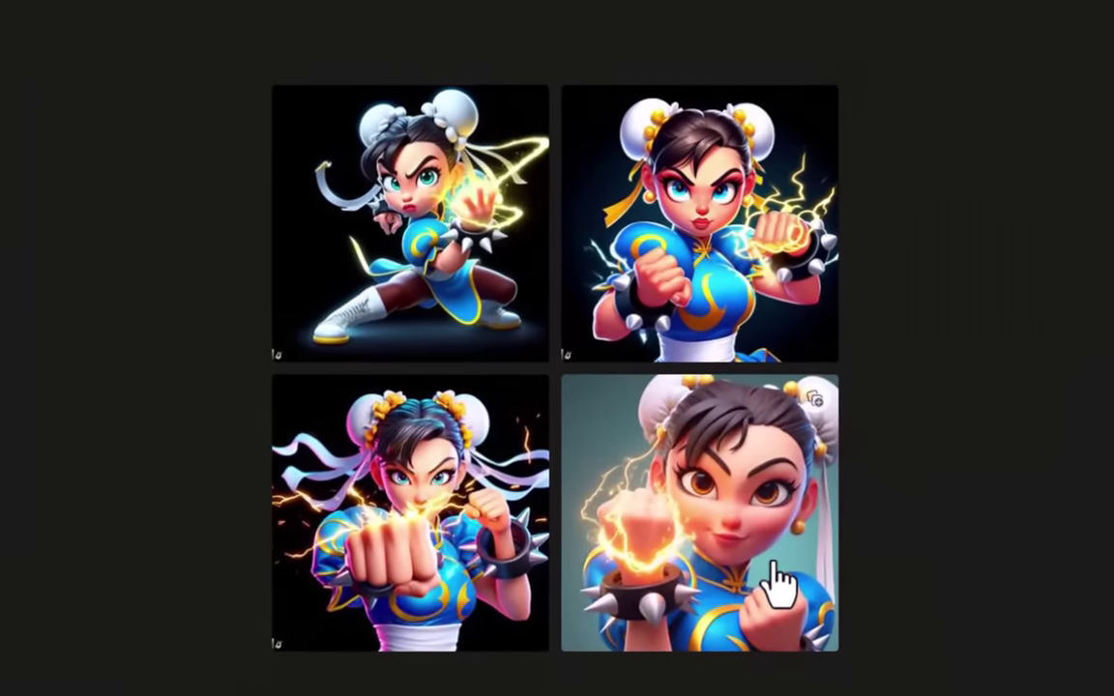
Browse the generated images and the Pinterest results for a Disney Pixar version of Chun-Li as character references.
{"action": "left_click", "coordinate": [780, 584]}
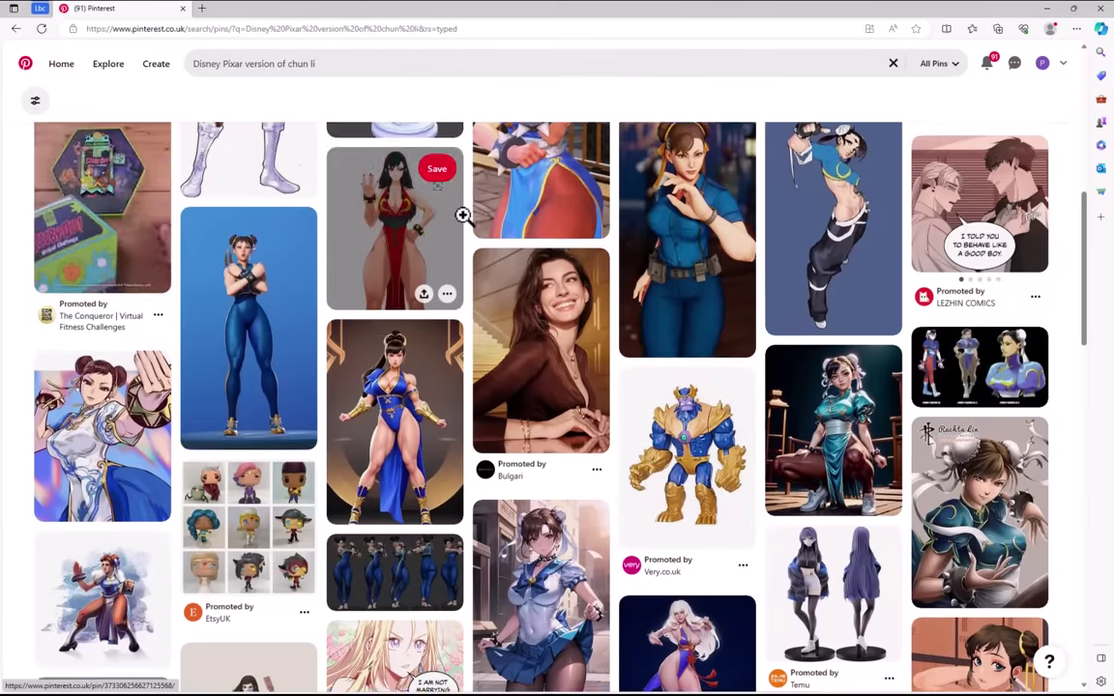
{"action": "scroll", "coordinate": [464, 217], "scroll_direction": "down", "scroll_amount": 2}
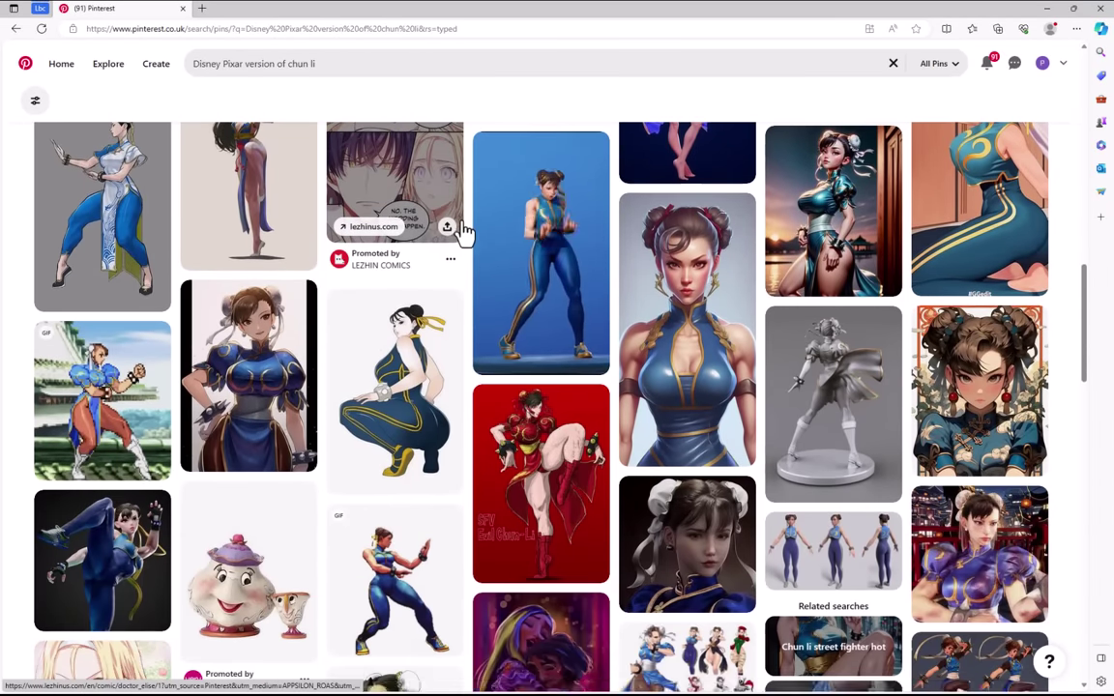
{"action": "scroll", "coordinate": [406, 309], "scroll_direction": "down", "scroll_amount": 2}
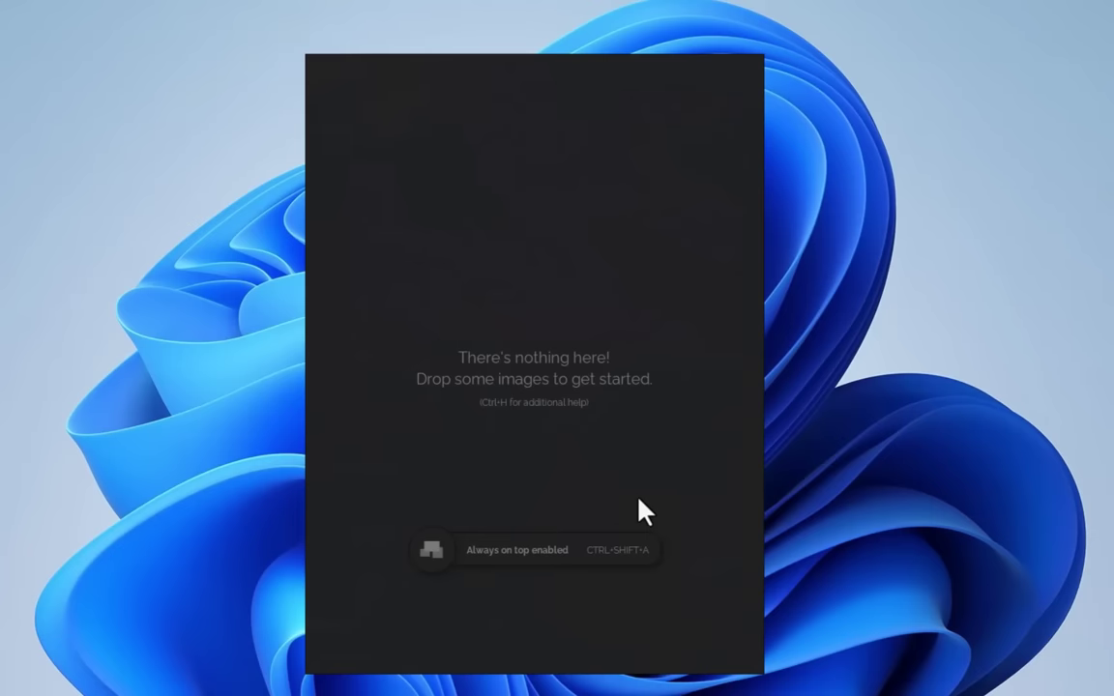
Load the recently used reference scene from the New folder (2) folder into the empty PureRef canvas.
{"action": "right_click", "coordinate": [639, 499]}
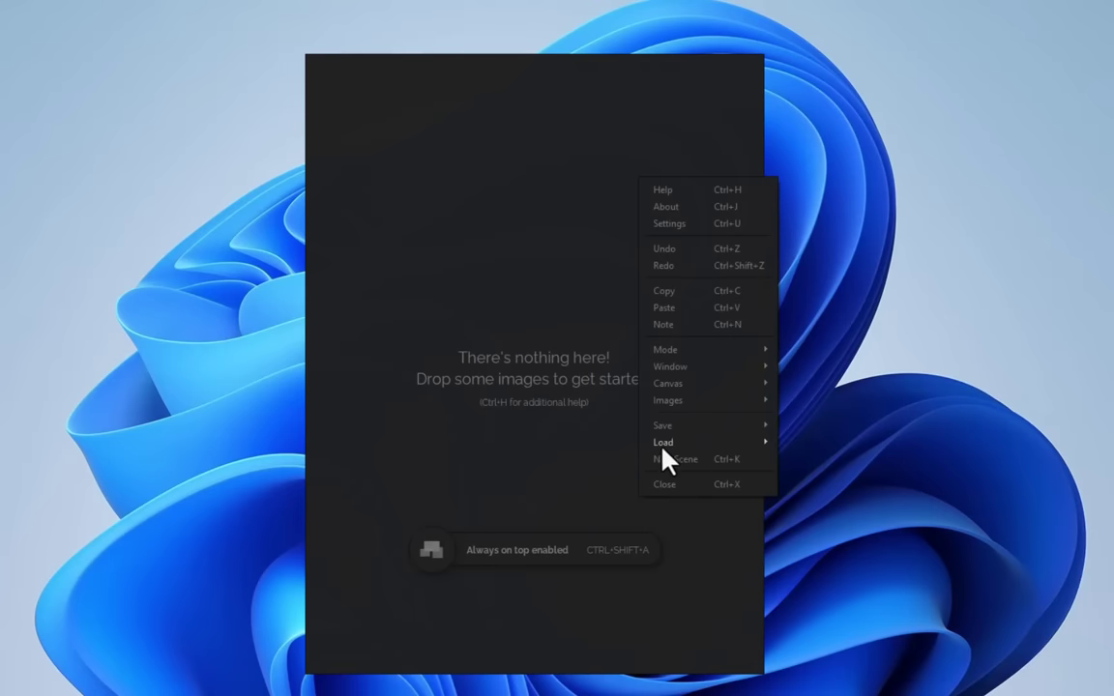
{"action": "mouse_move", "coordinate": [667, 447]}
{"action": "mouse_move", "coordinate": [847, 462]}
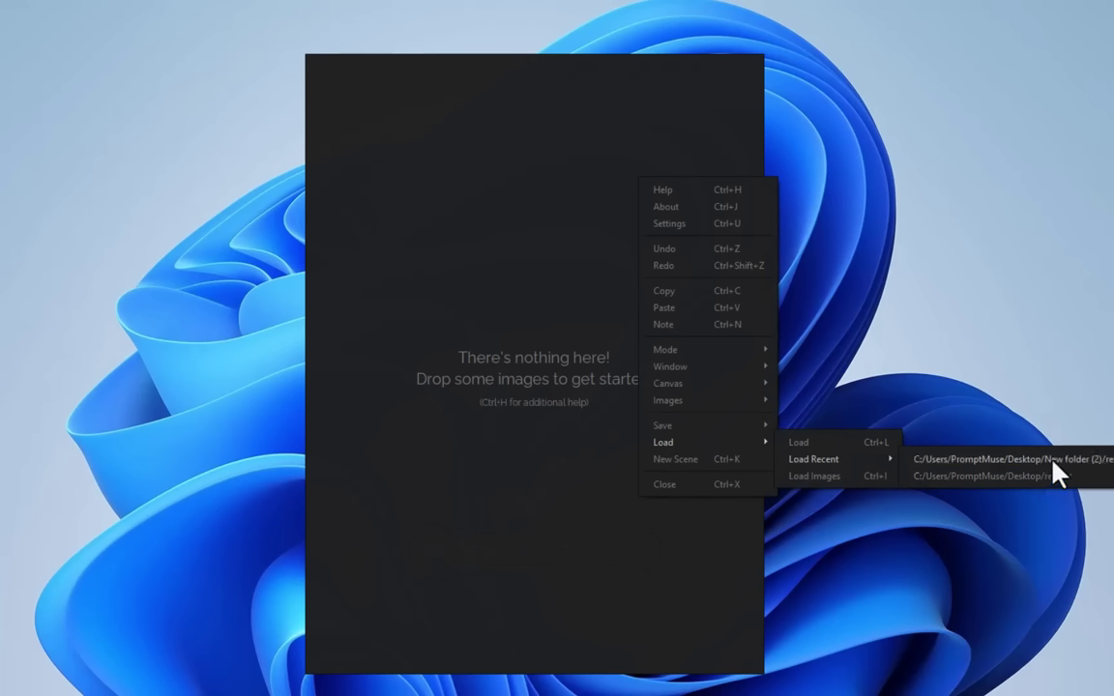
{"action": "left_click", "coordinate": [1061, 460]}
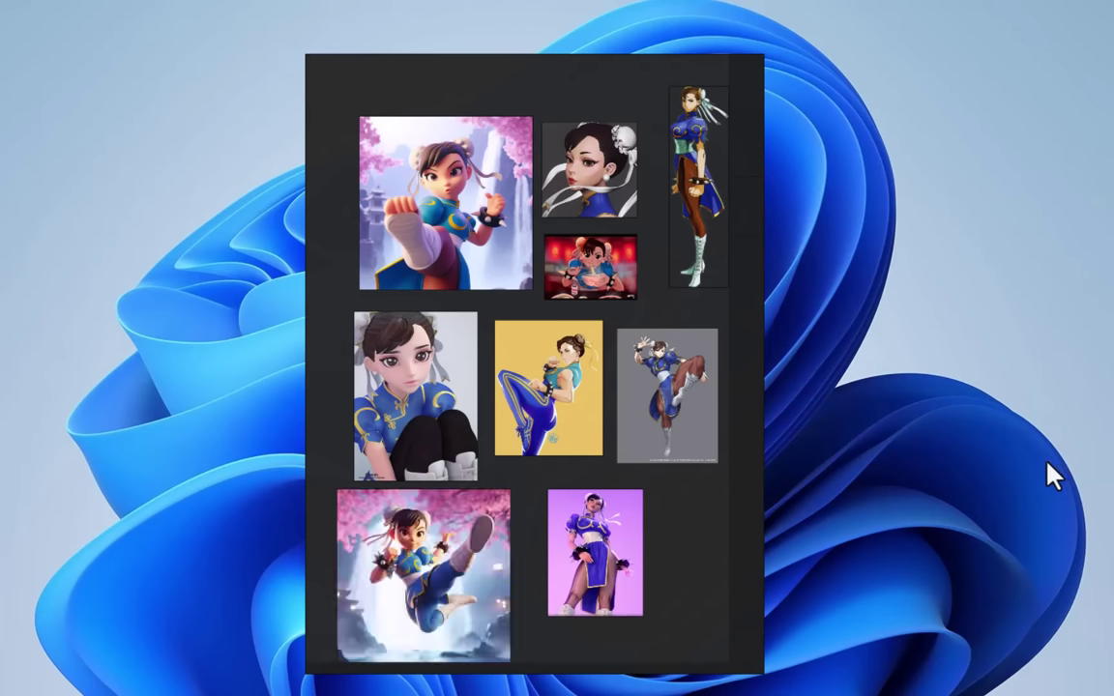
{"action": "right_click", "coordinate": [732, 502]}
{"action": "left_click", "coordinate": [529, 495]}
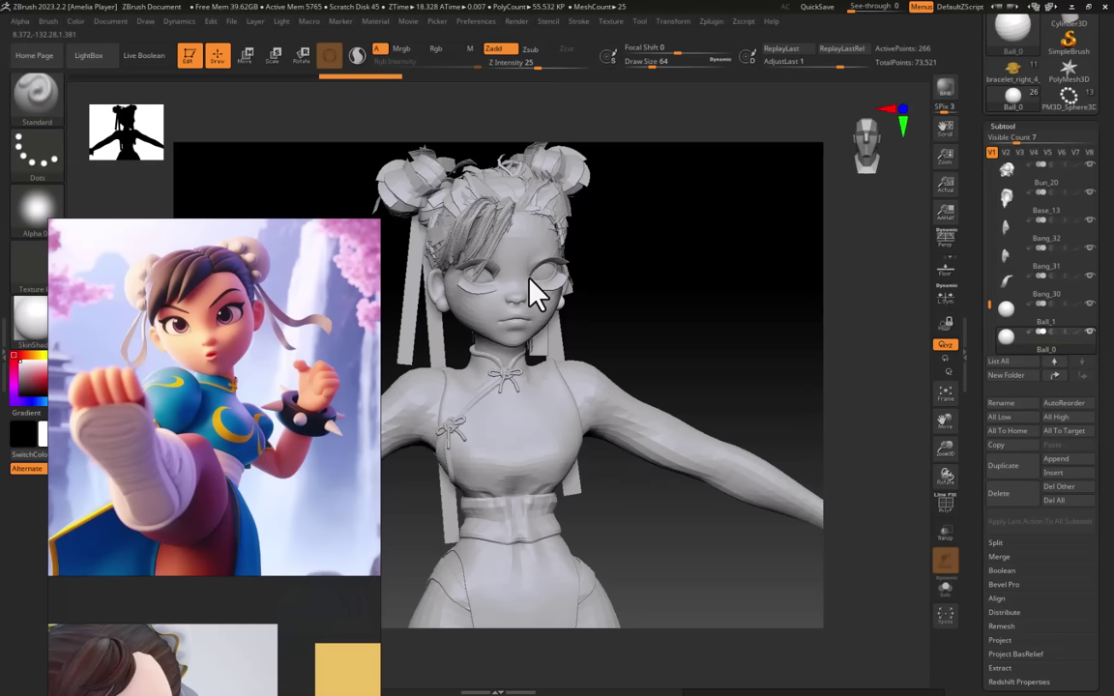
Compare the sculpted character in ZBrush with the fighting-pose reference from several angles, keeping the reference board beside the model.
{"action": "left_click_drag", "start_coordinate": [530, 291], "coordinate": [737, 357]}
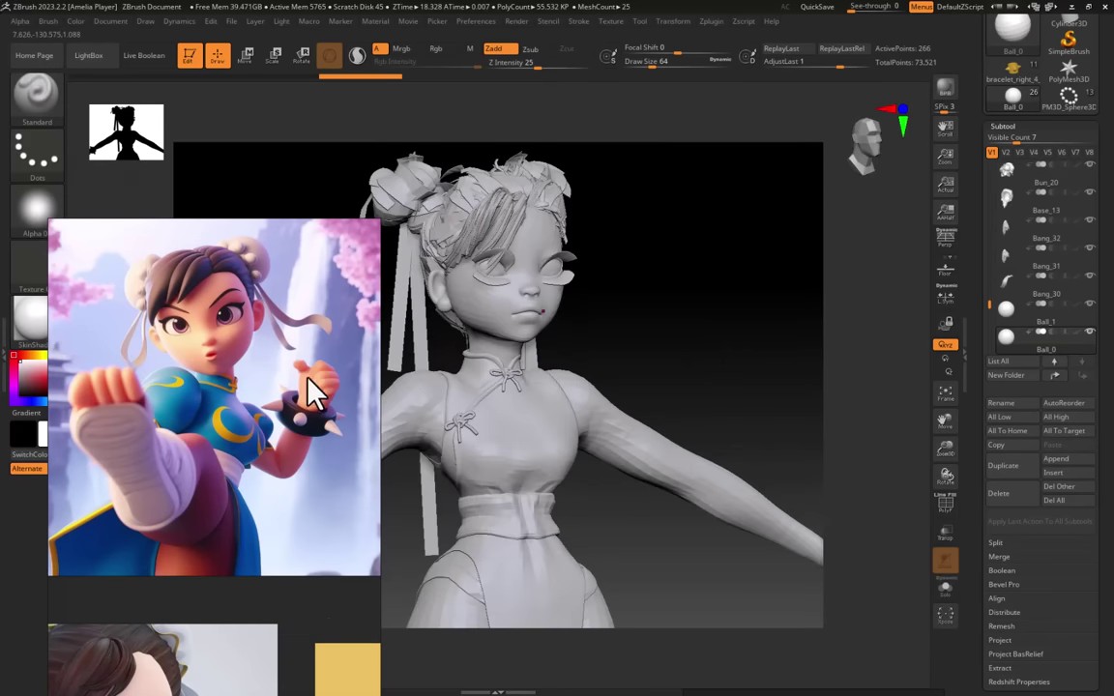
{"action": "mouse_move", "coordinate": [314, 365]}
{"action": "right_mouse_down"}
{"action": "mouse_move", "coordinate": [305, 370]}
{"action": "mouse_move", "coordinate": [325, 379]}
{"action": "right_mouse_up"}
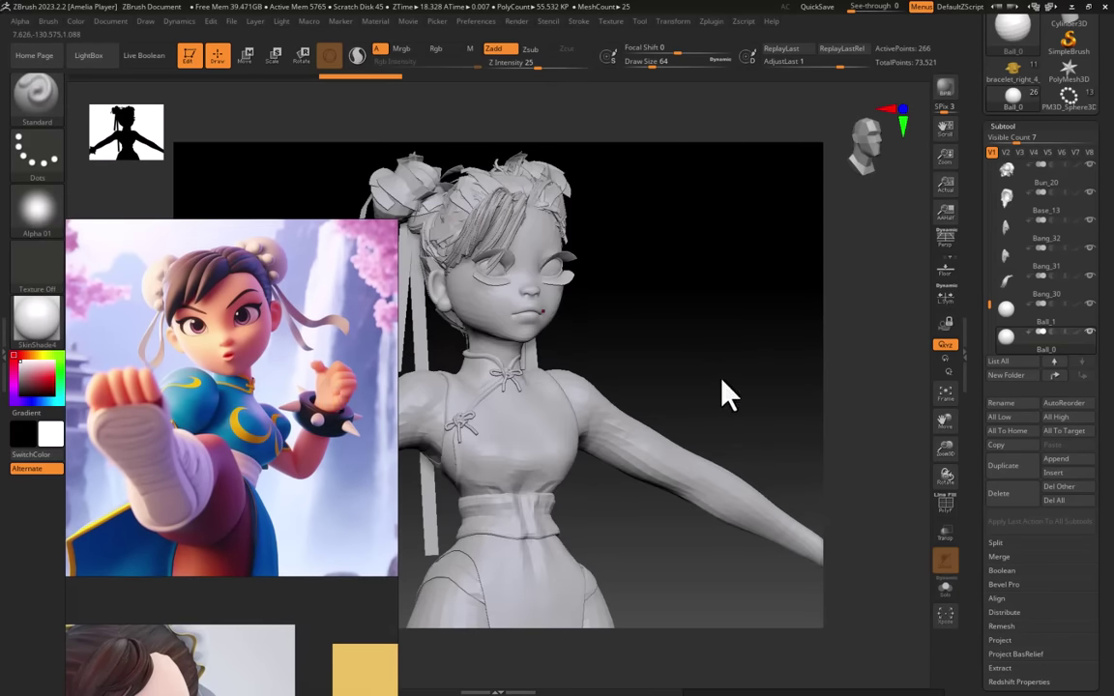
{"action": "left_click_drag", "start_coordinate": [727, 395], "coordinate": [698, 382]}
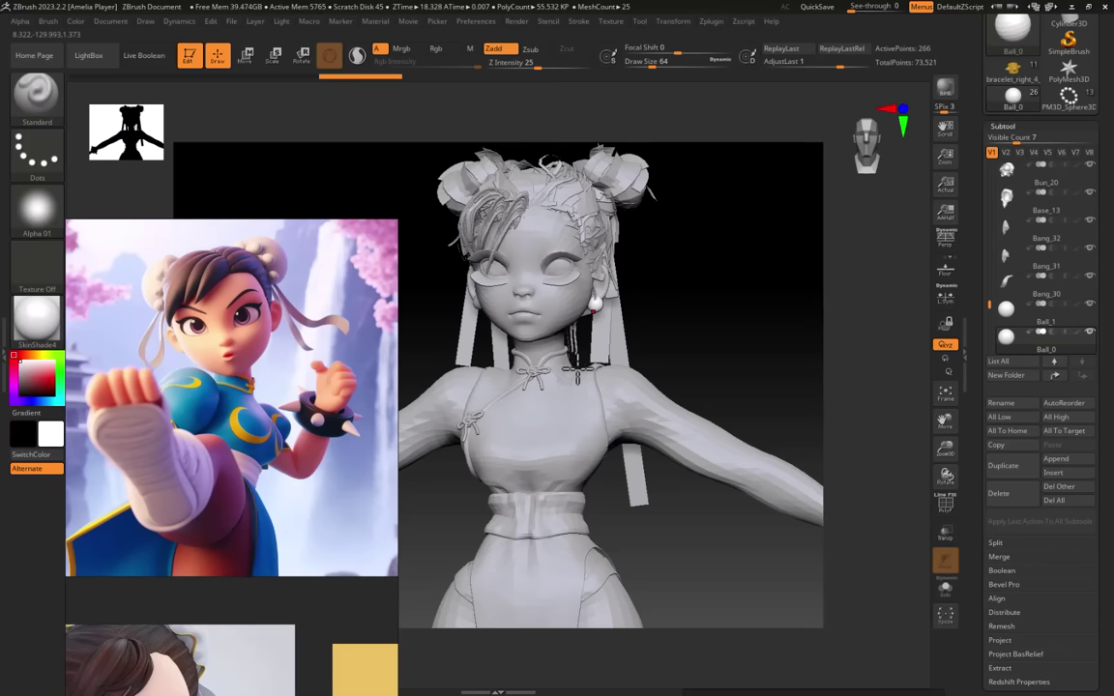
{"action": "right_click_drag", "start_coordinate": [299, 380], "coordinate": [904, 309]}
{"action": "left_click_drag", "start_coordinate": [334, 391], "coordinate": [356, 371]}
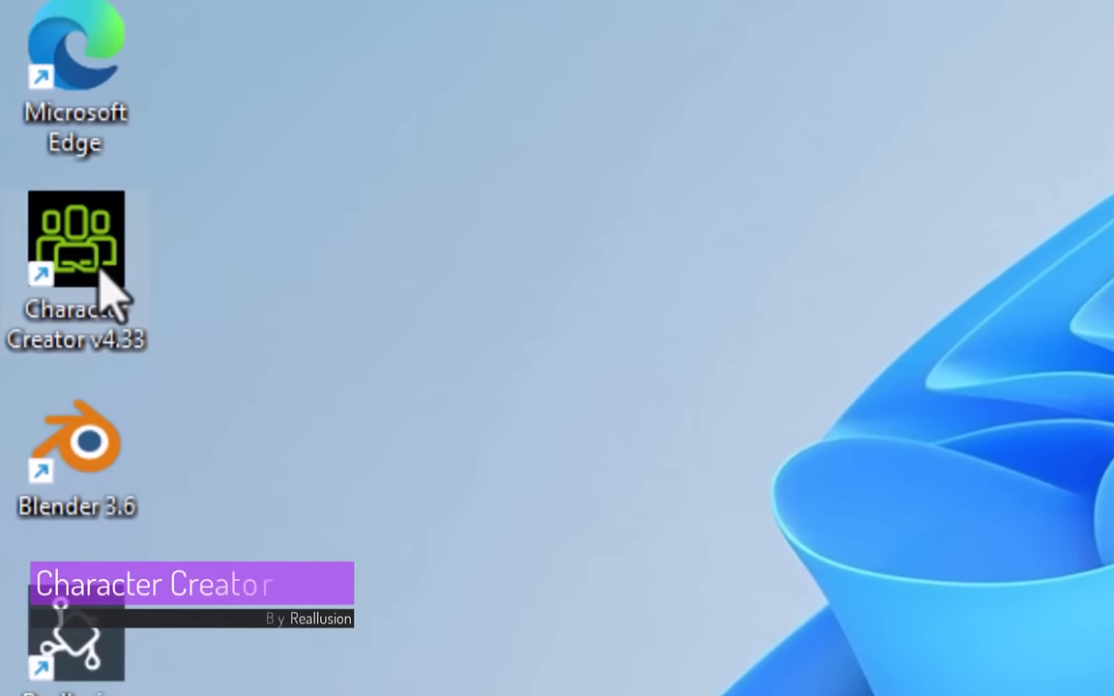
Launch Character Creator and load the CC4 Camila base character from the character templates into the empty scene.
{"action": "double_click", "coordinate": [82, 314]}
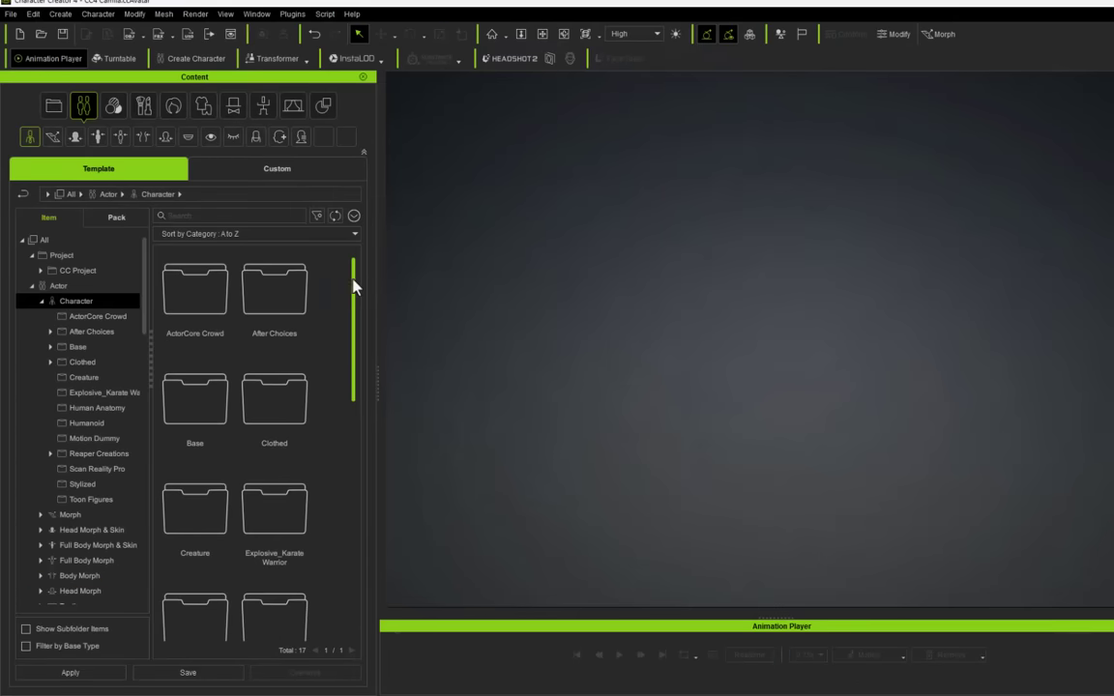
{"action": "left_click_drag", "start_coordinate": [353, 284], "coordinate": [351, 345]}
{"action": "left_click_drag", "start_coordinate": [354, 401], "coordinate": [354, 434]}
{"action": "left_click_drag", "start_coordinate": [295, 570], "coordinate": [717, 276]}
{"action": "left_click_drag", "start_coordinate": [842, 291], "coordinate": [633, 293]}
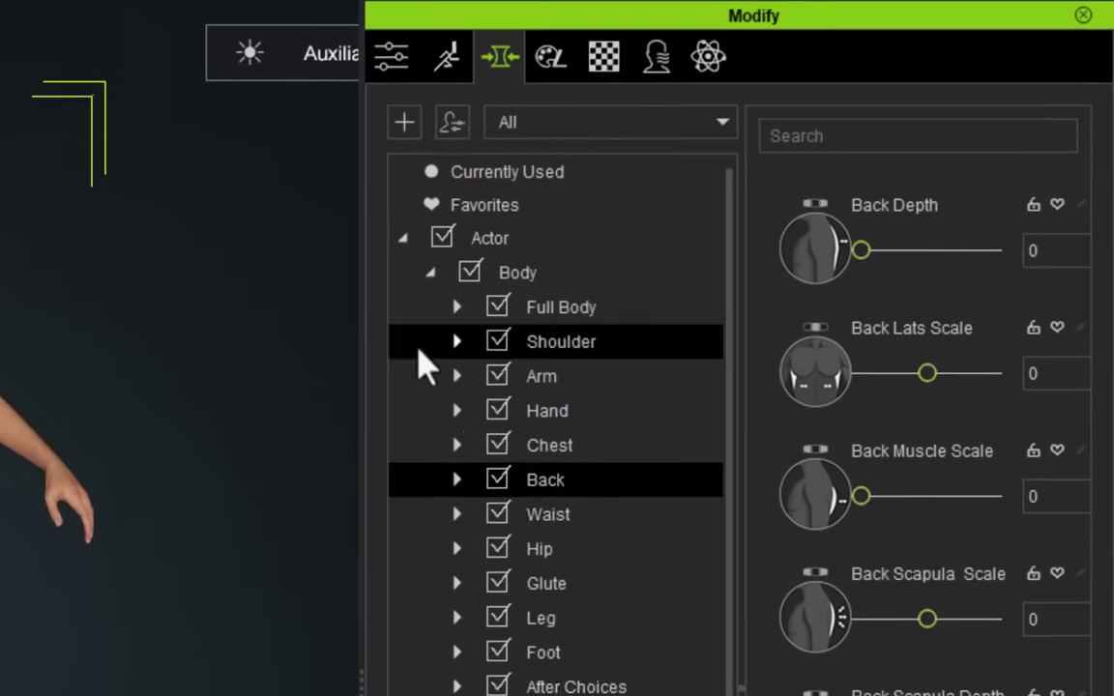
Adjust the character's torso morphs, setting Chest Scale to -35.
{"action": "left_click", "coordinate": [746, 334]}
{"action": "left_click_drag", "start_coordinate": [993, 241], "coordinate": [950, 242]}
{"action": "left_click", "coordinate": [747, 288]}
{"action": "left_click_drag", "start_coordinate": [977, 162], "coordinate": [957, 162]}
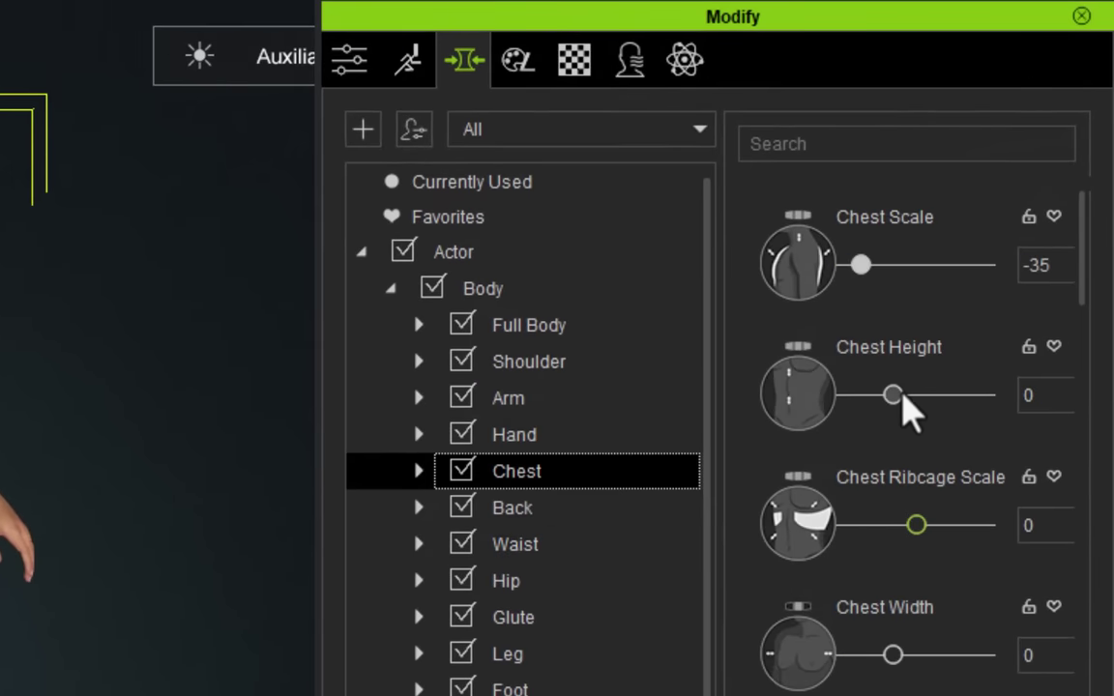
Reduce the character's shoulder morphs and set Arm Length to -4 and Arm Strong to 77.
{"action": "left_click", "coordinate": [529, 361]}
{"action": "left_click_drag", "start_coordinate": [916, 264], "coordinate": [850, 265]}
{"action": "left_click_drag", "start_coordinate": [915, 392], "coordinate": [845, 395]}
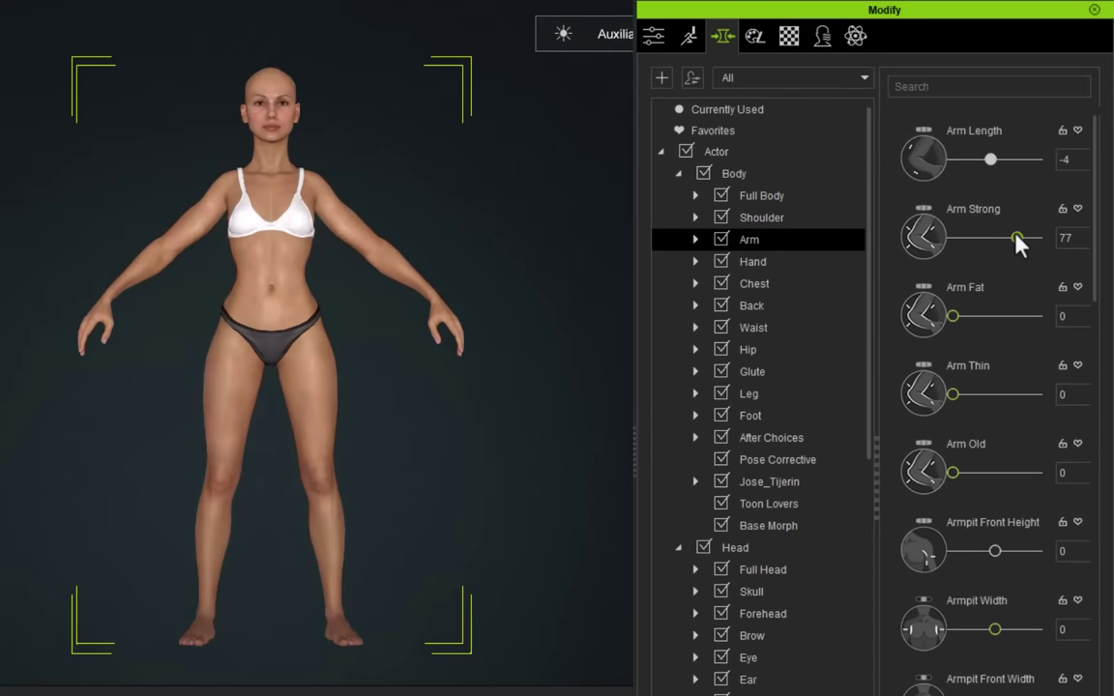
{"action": "left_click", "coordinate": [802, 259]}
{"action": "left_click_drag", "start_coordinate": [1094, 179], "coordinate": [1094, 378]}
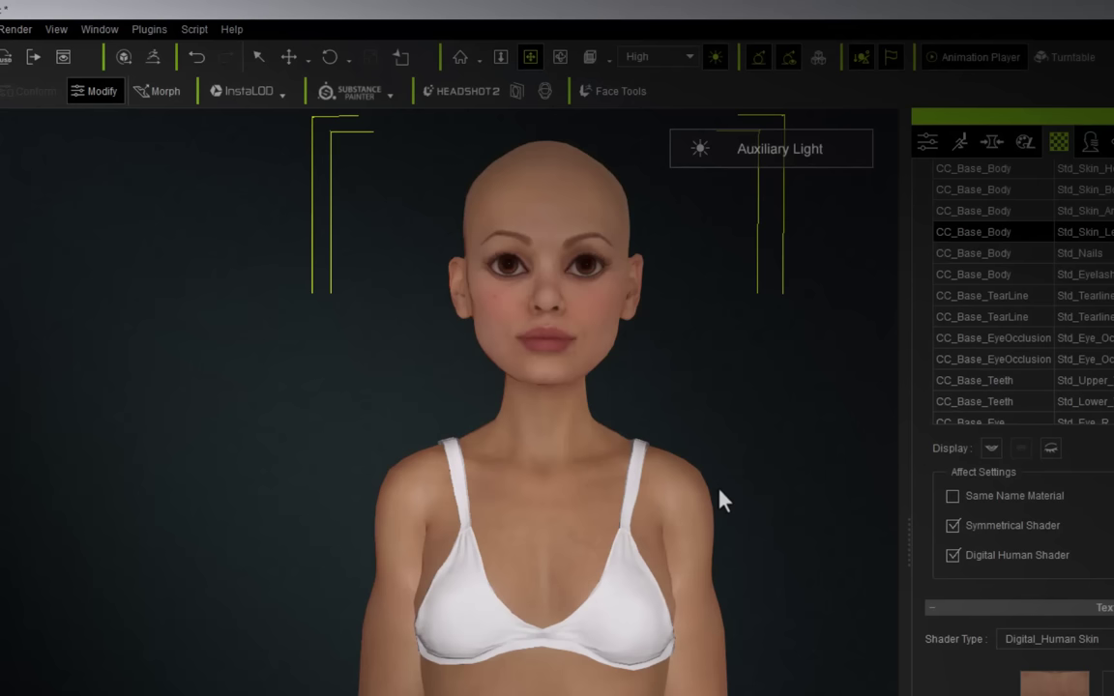
{"action": "middle_click_drag", "start_coordinate": [718, 497], "coordinate": [671, 517]}
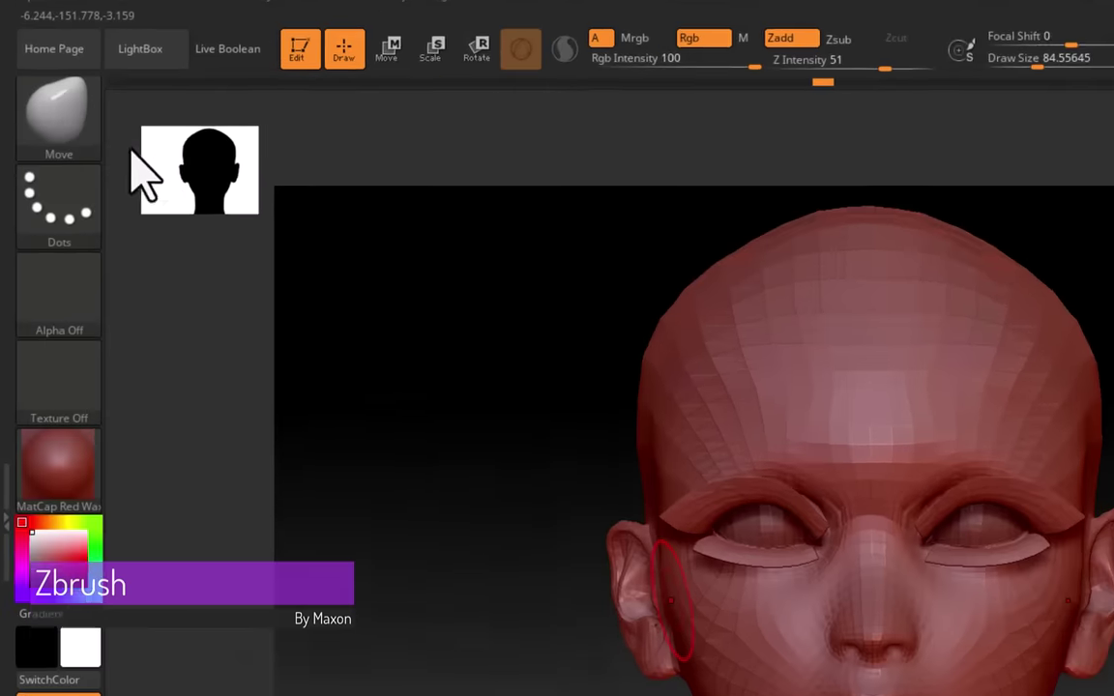
Switch to ZBrush and choose the Smooth brush from the sculpting brushes.
{"action": "left_click", "coordinate": [37, 98]}
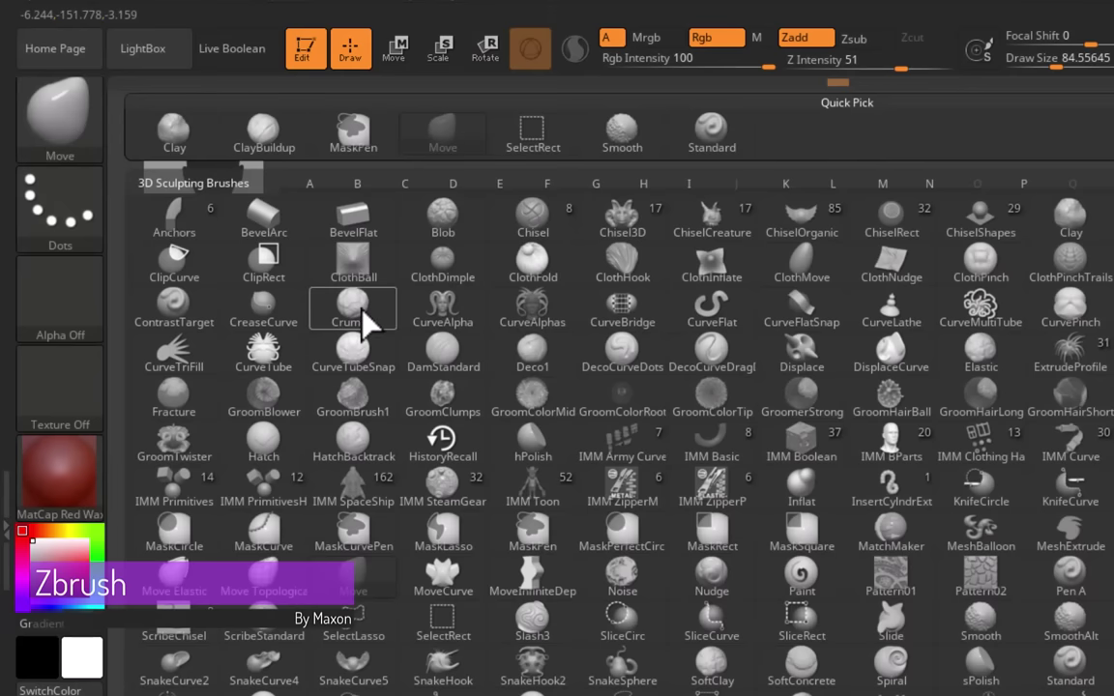
{"action": "key", "text": "m"}
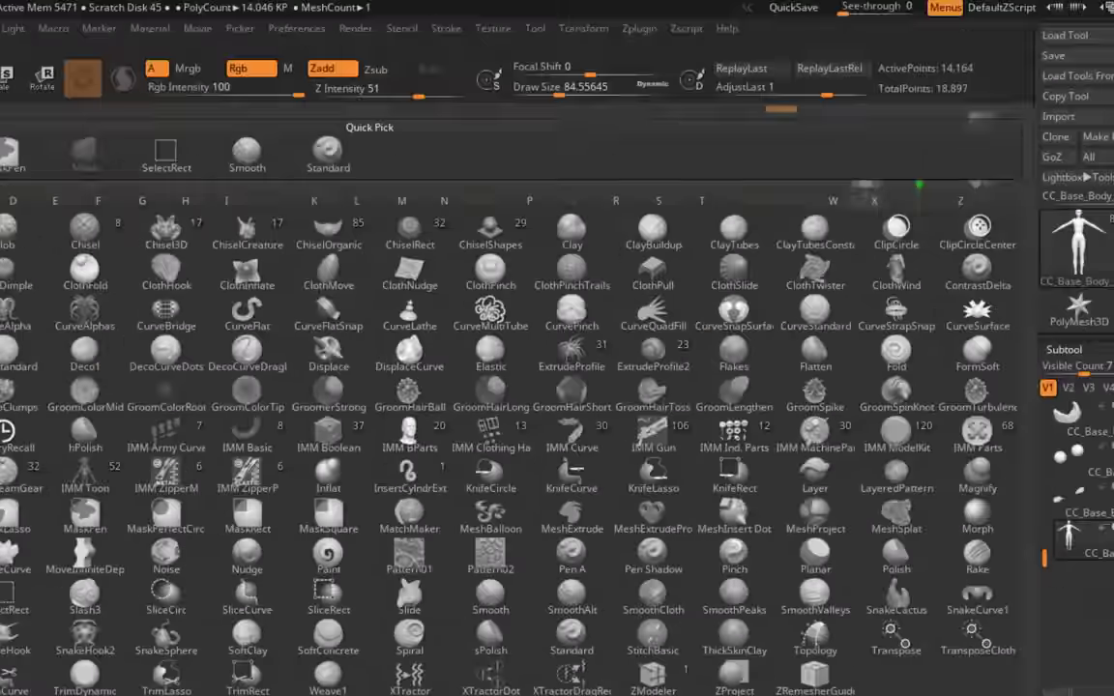
{"action": "key", "text": "s"}
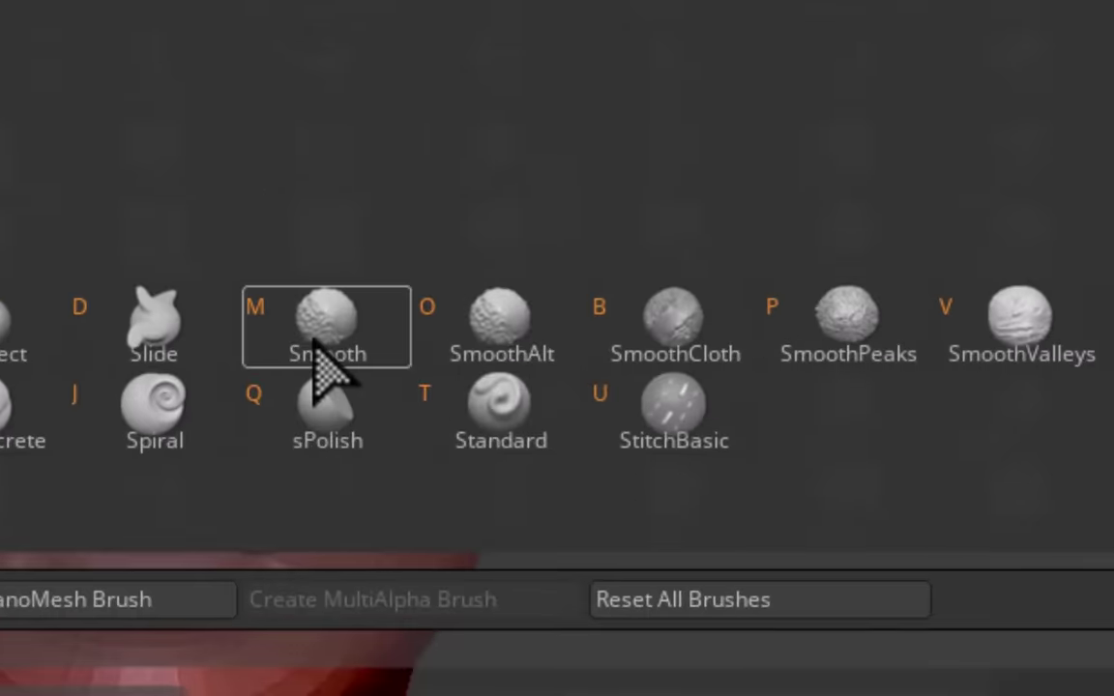
{"action": "left_click", "coordinate": [319, 350]}
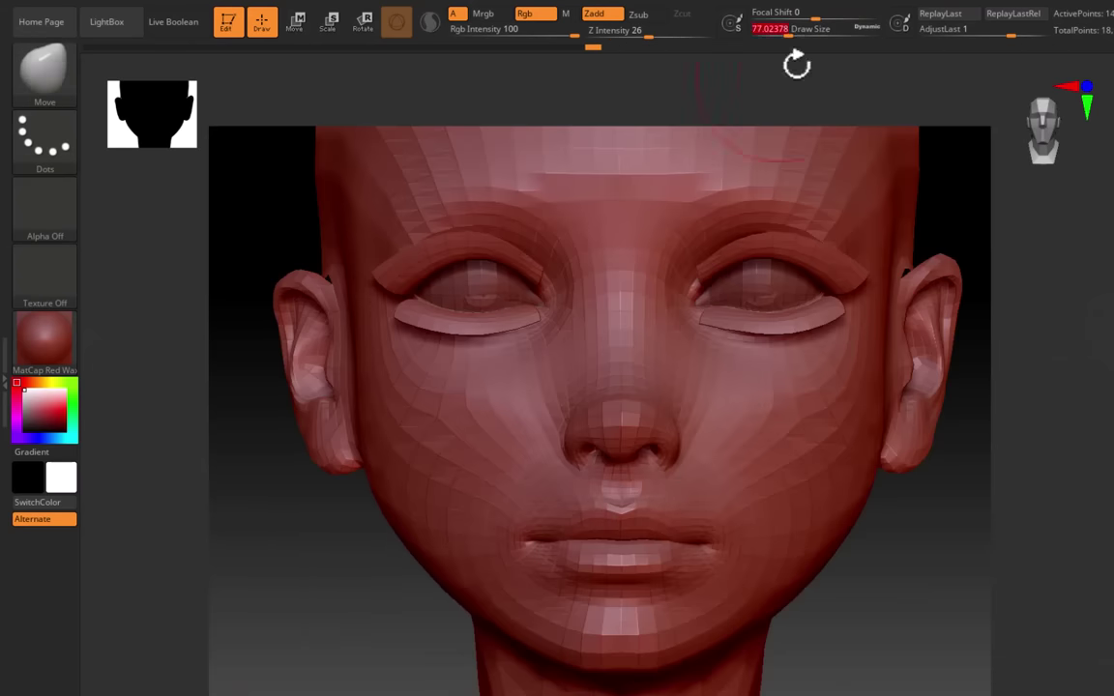
Reshape the head and face with the Move brush at a draw size of about 77.
{"action": "mouse_move", "coordinate": [795, 64]}
{"action": "left_mouse_down"}
{"action": "mouse_move", "coordinate": [883, 386]}
{"action": "mouse_move", "coordinate": [413, 298]}
{"action": "mouse_move", "coordinate": [792, 617]}
{"action": "mouse_move", "coordinate": [600, 306]}
{"action": "left_mouse_up"}
{"action": "left_click_drag", "start_coordinate": [339, 438], "coordinate": [155, 437]}
{"action": "mouse_move", "coordinate": [807, 174]}
{"action": "left_mouse_down"}
{"action": "mouse_move", "coordinate": [605, 544]}
{"action": "mouse_move", "coordinate": [452, 330]}
{"action": "mouse_move", "coordinate": [549, 548]}
{"action": "mouse_move", "coordinate": [875, 562]}
{"action": "left_mouse_up"}
Choose the Inflat brush and smooth the surface of the head with broad strokes.
{"action": "key", "text": "b"}
{"action": "key", "text": "i"}
{"action": "key", "text": "n"}
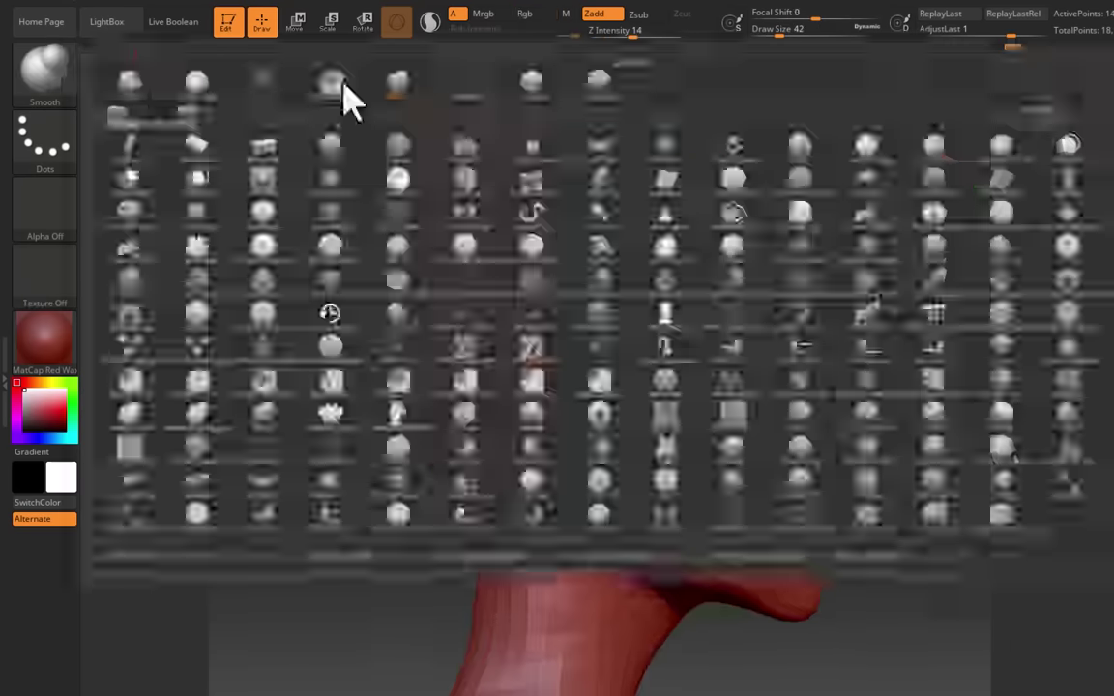
{"action": "mouse_move", "coordinate": [798, 427]}
{"action": "left_mouse_down", "text": "shift"}
{"action": "mouse_move", "coordinate": [636, 465]}
{"action": "mouse_move", "coordinate": [480, 228]}
{"action": "left_mouse_up", "text": "shift"}
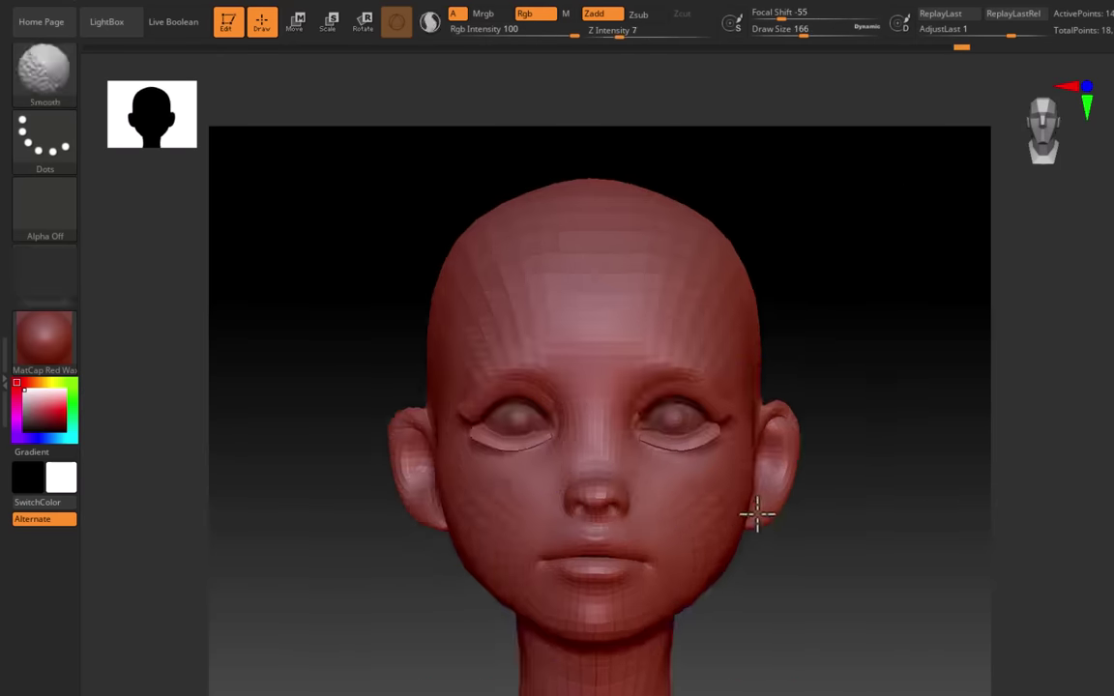
{"action": "mouse_move", "coordinate": [864, 504]}
{"action": "left_mouse_down", "text": "shift"}
{"action": "mouse_move", "coordinate": [741, 384]}
{"action": "mouse_move", "coordinate": [644, 545]}
{"action": "mouse_move", "coordinate": [679, 293]}
{"action": "mouse_move", "coordinate": [473, 400]}
{"action": "mouse_move", "coordinate": [915, 549]}
{"action": "mouse_move", "coordinate": [752, 317]}
{"action": "left_mouse_up", "text": "shift"}
Choose the DamStandard brush and work on the back of the head and neck with it.
{"action": "key", "text": "b"}
{"action": "key", "text": "d"}
{"action": "key", "text": "s"}
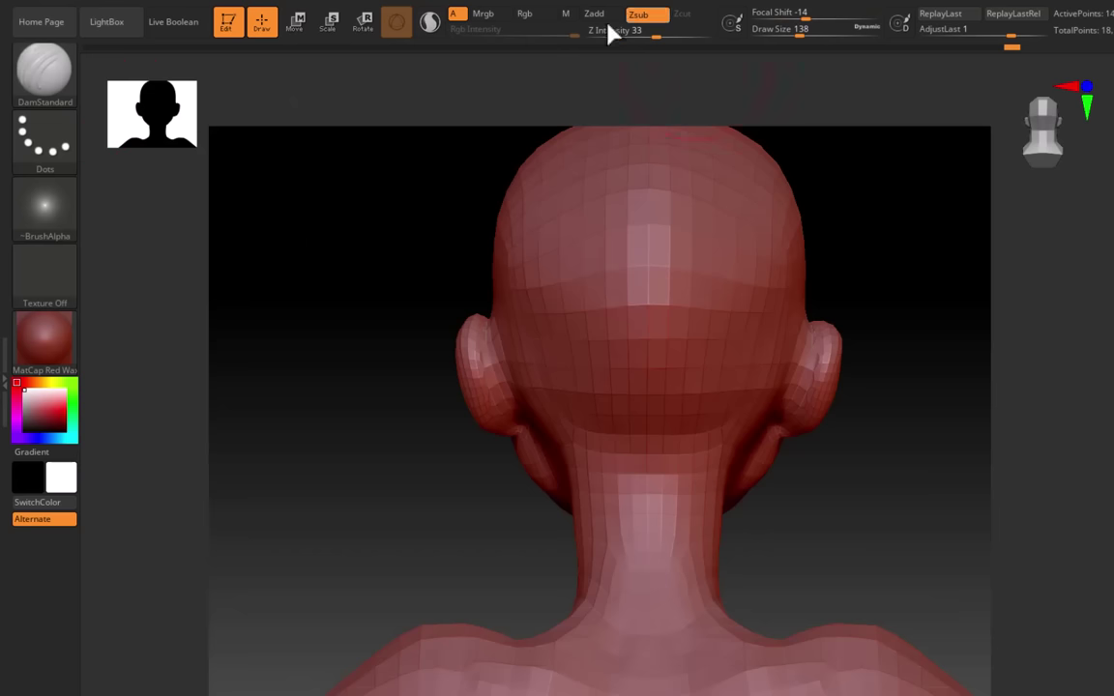
{"action": "mouse_move", "coordinate": [513, 422]}
{"action": "right_mouse_down"}
{"action": "mouse_move", "coordinate": [617, 491]}
{"action": "mouse_move", "coordinate": [572, 450]}
{"action": "right_mouse_up"}
{"action": "left_click", "coordinate": [617, 491]}
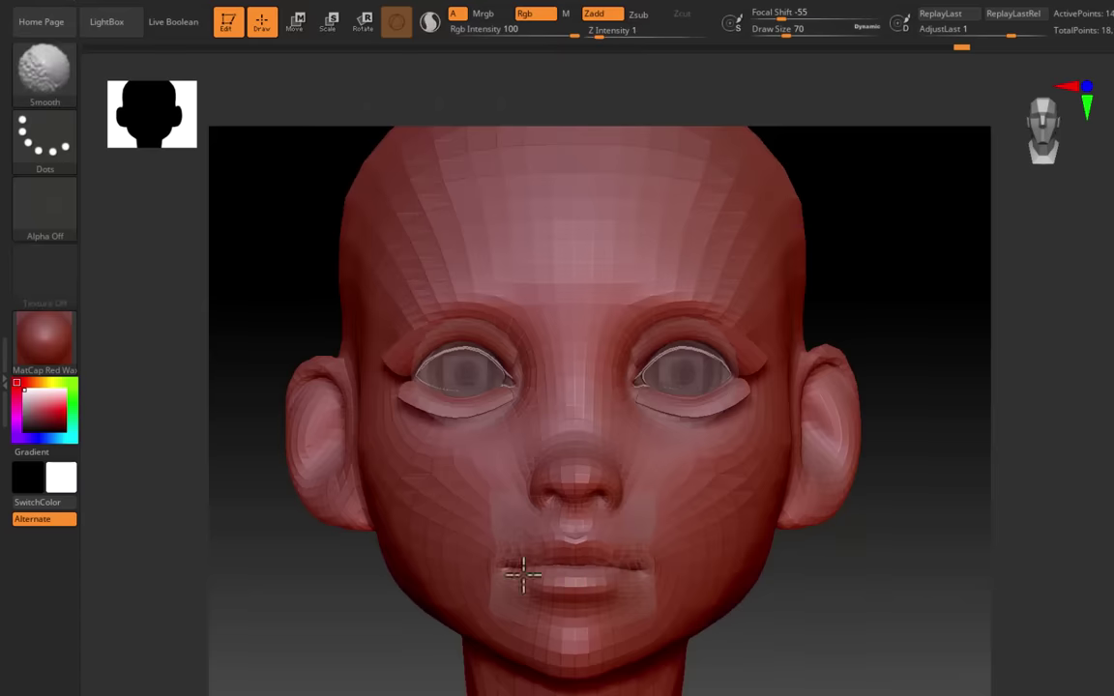
Reshape and smooth the ears and jaw at draw size 150, undoing the unwanted smoothing stroke beside the jaw.
{"action": "right_click_drag", "start_coordinate": [523, 575], "coordinate": [524, 483], "text": "ctrl"}
{"action": "right_click_drag", "start_coordinate": [358, 389], "coordinate": [382, 357], "text": "alt"}
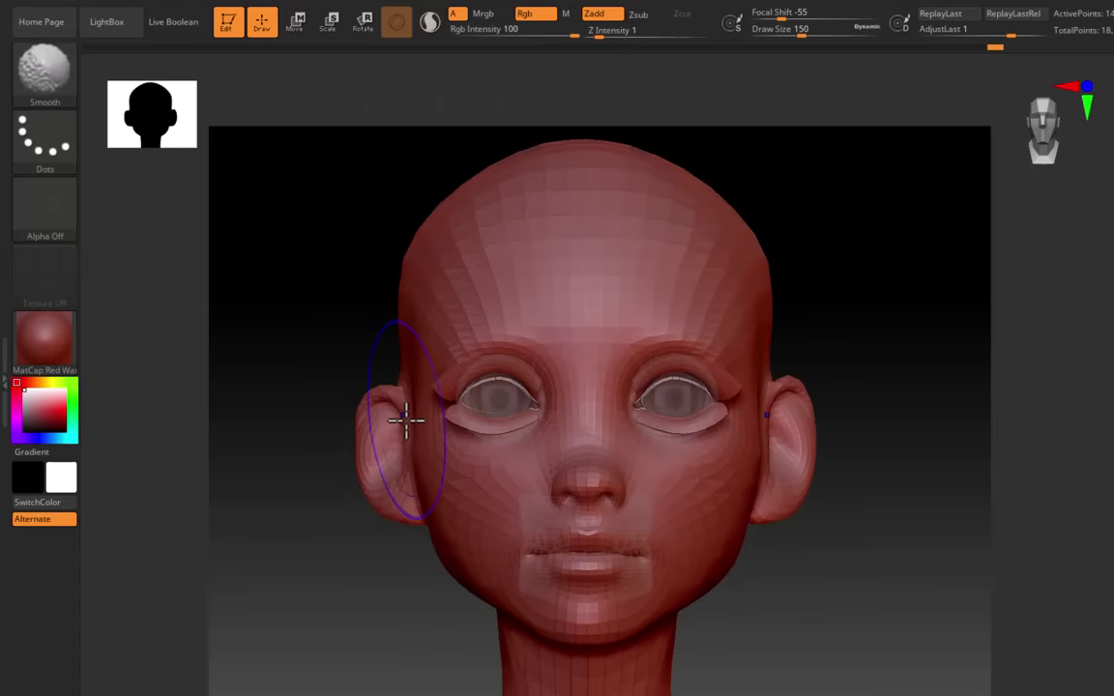
{"action": "left_click_drag", "start_coordinate": [372, 425], "coordinate": [392, 430]}
{"action": "left_click_drag", "start_coordinate": [928, 541], "coordinate": [706, 552], "text": "shift"}
{"action": "left_click_drag", "start_coordinate": [851, 242], "coordinate": [875, 223]}
{"action": "left_click_drag", "start_coordinate": [328, 483], "coordinate": [487, 516], "text": "shift"}
{"action": "key", "text": "ctrl+z"}
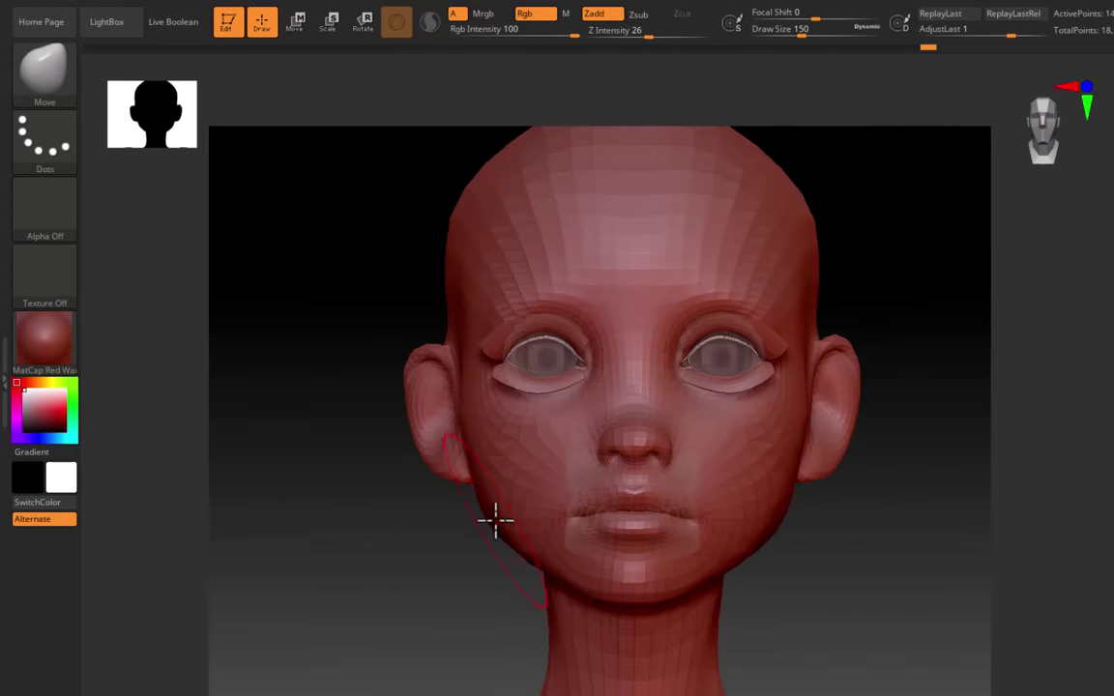
{"action": "left_click_drag", "start_coordinate": [595, 682], "coordinate": [614, 596]}
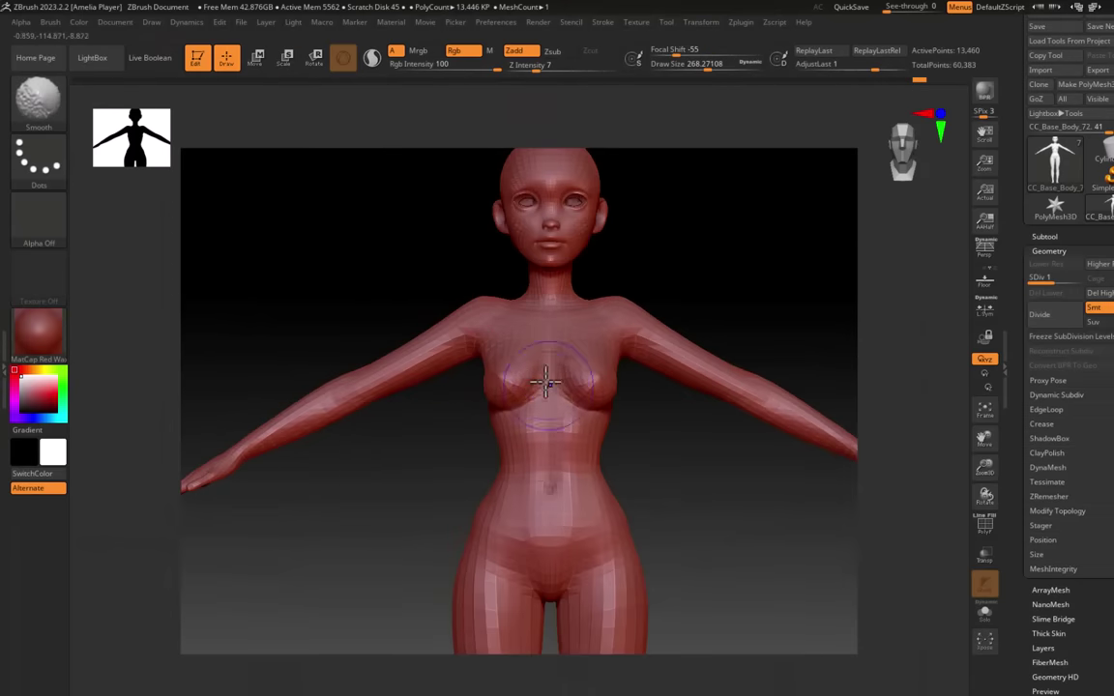
Smooth the body's torso and send the sculpted character back to Character Creator with GoZ.
{"action": "mouse_move", "coordinate": [645, 483]}
{"action": "left_mouse_down"}
{"action": "mouse_move", "coordinate": [739, 493]}
{"action": "mouse_move", "coordinate": [710, 566]}
{"action": "mouse_move", "coordinate": [479, 418]}
{"action": "left_mouse_up"}
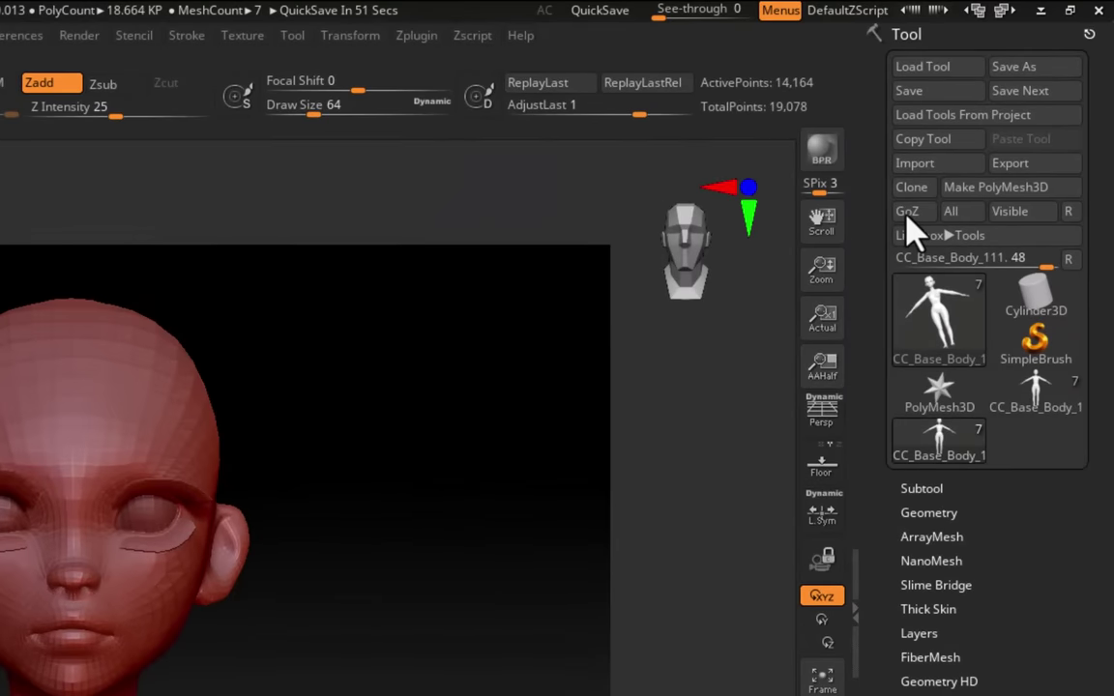
{"action": "left_click", "coordinate": [906, 214]}
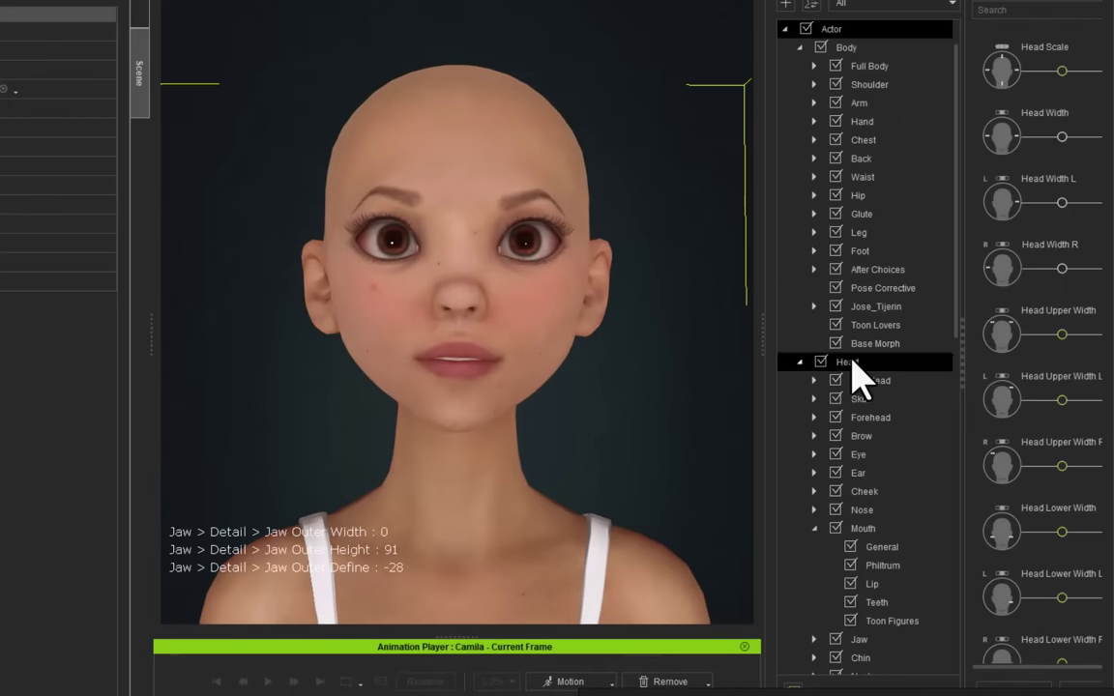
Refine the head's Eye and Eyeball morphs and check the face up close.
{"action": "left_click", "coordinate": [858, 454]}
{"action": "left_click_drag", "start_coordinate": [761, 326], "coordinate": [701, 326]}
{"action": "mouse_move", "coordinate": [1010, 597]}
{"action": "left_mouse_down"}
{"action": "mouse_move", "coordinate": [1043, 597]}
{"action": "mouse_move", "coordinate": [1010, 597]}
{"action": "left_mouse_up"}
{"action": "left_click", "coordinate": [754, 454]}
{"action": "left_click", "coordinate": [820, 546]}
{"action": "left_click_drag", "start_coordinate": [1010, 532], "coordinate": [1005, 531]}
{"action": "mouse_move", "coordinate": [542, 300]}
{"action": "right_mouse_down"}
{"action": "mouse_move", "coordinate": [393, 308]}
{"action": "mouse_move", "coordinate": [549, 289]}
{"action": "right_mouse_up"}
{"action": "scroll", "coordinate": [527, 270], "scroll_direction": "up", "scroll_amount": 6}
{"action": "scroll", "coordinate": [524, 287], "scroll_direction": "down", "scroll_amount": 5}
{"action": "scroll", "coordinate": [443, 274], "scroll_direction": "up", "scroll_amount": 5}
{"action": "scroll", "coordinate": [454, 336], "scroll_direction": "down", "scroll_amount": 5}
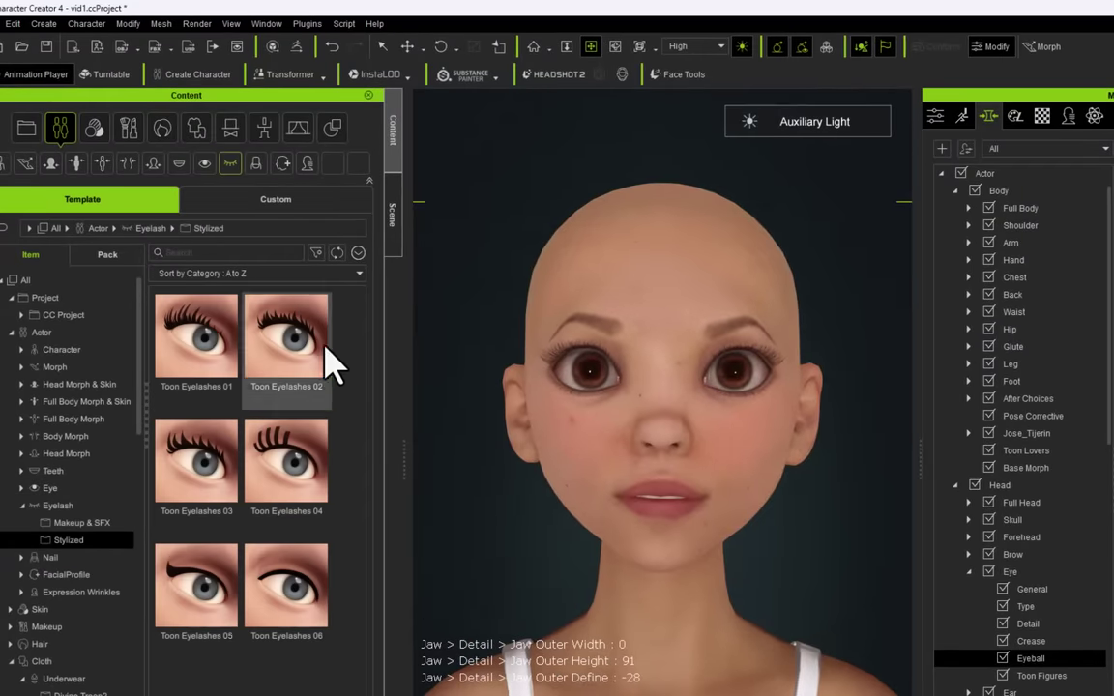
Apply the stylized Toon Eyelashes 05 to the character's face.
{"action": "left_click_drag", "start_coordinate": [201, 570], "coordinate": [736, 444]}
{"action": "left_click", "coordinate": [570, 411]}
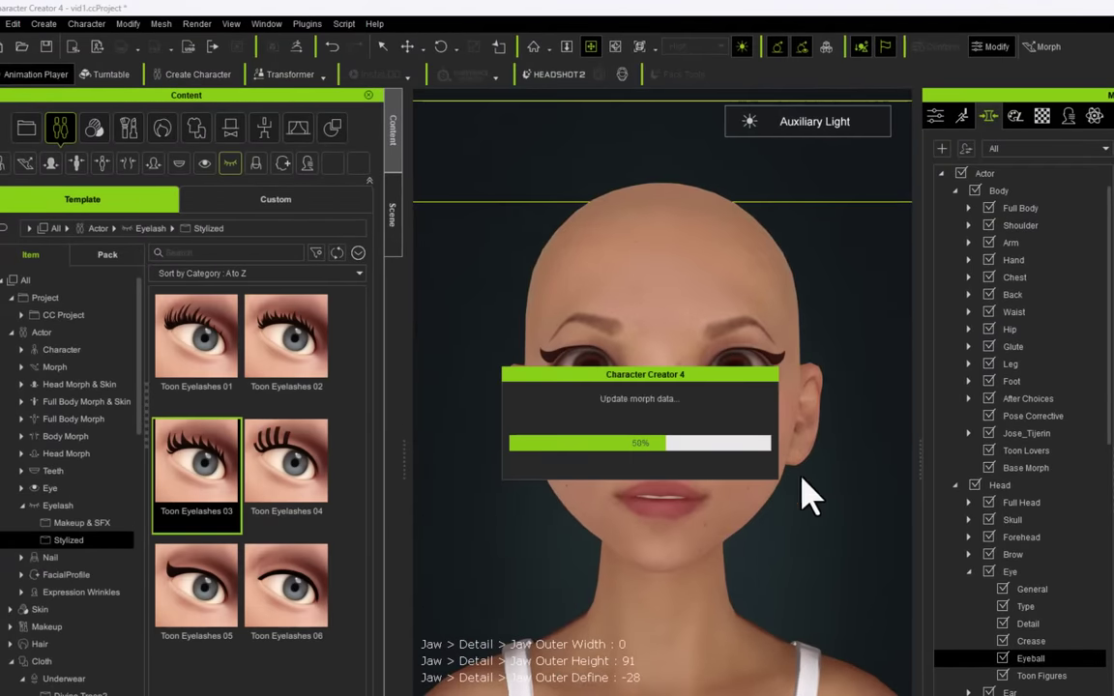
{"action": "left_click_drag", "start_coordinate": [196, 585], "coordinate": [740, 461]}
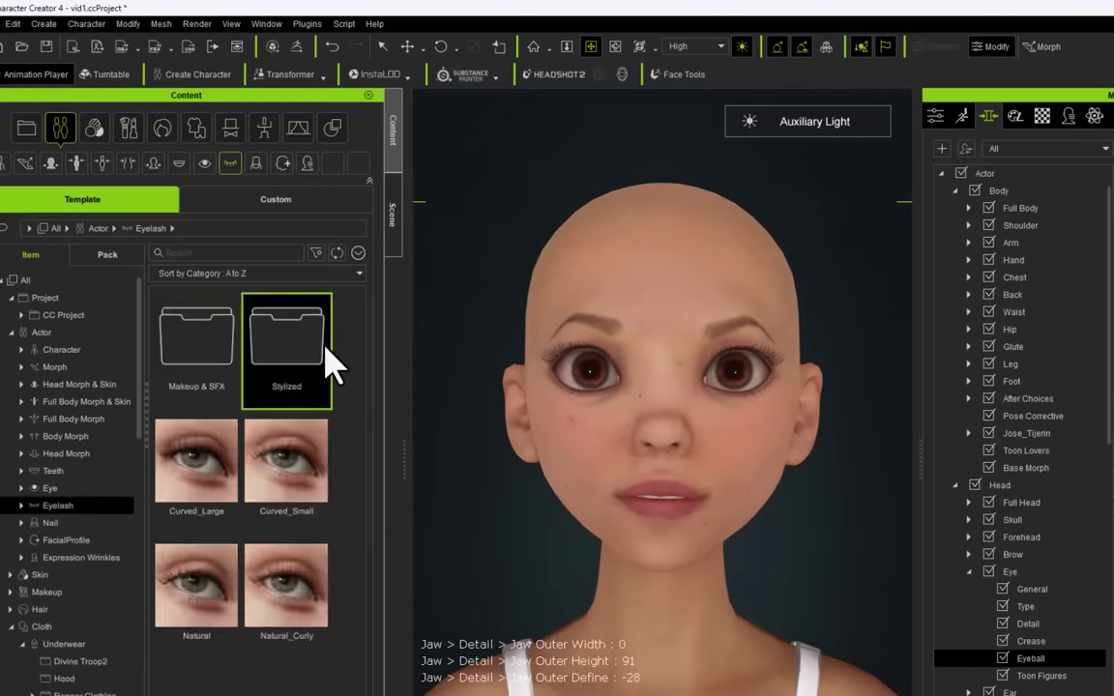
Try stylized toon eyelash variants, including Toon Eyelashes 03, on the face and settle on Toon Eyelashes 05.
{"action": "double_click", "coordinate": [329, 363]}
{"action": "left_click_drag", "start_coordinate": [212, 566], "coordinate": [472, 410]}
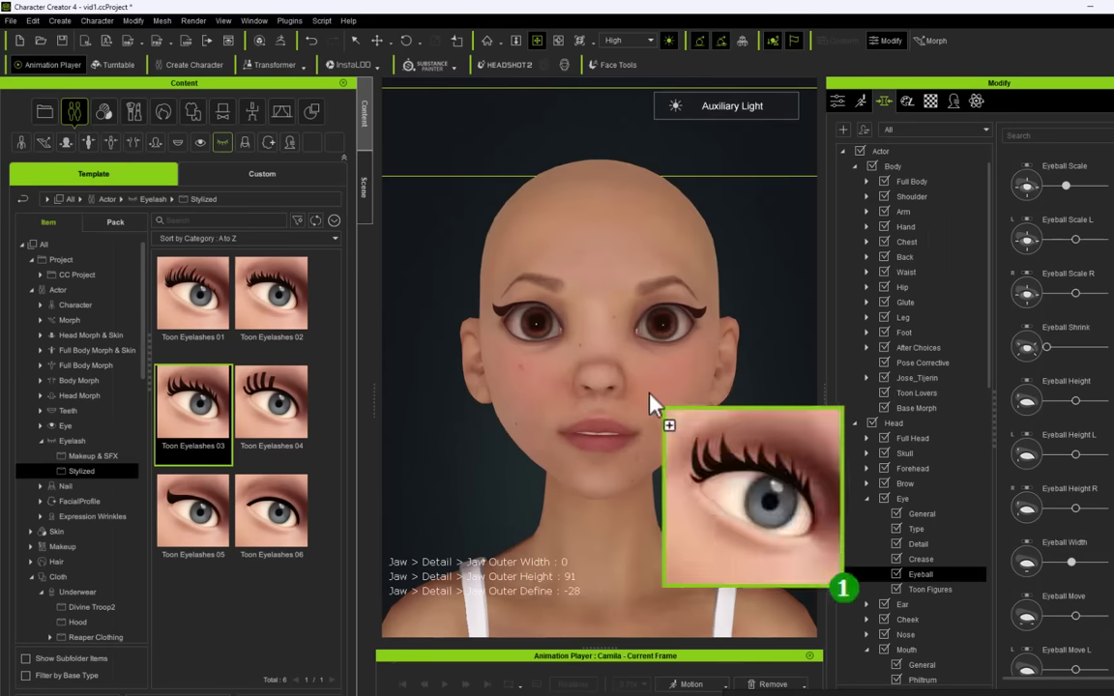
{"action": "left_click_drag", "start_coordinate": [650, 403], "coordinate": [714, 351]}
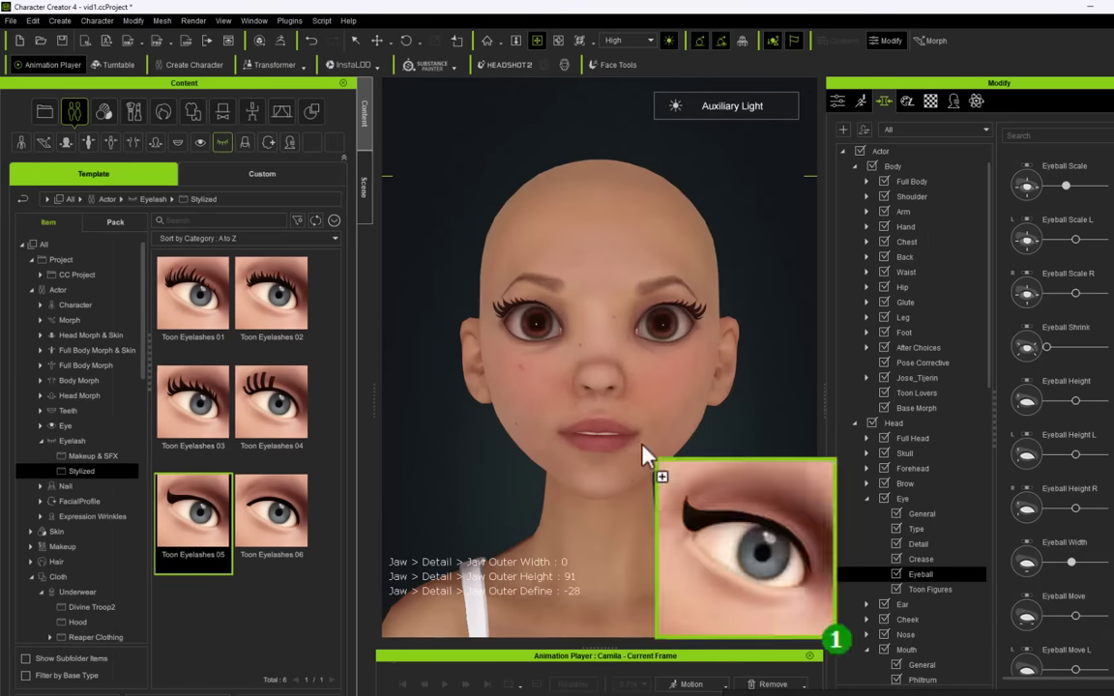
{"action": "left_click_drag", "start_coordinate": [644, 453], "coordinate": [658, 389]}
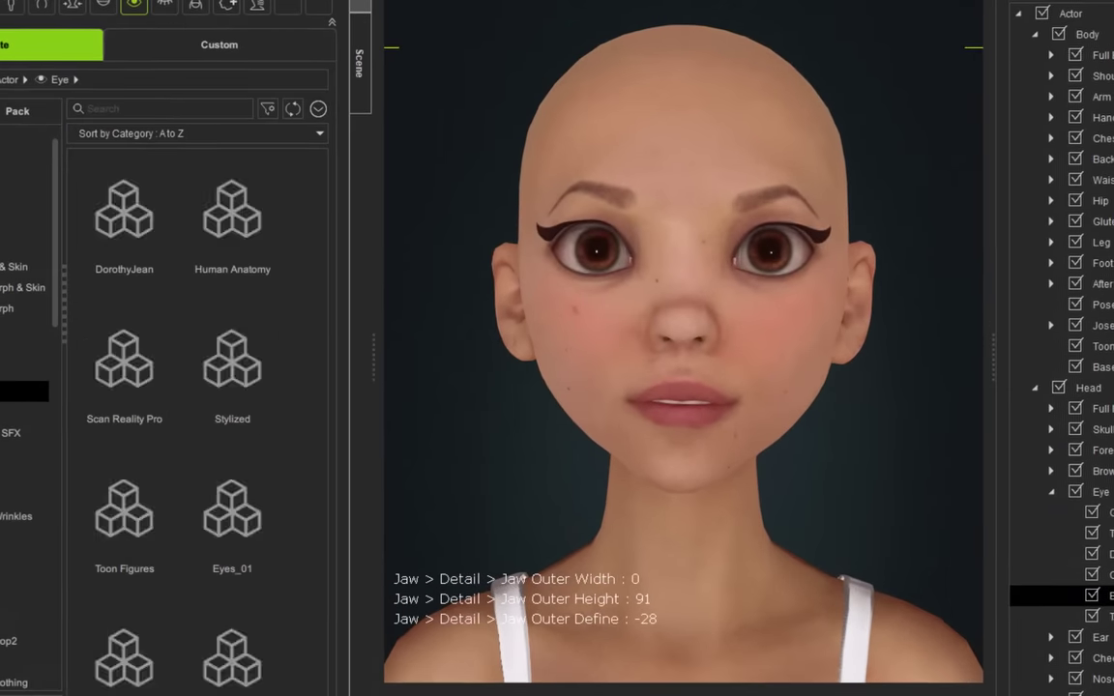
Replace only the eye material with the stylized Toon Eyes 02 after trying Toon Eyes 04, and adjust the Eyeball Rotate Up morph.
{"action": "double_click", "coordinate": [231, 361]}
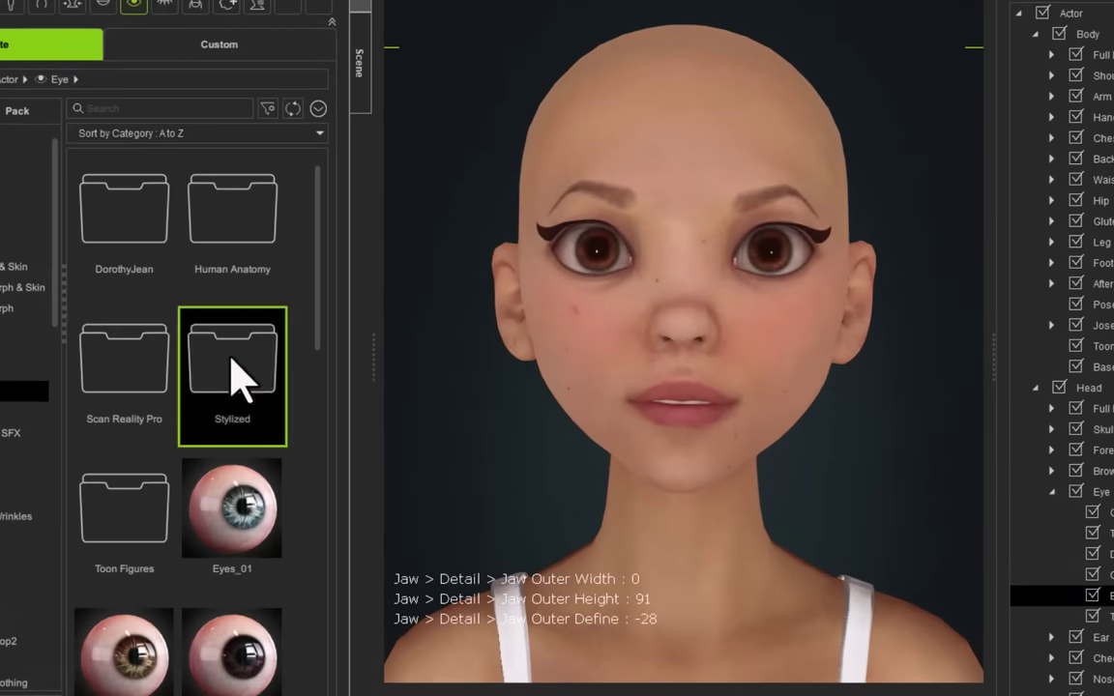
{"action": "left_click_drag", "start_coordinate": [232, 359], "coordinate": [714, 375]}
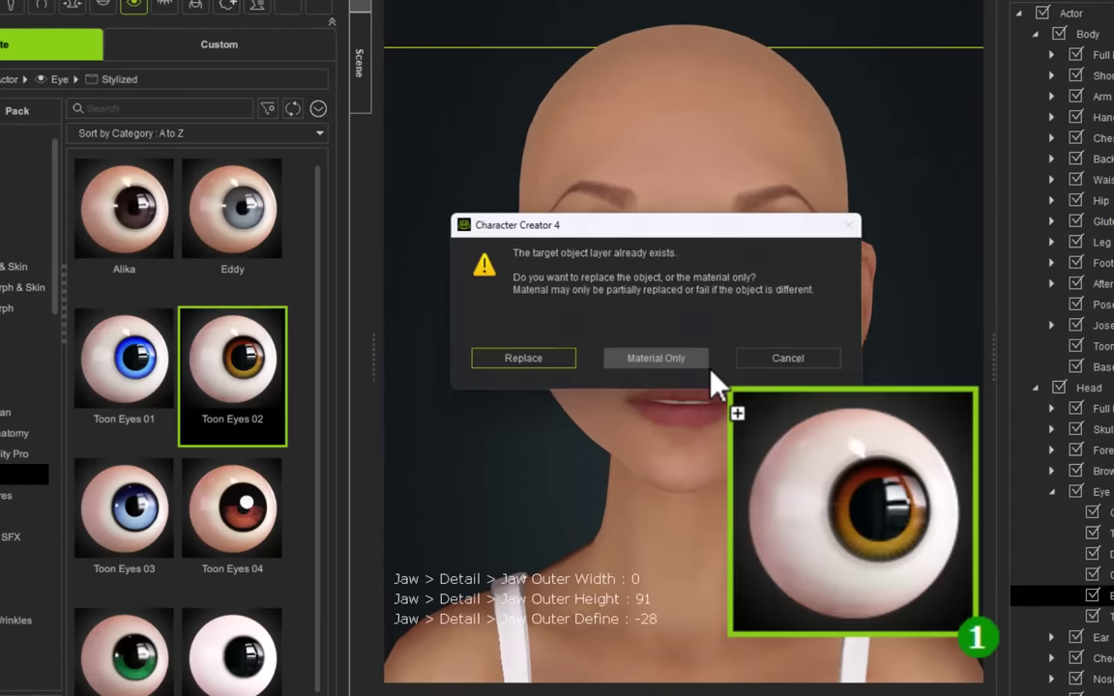
{"action": "left_click", "coordinate": [657, 358]}
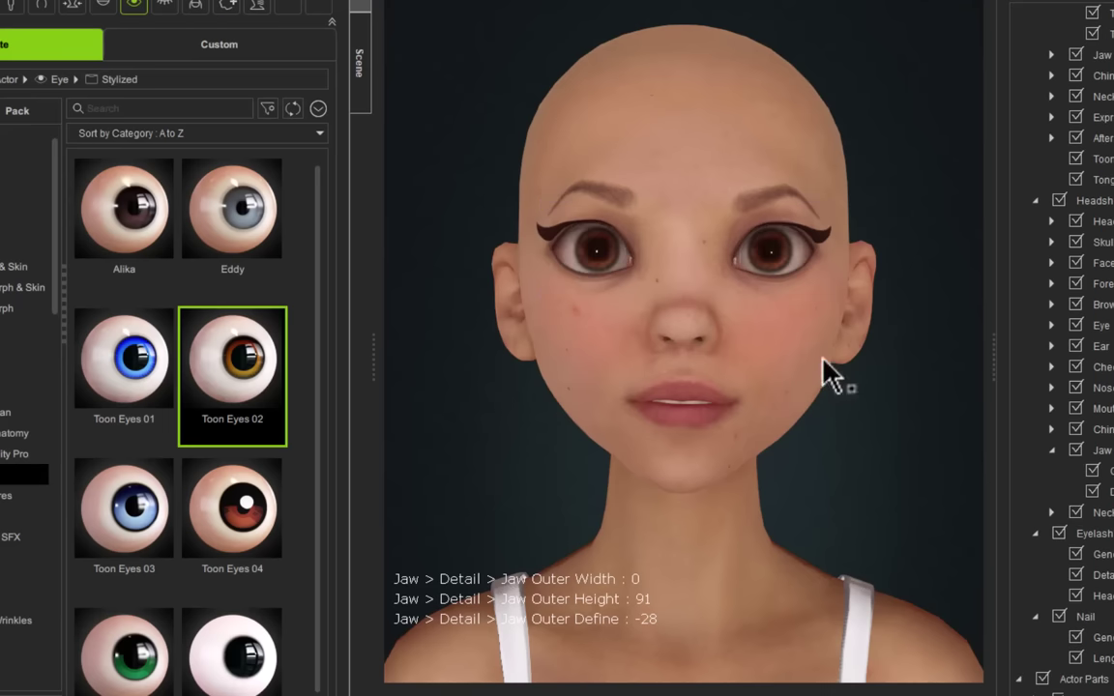
{"action": "left_click_drag", "start_coordinate": [232, 507], "coordinate": [638, 387]}
{"action": "left_click", "coordinate": [628, 364]}
{"action": "left_click_drag", "start_coordinate": [249, 378], "coordinate": [773, 378]}
{"action": "left_click", "coordinate": [639, 365]}
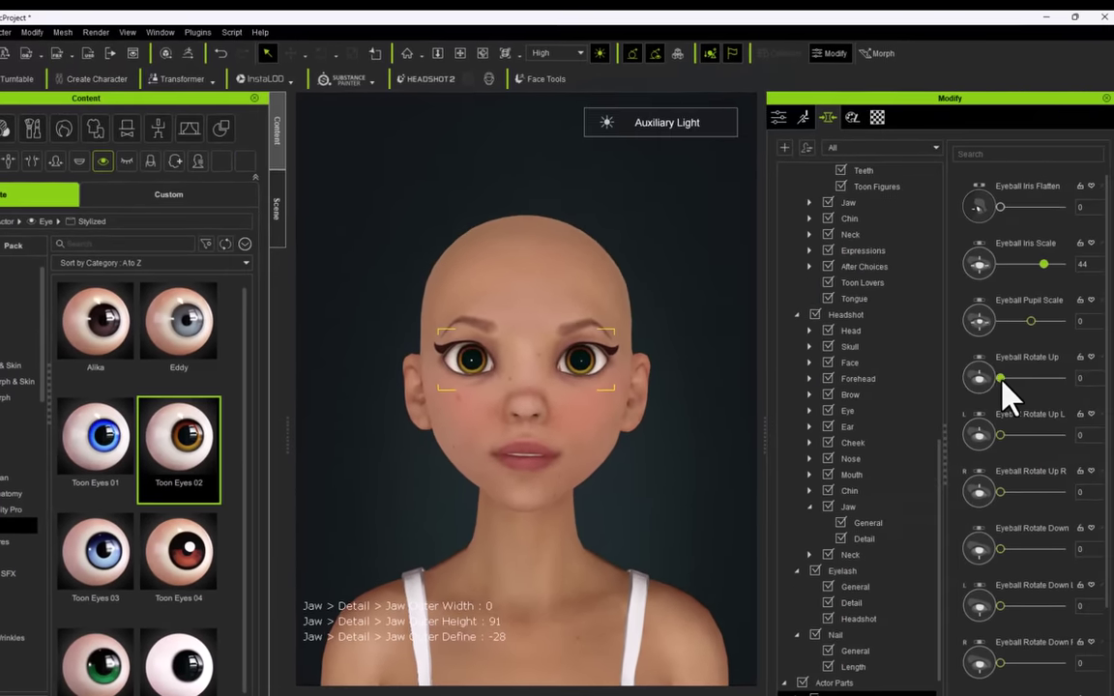
{"action": "left_click_drag", "start_coordinate": [1000, 379], "coordinate": [1006, 380]}
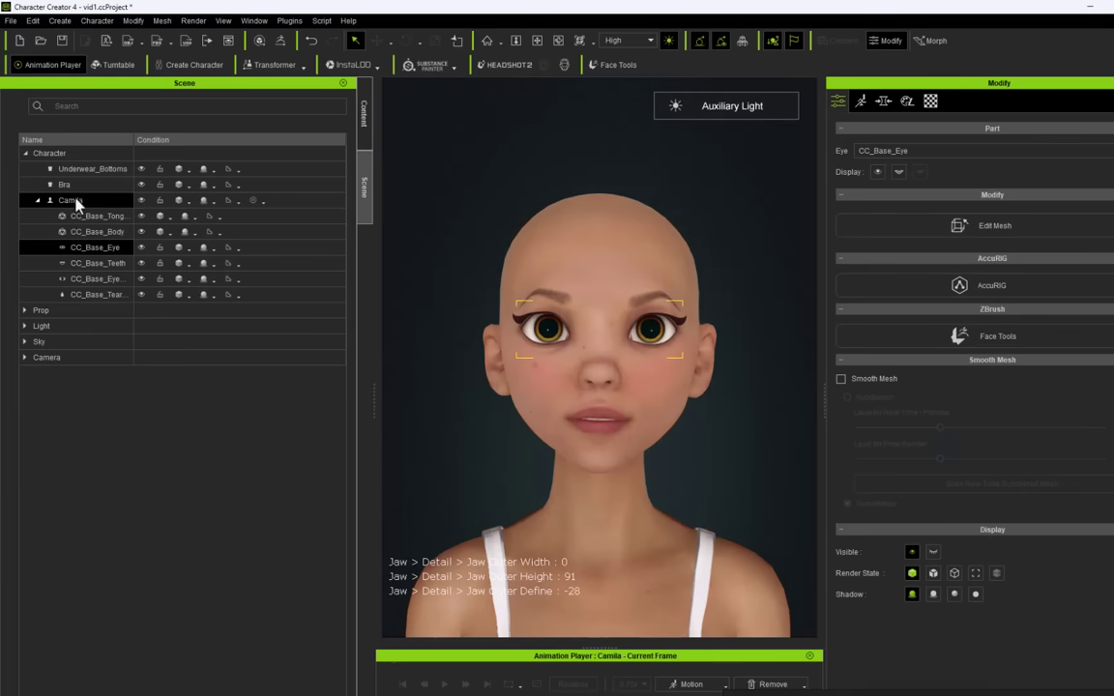
Open the Base Color texture of the character's head material in Photoshop and examine the painted face closely.
{"action": "left_click", "coordinate": [75, 201]}
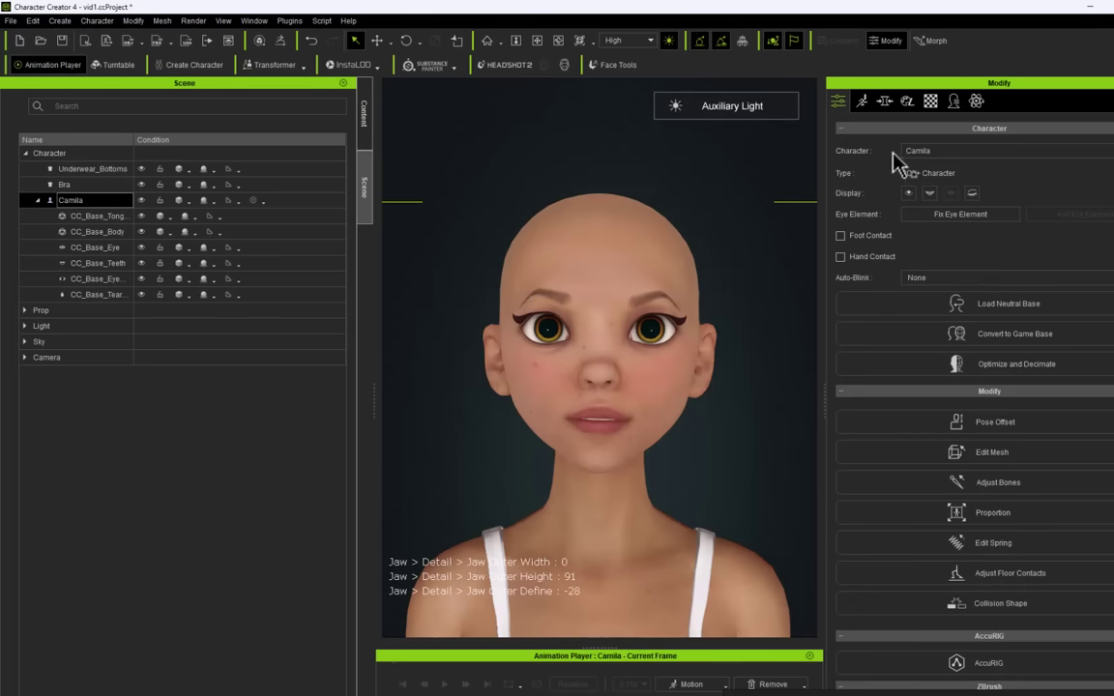
{"action": "left_click", "coordinate": [929, 101]}
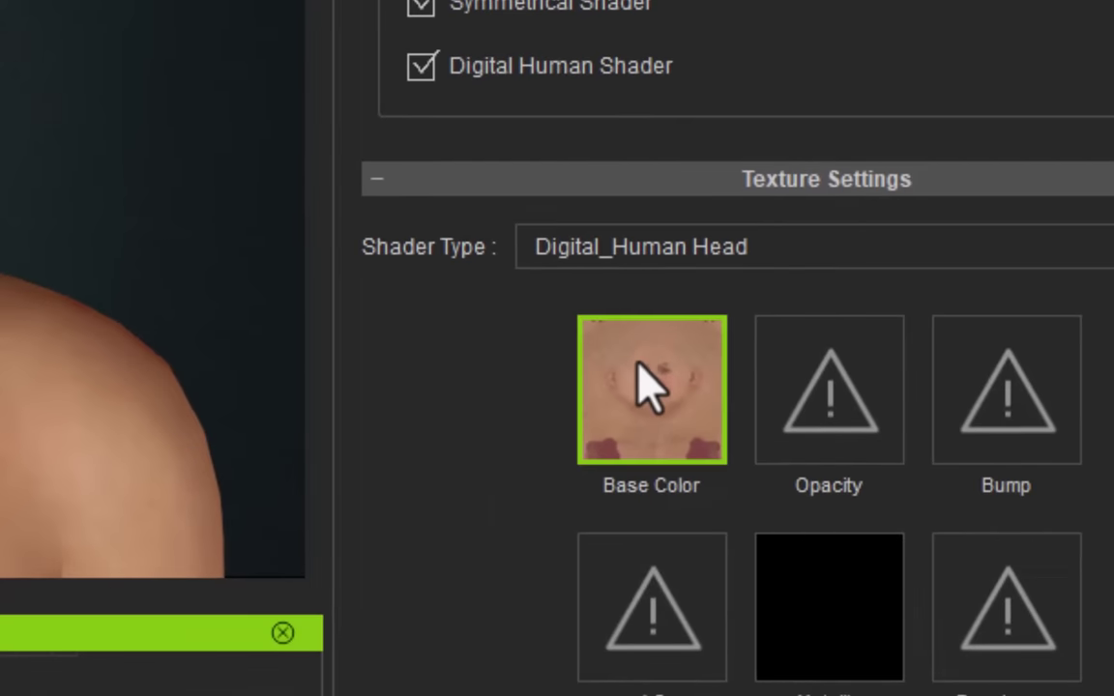
{"action": "right_click", "coordinate": [648, 387]}
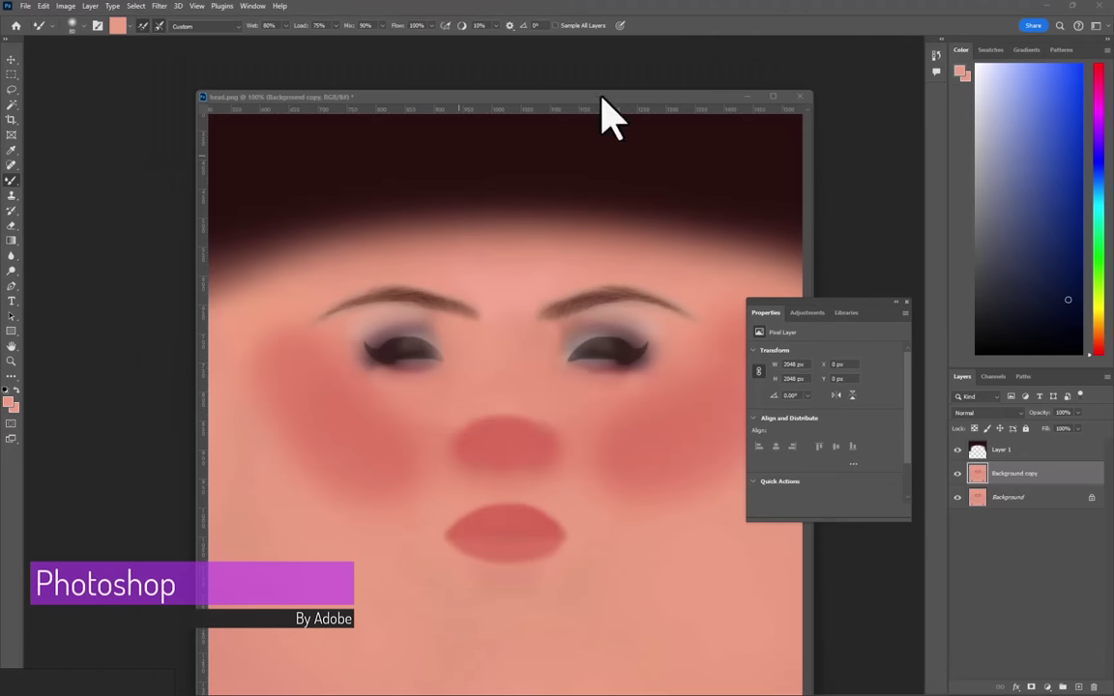
{"action": "left_click_drag", "start_coordinate": [601, 97], "coordinate": [580, 71]}
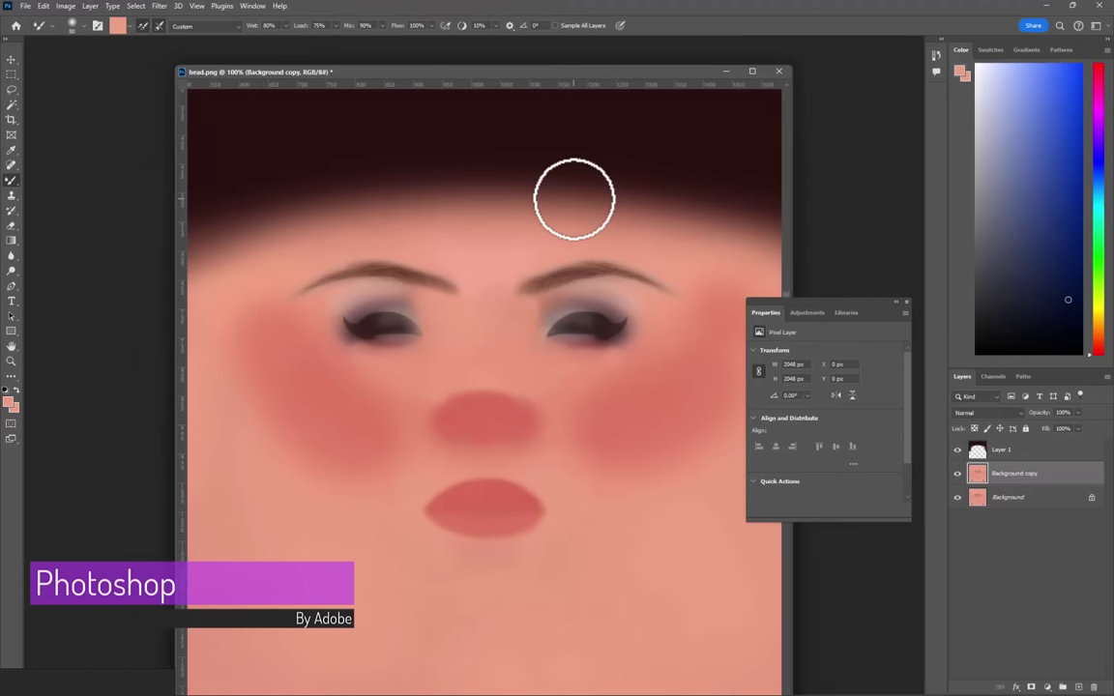
{"action": "key", "text": "ctrl+plus"}
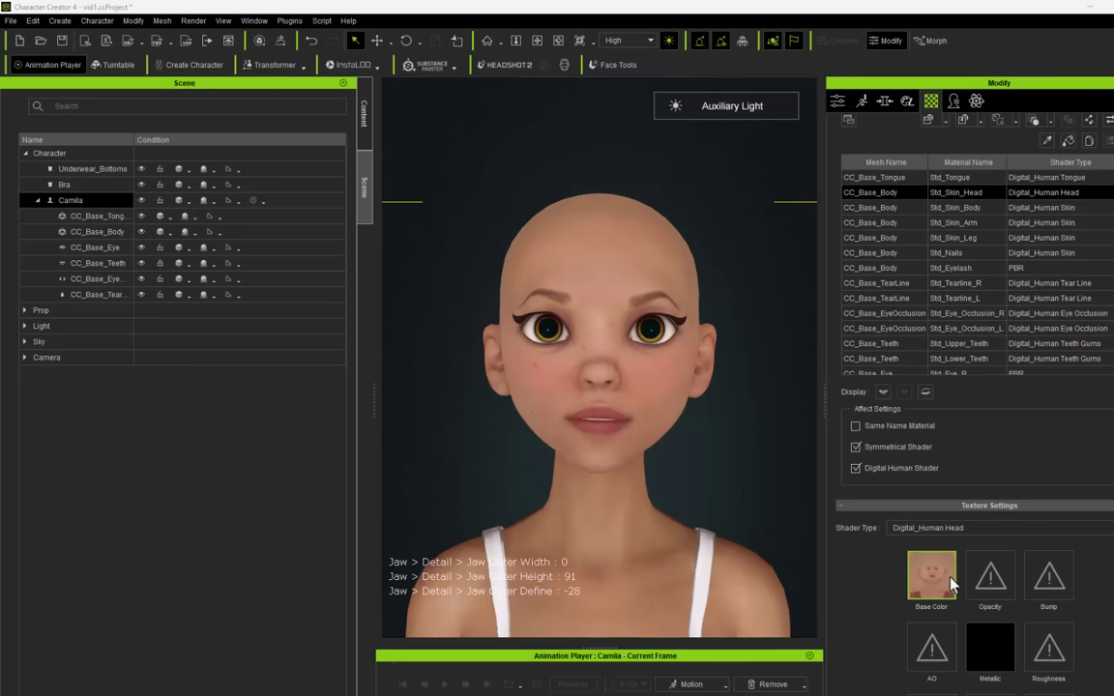
Back in Character Creator, load the repainted textures as the Base Color of the Std_Skin_Head and Std_Skin_Body materials.
{"action": "right_click", "coordinate": [951, 584]}
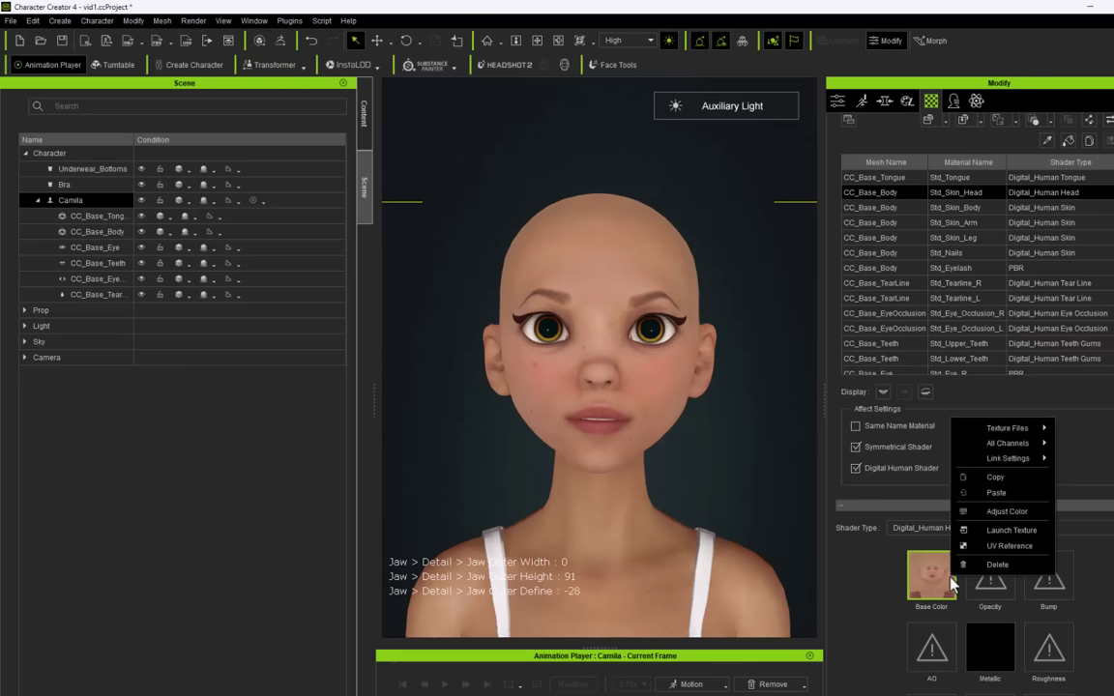
{"action": "left_click", "coordinate": [1095, 429]}
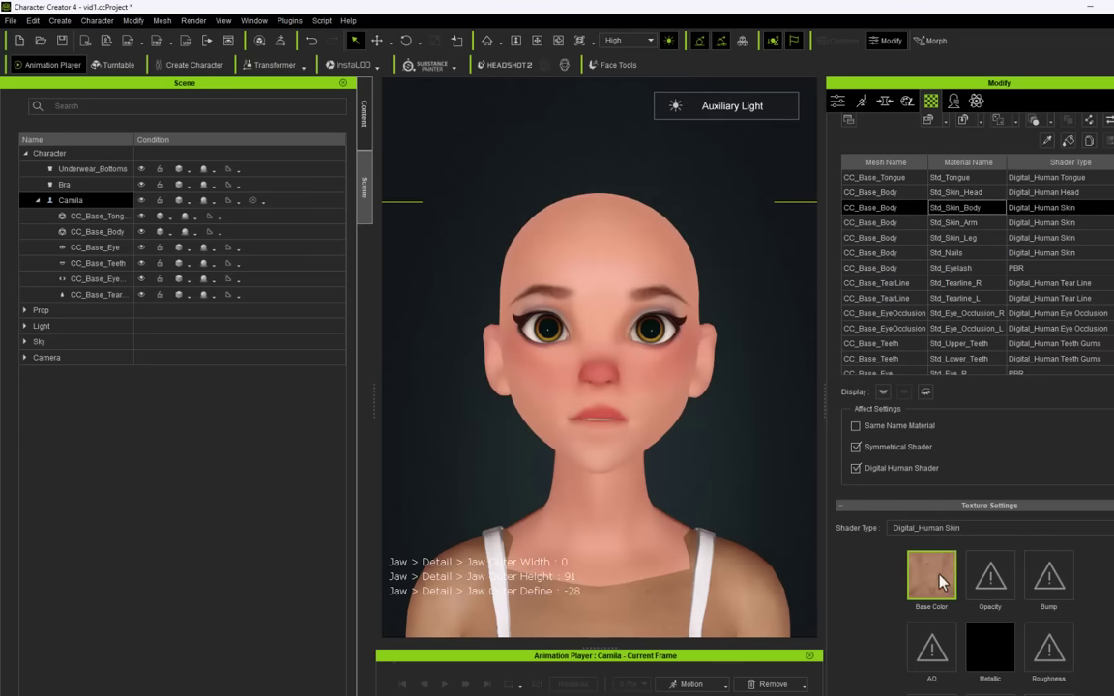
{"action": "right_click", "coordinate": [942, 580]}
{"action": "mouse_move", "coordinate": [991, 425]}
{"action": "left_click", "coordinate": [1083, 428]}
{"action": "double_click", "coordinate": [471, 267]}
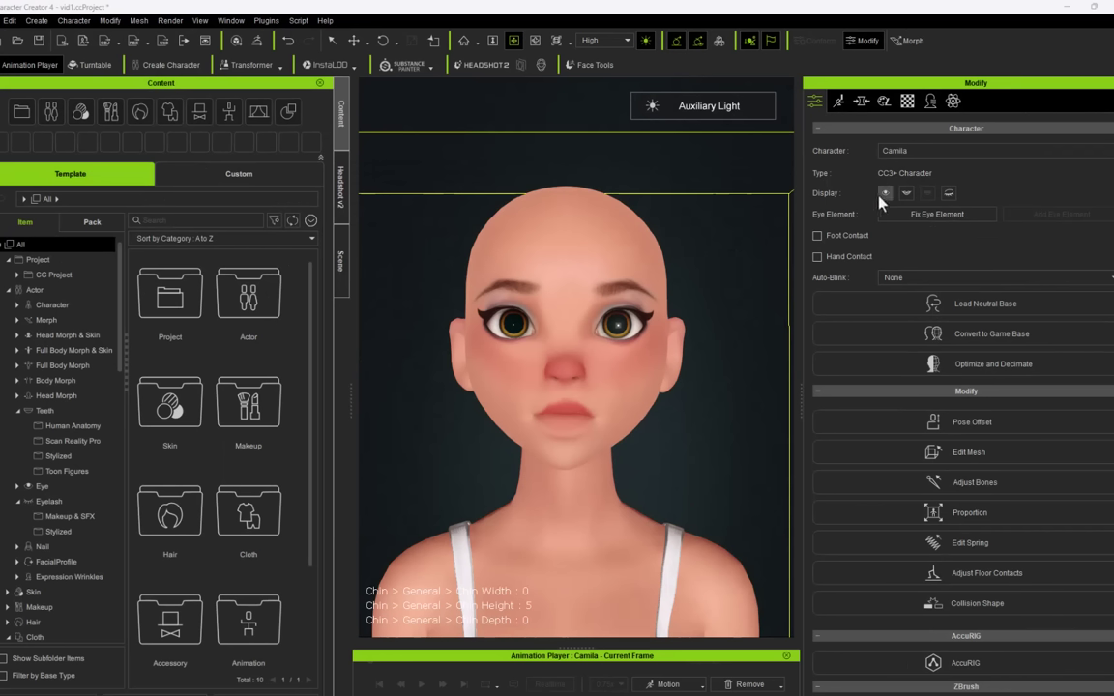
Replace the character's teeth with the stylized Toon Teeth 02 while the mouth is shown open.
{"action": "scroll", "coordinate": [651, 385], "scroll_direction": "up", "scroll_amount": 3}
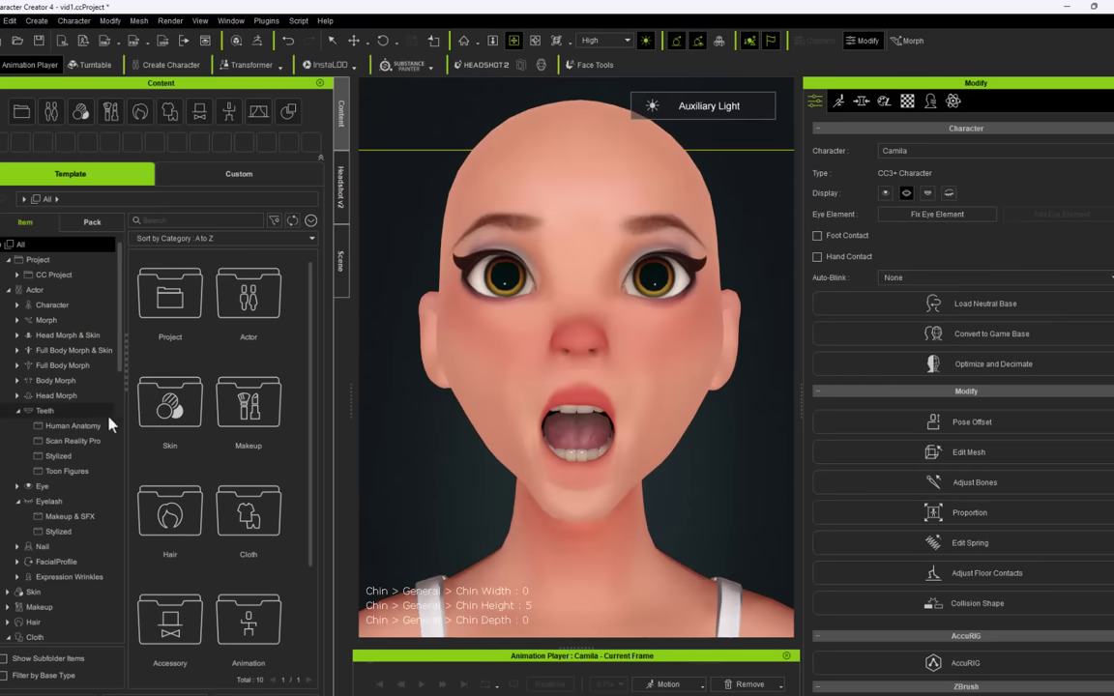
{"action": "left_click", "coordinate": [77, 411]}
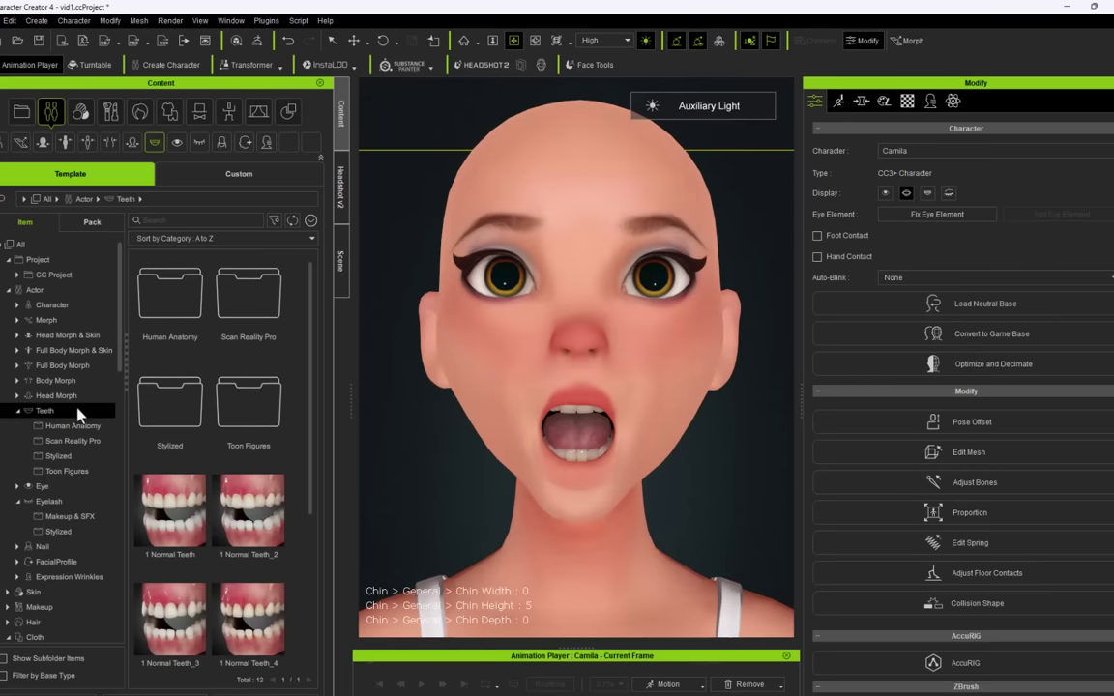
{"action": "double_click", "coordinate": [174, 406]}
{"action": "left_click", "coordinate": [624, 460]}
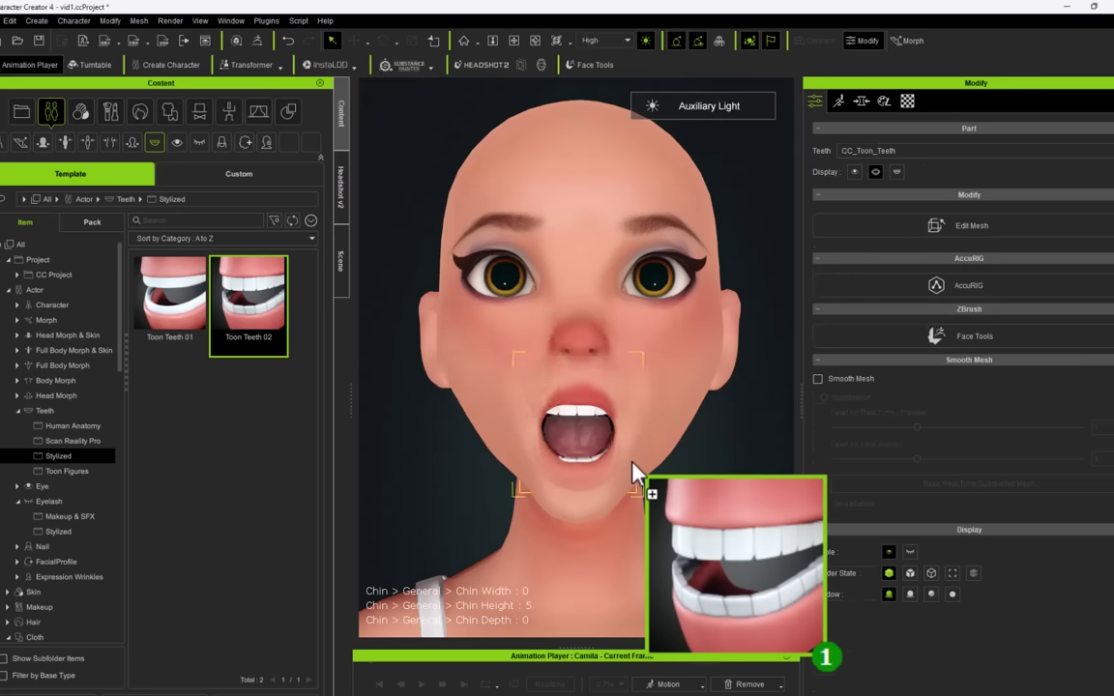
Fit the toon teeth inside the mouth, setting Teeth Lower Height to 12 and Teeth Lower Scale Width to -50.
{"action": "left_click", "coordinate": [513, 42]}
{"action": "right_click_drag", "start_coordinate": [566, 339], "coordinate": [805, 316]}
{"action": "scroll", "coordinate": [692, 473], "scroll_direction": "up", "scroll_amount": 5}
{"action": "scroll", "coordinate": [687, 478], "scroll_direction": "down", "scroll_amount": 3}
{"action": "left_click_drag", "start_coordinate": [686, 478], "coordinate": [548, 230]}
{"action": "right_click_drag", "start_coordinate": [614, 338], "coordinate": [512, 357]}
{"action": "scroll", "coordinate": [536, 367], "scroll_direction": "down", "scroll_amount": 5}
{"action": "left_click_drag", "start_coordinate": [580, 416], "coordinate": [604, 469]}
{"action": "left_click", "coordinate": [860, 101]}
{"action": "scroll", "coordinate": [999, 290], "scroll_direction": "down", "scroll_amount": 1}
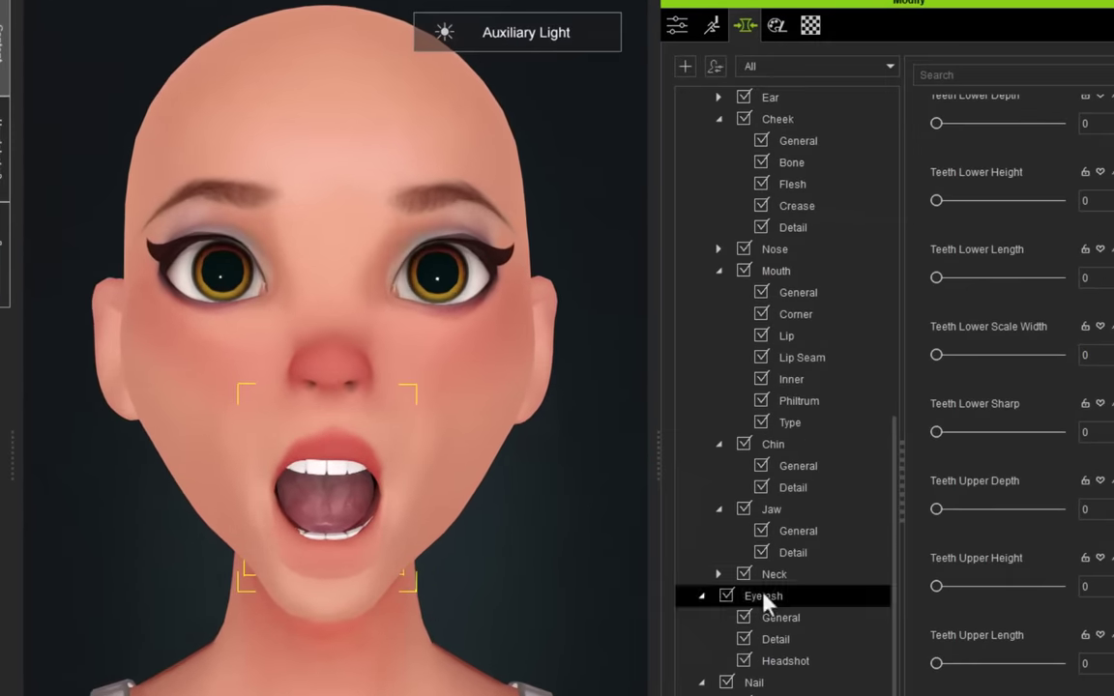
{"action": "left_click_drag", "start_coordinate": [936, 200], "coordinate": [952, 200]}
{"action": "scroll", "coordinate": [953, 204], "scroll_direction": "up", "scroll_amount": 1}
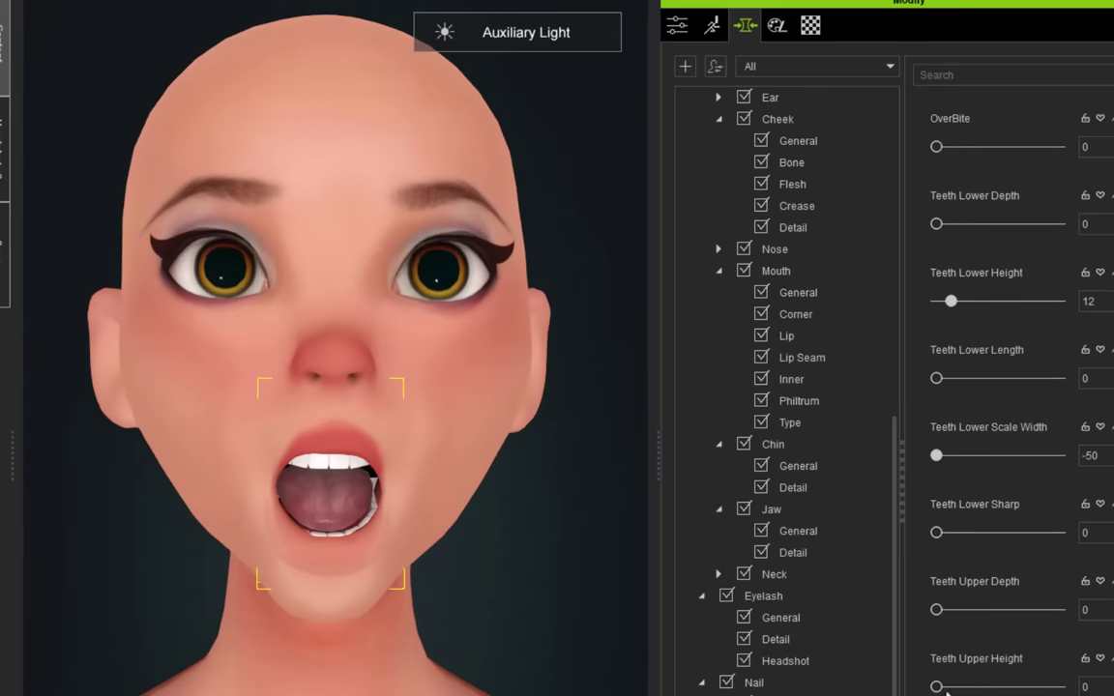
{"action": "scroll", "coordinate": [438, 552], "scroll_direction": "down", "scroll_amount": 3}
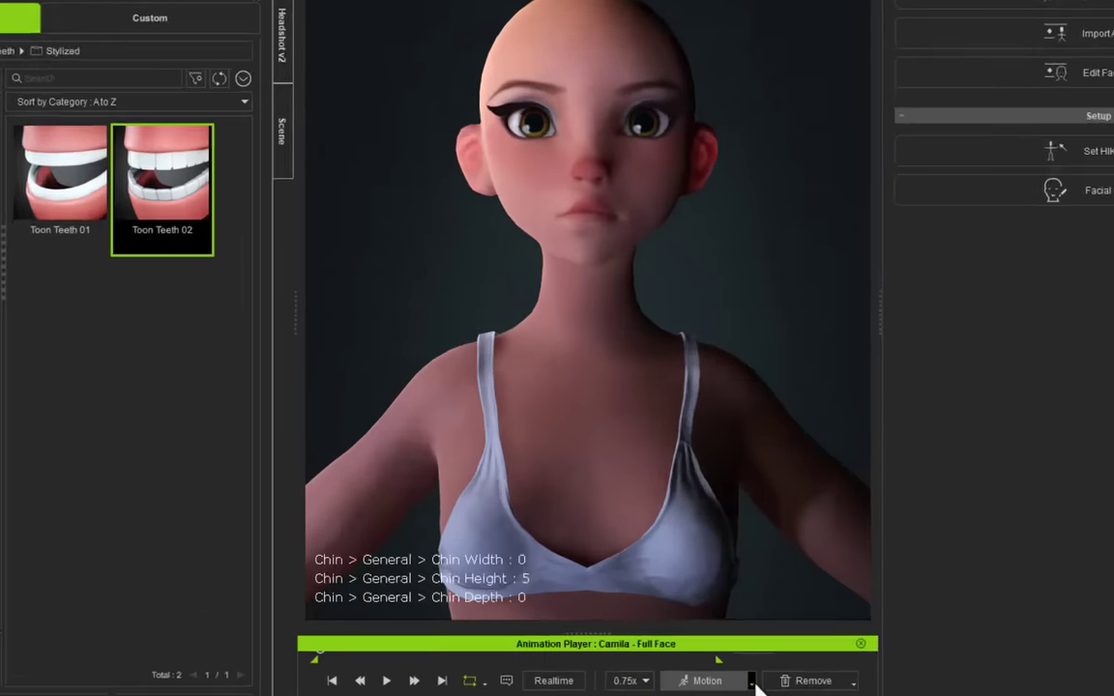
Browse the preset motions and test the Eye_Blink_L and Eye_Blink_R expressions in the Facial Profile Editor.
{"action": "left_click", "coordinate": [707, 683]}
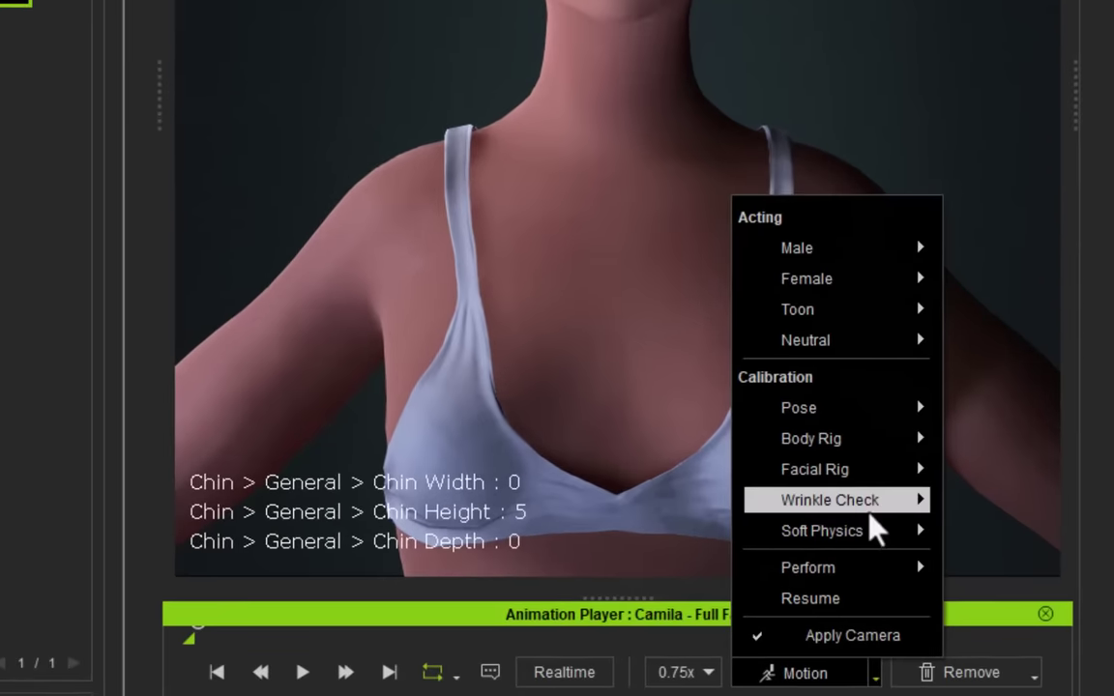
{"action": "mouse_move", "coordinate": [706, 585]}
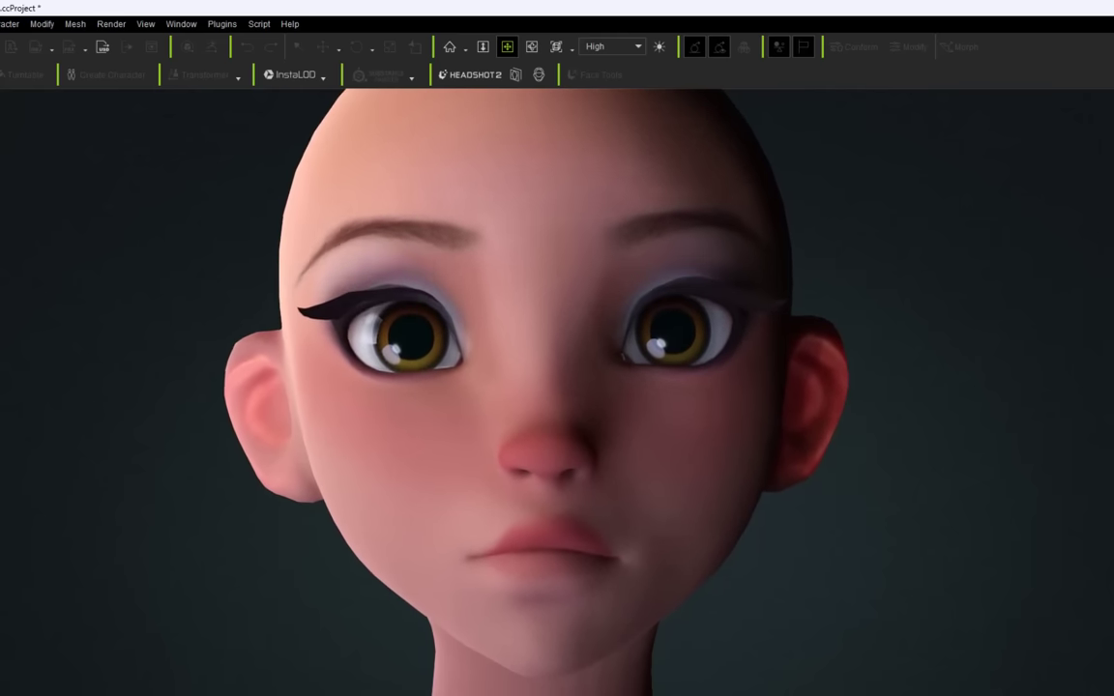
{"action": "key", "text": "F8"}
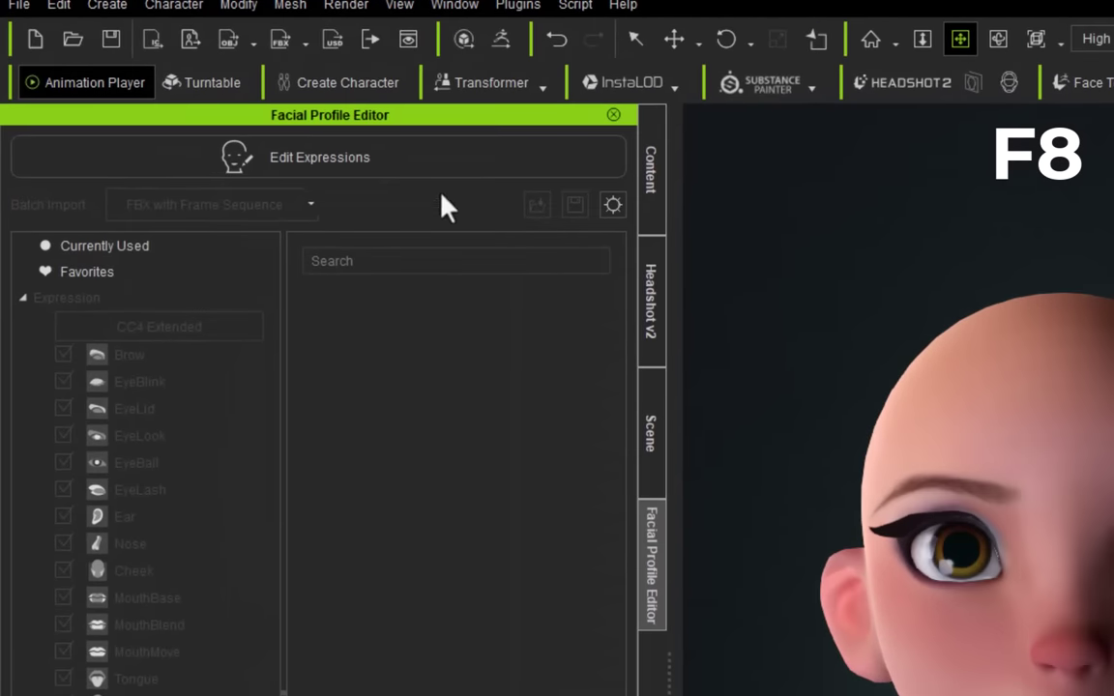
{"action": "left_click", "coordinate": [440, 159]}
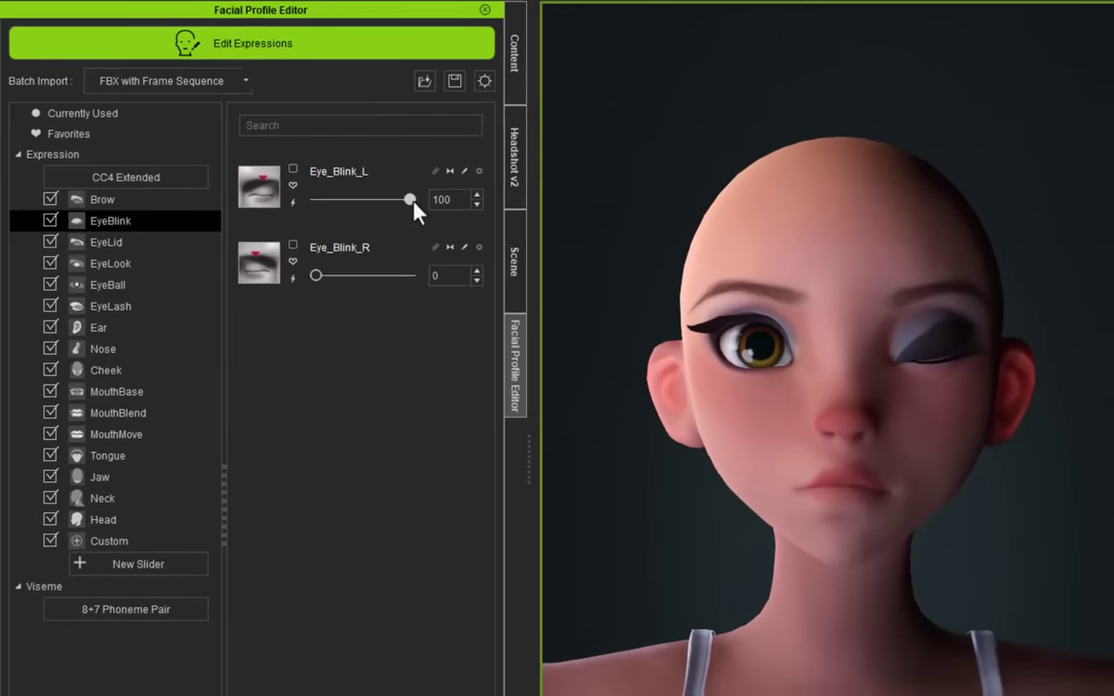
{"action": "left_click_drag", "start_coordinate": [413, 205], "coordinate": [406, 205]}
{"action": "left_click_drag", "start_coordinate": [318, 276], "coordinate": [407, 280]}
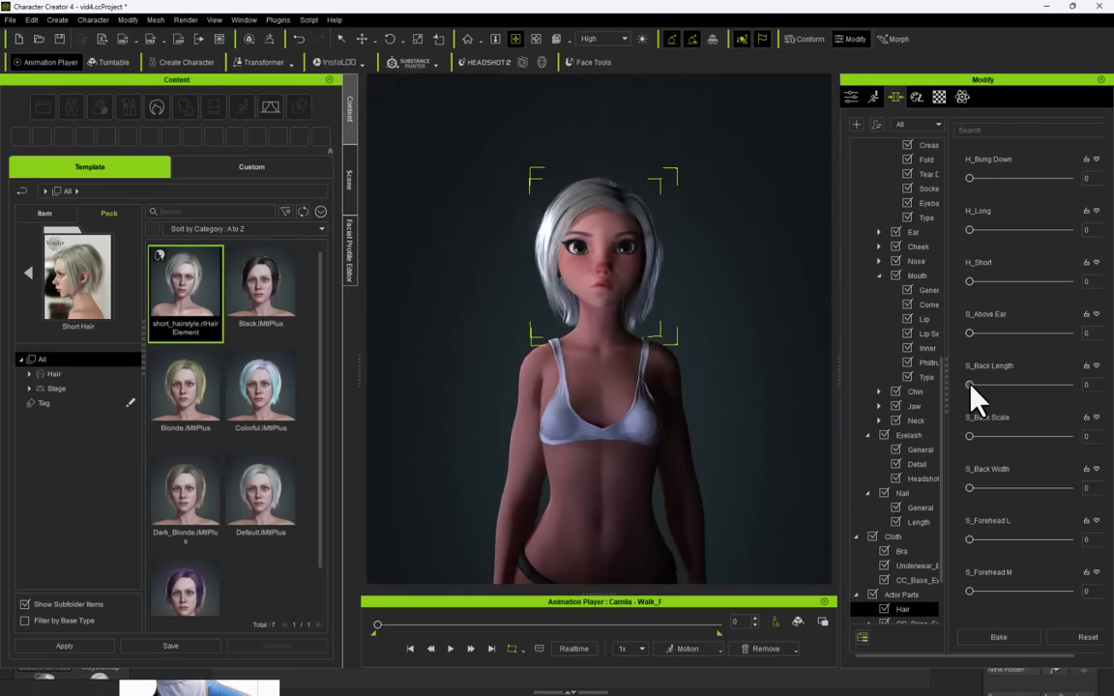
Play the Walk_F motion to preview the short hairstyle on the moving character.
{"action": "key", "text": "space"}
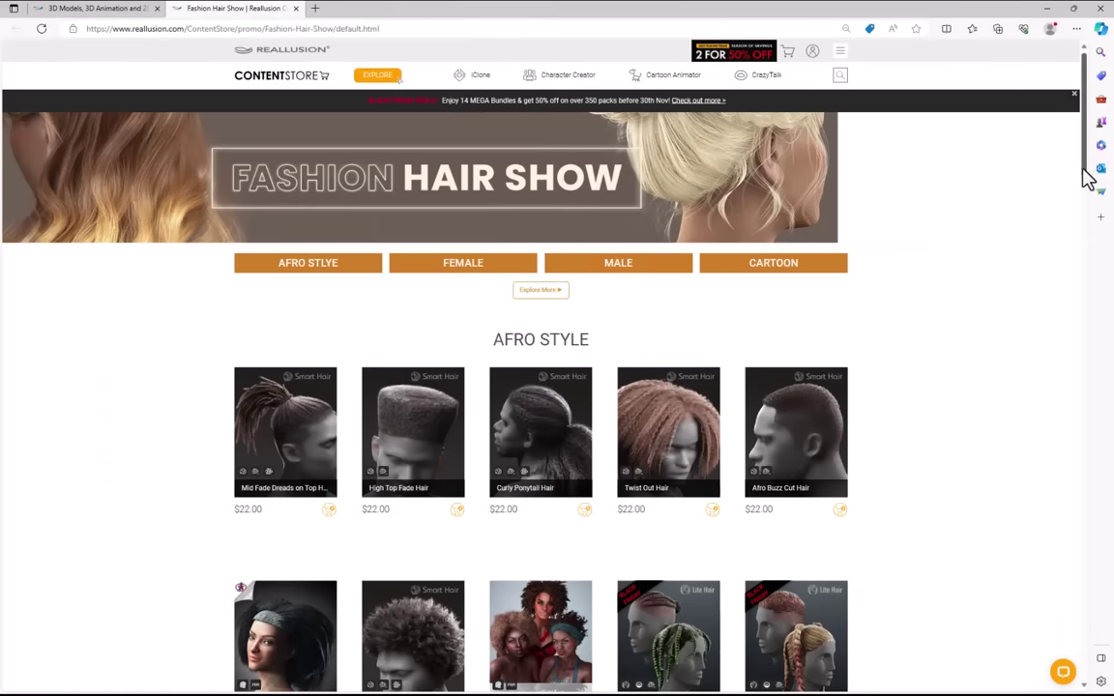
In the browser, look through the Fashion Hair Show page and the preview images of the Elegant Up-Do Bun Hair pack.
{"action": "scroll", "coordinate": [1088, 179], "scroll_direction": "down", "scroll_amount": 3}
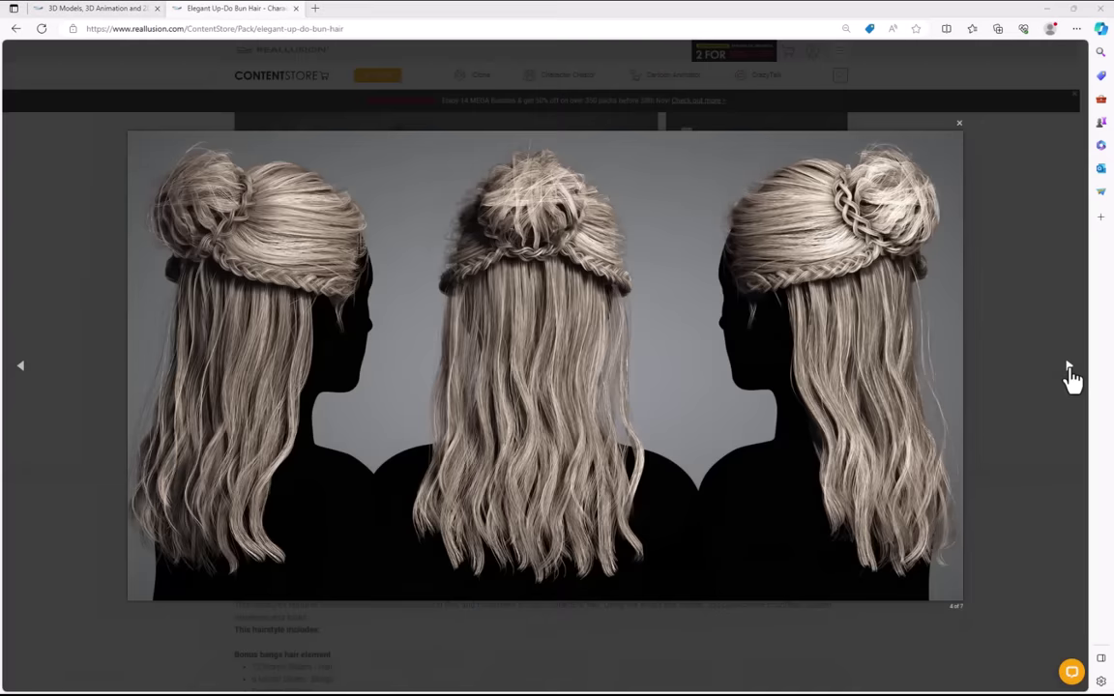
{"action": "left_click", "coordinate": [1070, 373]}
{"action": "left_click", "coordinate": [1069, 372]}
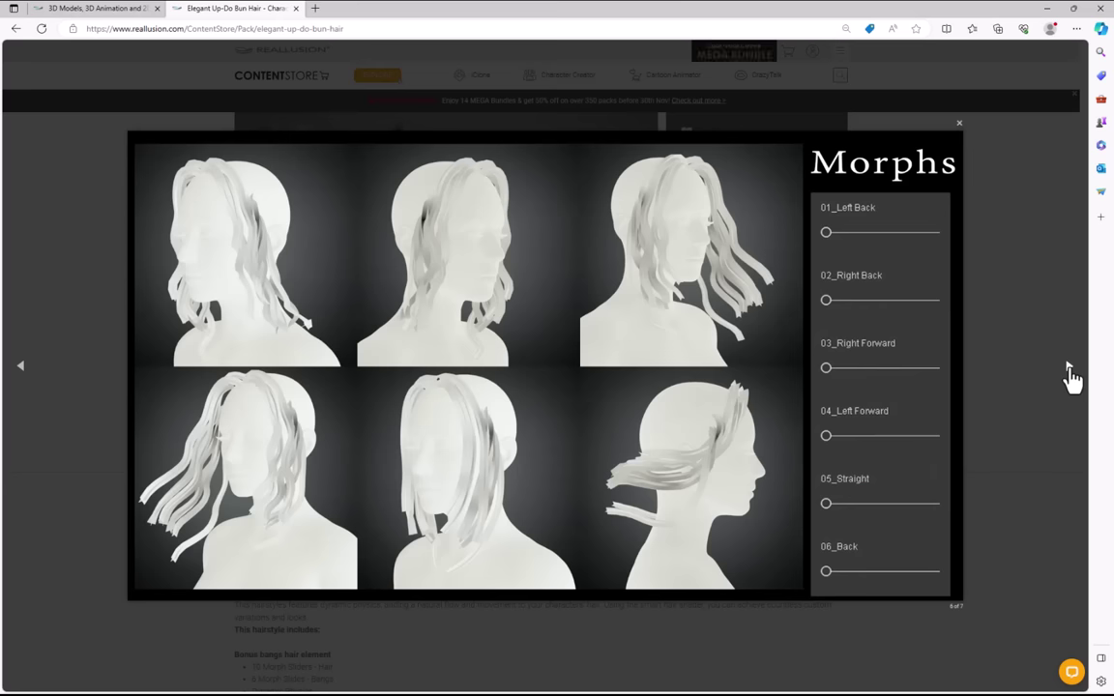
{"action": "left_click", "coordinate": [1070, 372]}
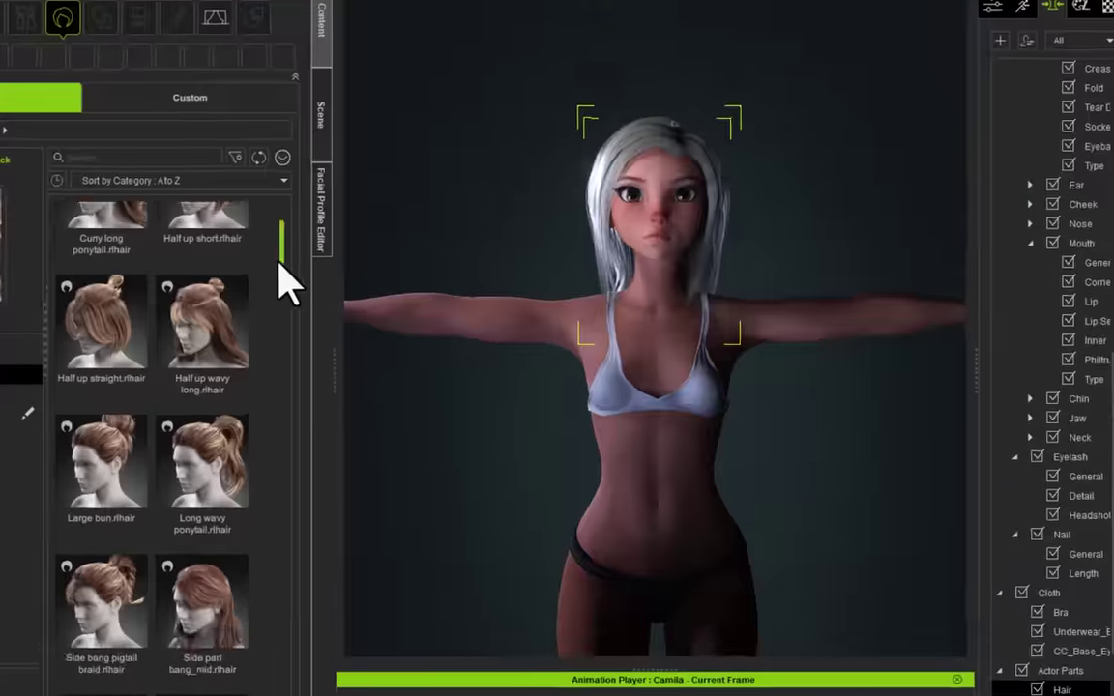
In Character Creator, apply the Two high space buns hair to the character and adjust the placement of its buns.
{"action": "left_click_drag", "start_coordinate": [236, 286], "coordinate": [684, 397]}
{"action": "left_click", "coordinate": [449, 6]}
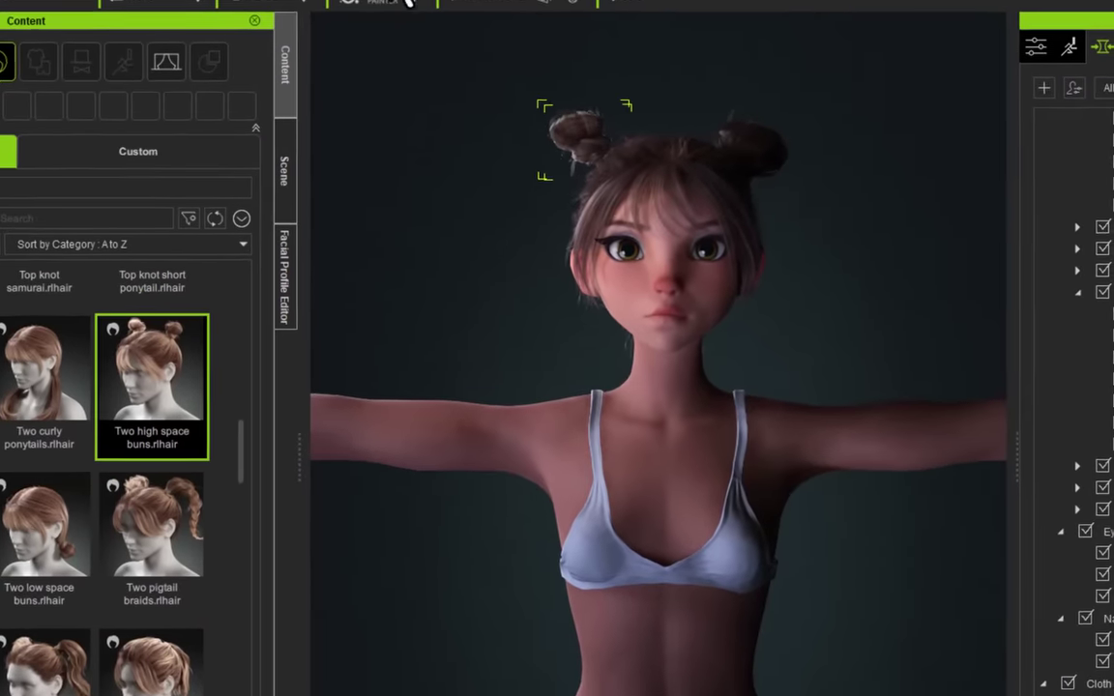
{"action": "left_click", "coordinate": [405, 3]}
{"action": "key", "text": "e"}
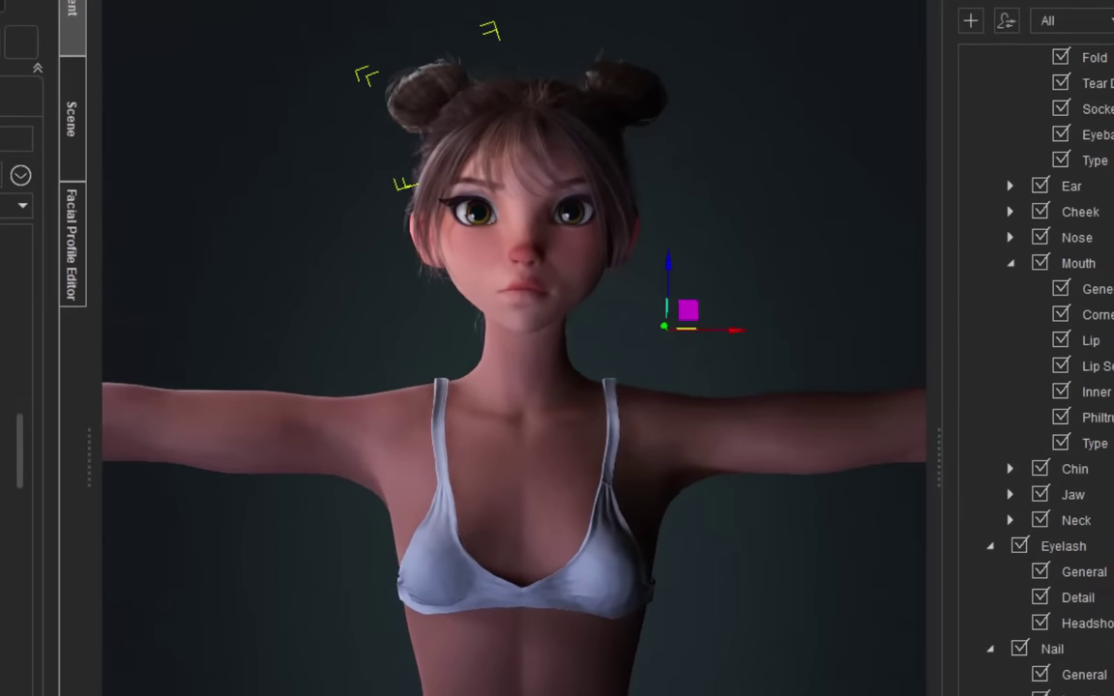
{"action": "left_click", "coordinate": [445, 183]}
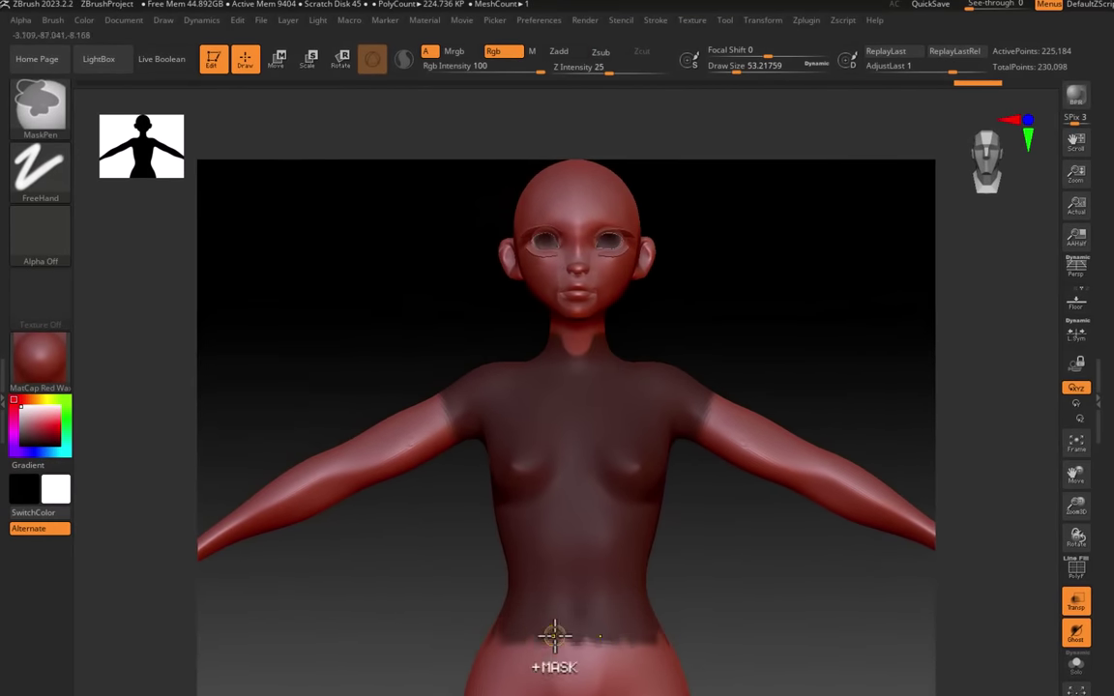
In ZBrush, extend the torso mask along the waistline to outline a short-sleeved top.
{"action": "left_click_drag", "start_coordinate": [534, 637], "coordinate": [479, 646], "text": "ctrl"}
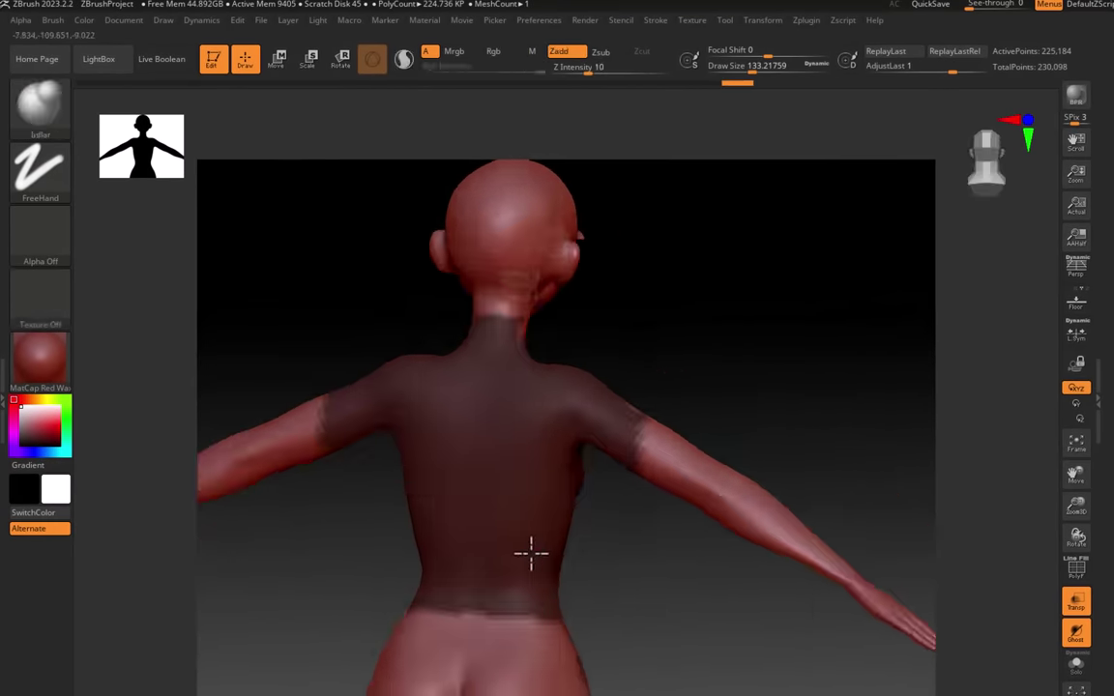
Extract the masked torso area as a separate top with smoothness 5 and thickness 0.02, and clear the mask.
{"action": "left_click_drag", "start_coordinate": [530, 552], "coordinate": [464, 547]}
{"action": "left_click_drag", "start_coordinate": [681, 334], "coordinate": [708, 358], "text": "ctrl"}
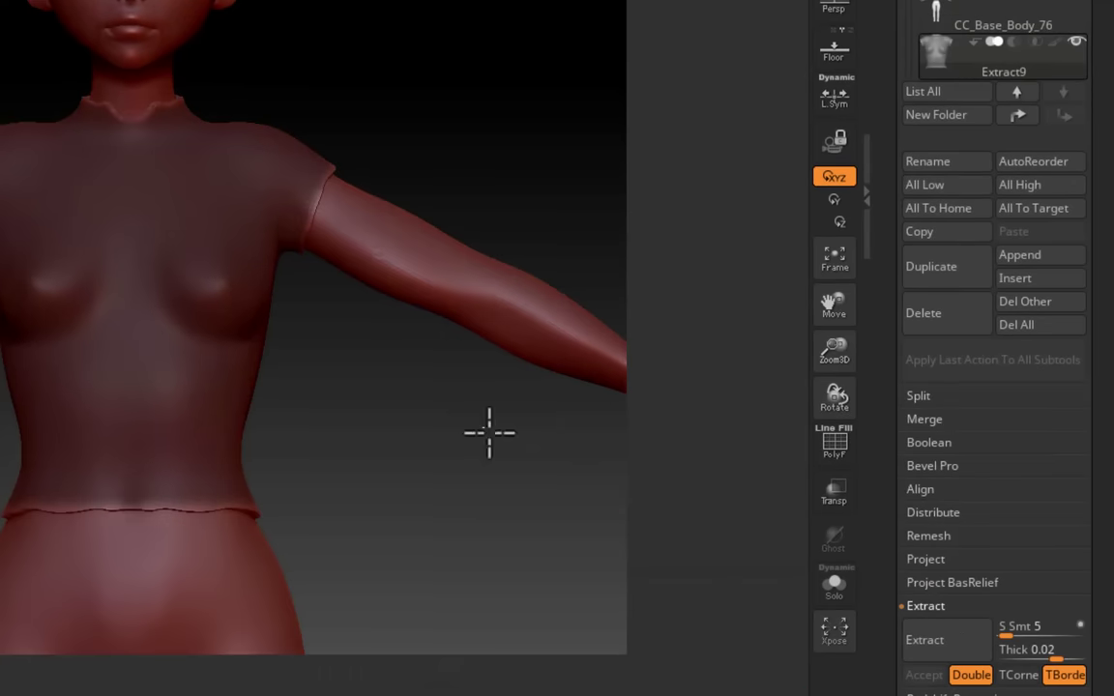
{"action": "left_click_drag", "start_coordinate": [442, 394], "coordinate": [417, 364], "text": "ctrl"}
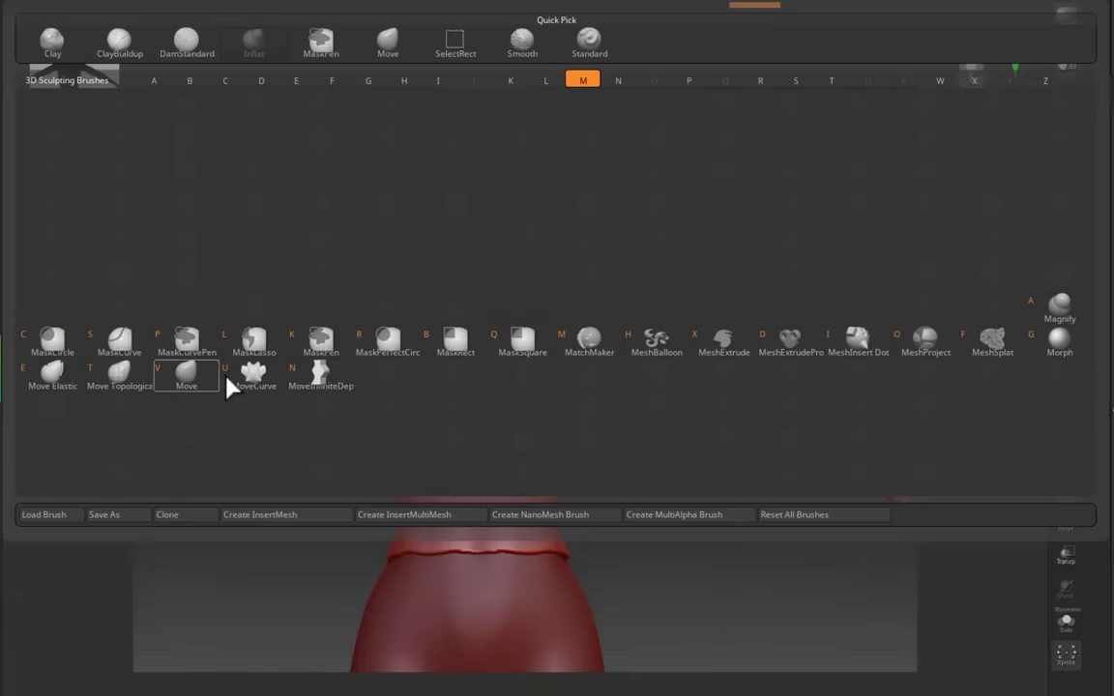
Puff out the short sleeves of the extracted top at the shoulders with the Move and Inflat brushes.
{"action": "right_click_drag", "start_coordinate": [361, 369], "coordinate": [542, 370]}
{"action": "left_click_drag", "start_coordinate": [295, 261], "coordinate": [323, 288]}
{"action": "right_click_drag", "start_coordinate": [323, 288], "coordinate": [145, 288]}
{"action": "key", "text": "b"}
{"action": "key", "text": "i"}
{"action": "left_click", "coordinate": [522, 315]}
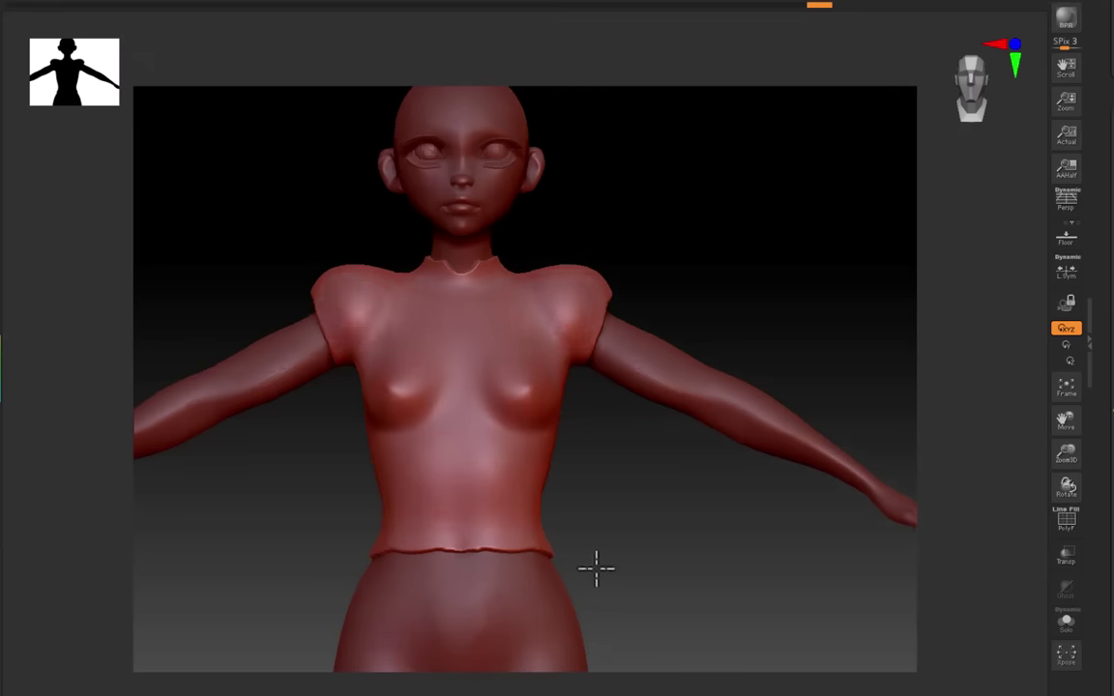
Pull the front centre of the top's waist hem downward with the Move brush.
{"action": "key", "text": "b"}
{"action": "key", "text": "m"}
{"action": "key", "text": "v"}
{"action": "left_click_drag", "start_coordinate": [474, 549], "coordinate": [478, 566]}
Remesh the top with ZRemesher at half the polygon count and subdivide it twice.
{"action": "left_click", "coordinate": [1027, 355]}
{"action": "left_click", "coordinate": [1014, 321]}
{"action": "mouse_move", "coordinate": [529, 463]}
{"action": "right_mouse_down"}
{"action": "mouse_move", "coordinate": [611, 336]}
{"action": "mouse_move", "coordinate": [851, 348]}
{"action": "right_mouse_up"}
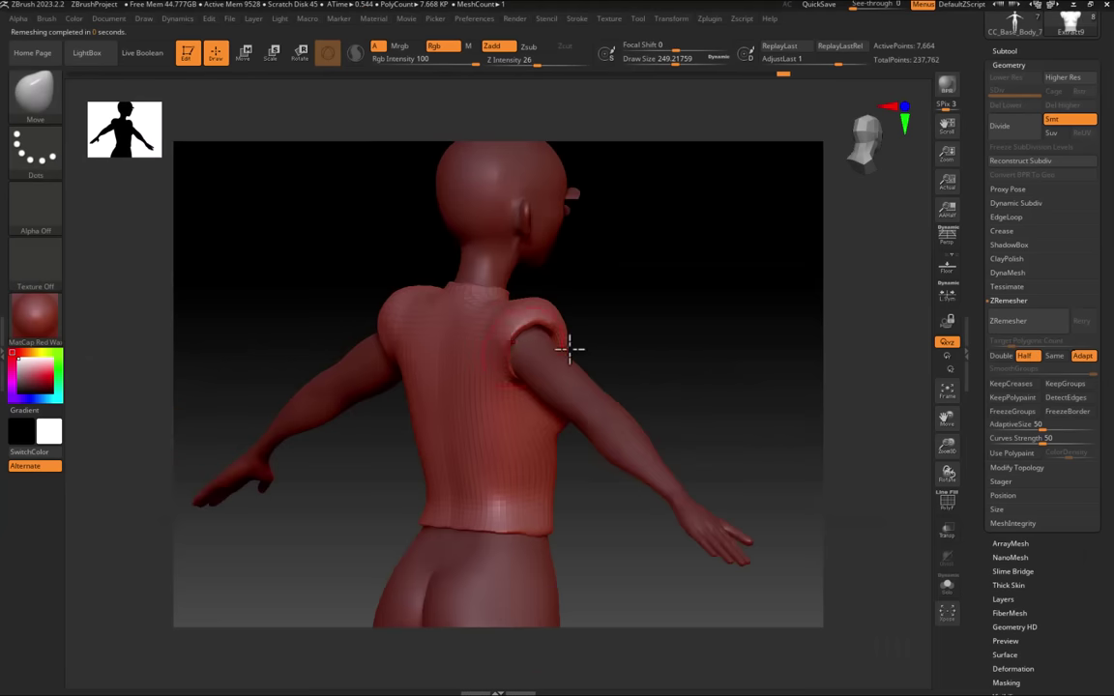
{"action": "key", "text": "ctrl+d"}
{"action": "key", "text": "ctrl+d"}
{"action": "right_click_drag", "start_coordinate": [431, 339], "coordinate": [875, 445]}
Shape cloth folds across the top's chest and stomach with the ClothHook and ClayBuildup brushes at subdivision level 3.
{"action": "key", "text": "shift+d"}
{"action": "key", "text": "shift+d"}
{"action": "key", "text": "shift+f"}
{"action": "key", "text": "b"}
{"action": "key", "text": "c"}
{"action": "key", "text": "h"}
{"action": "key", "text": "shift+f"}
{"action": "key", "text": "d"}
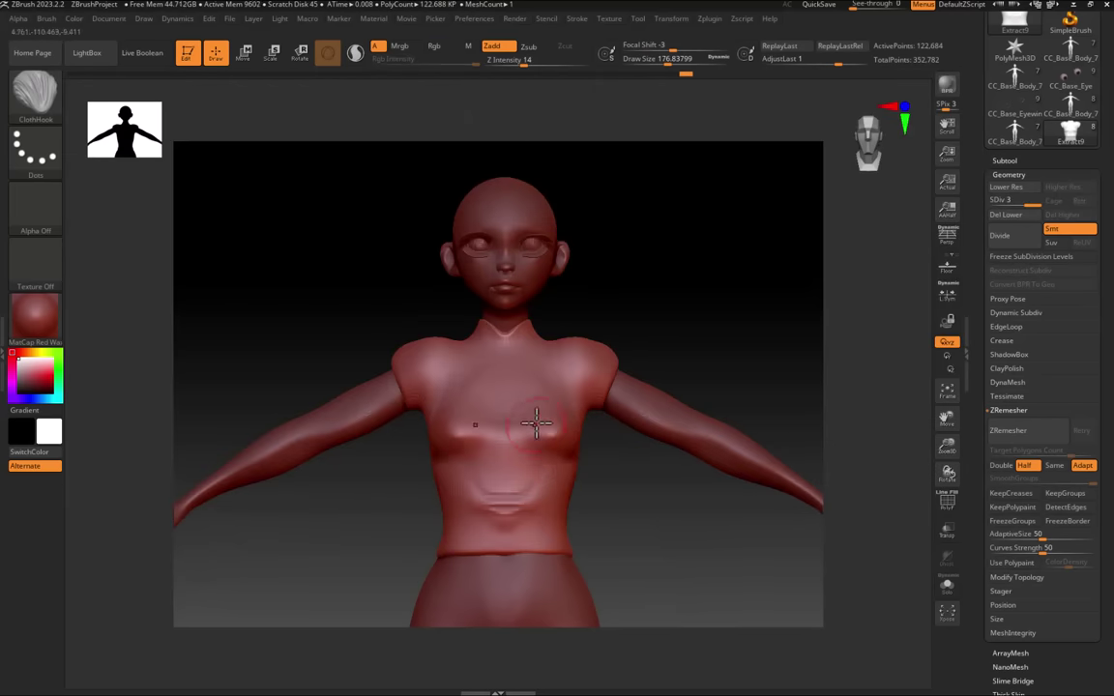
{"action": "key", "text": "b"}
{"action": "key", "text": "c"}
{"action": "key", "text": "b"}
{"action": "left_click_drag", "start_coordinate": [620, 498], "coordinate": [658, 291]}
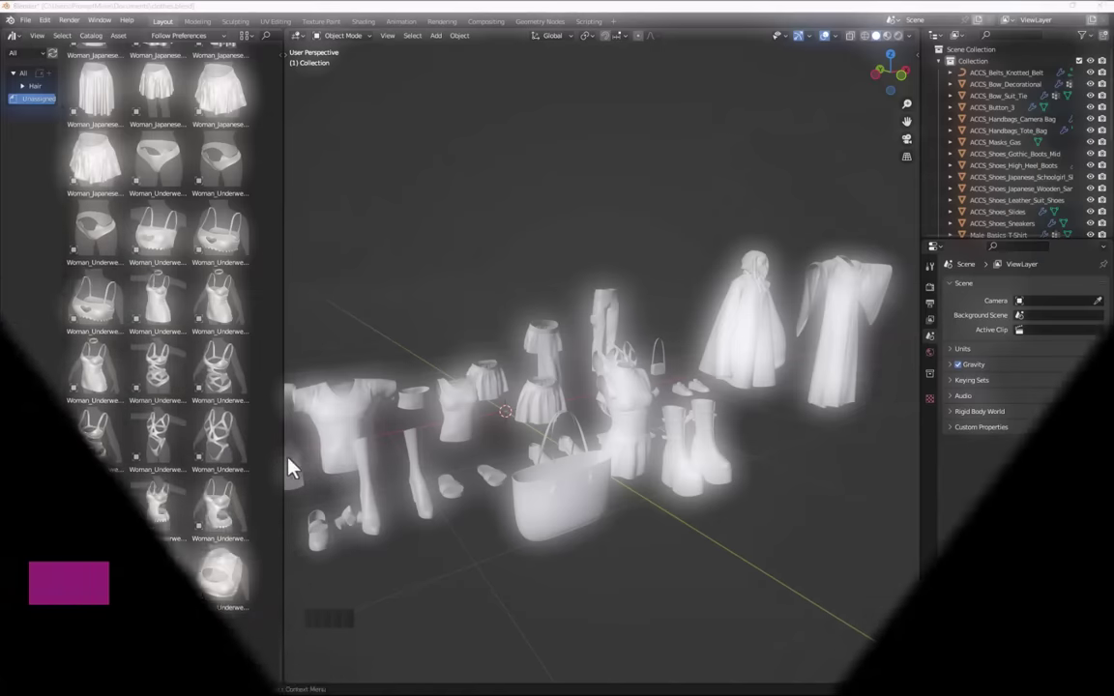
In Blender, widen the asset browser to view the clothing presets, and look through the Epic Preset Clothing Pack page in the web browser.
{"action": "left_click_drag", "start_coordinate": [284, 457], "coordinate": [404, 452]}
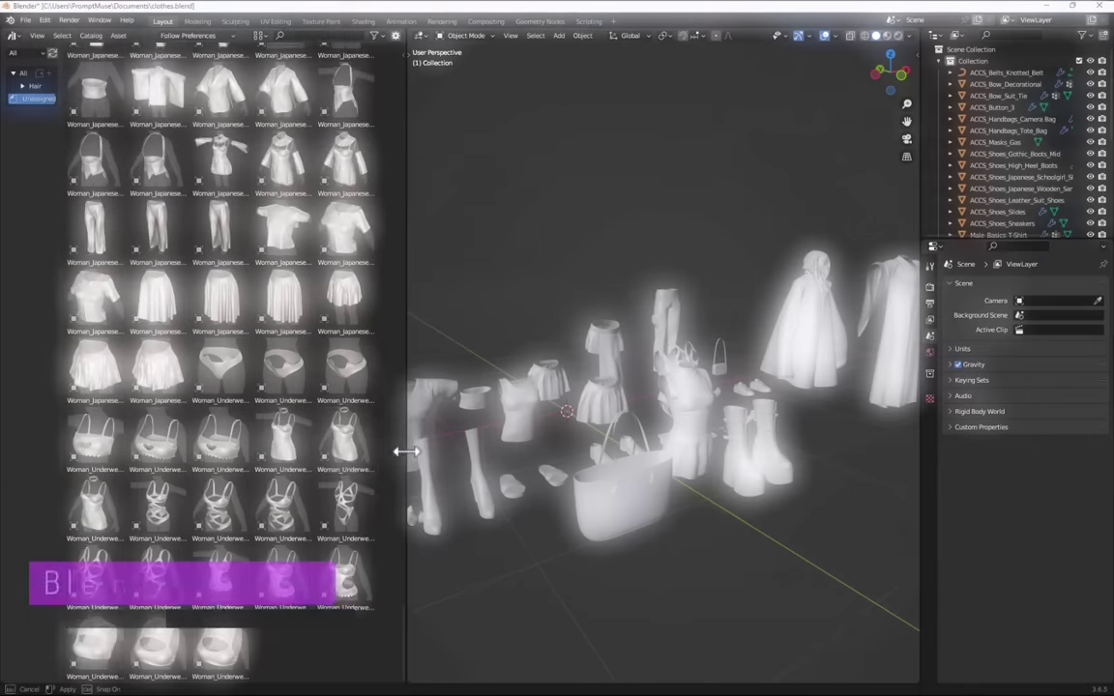
{"action": "scroll", "coordinate": [401, 484], "scroll_direction": "up", "scroll_amount": 2}
{"action": "left_click_drag", "start_coordinate": [403, 609], "coordinate": [421, 450]}
{"action": "middle_click_drag", "start_coordinate": [421, 450], "coordinate": [644, 478]}
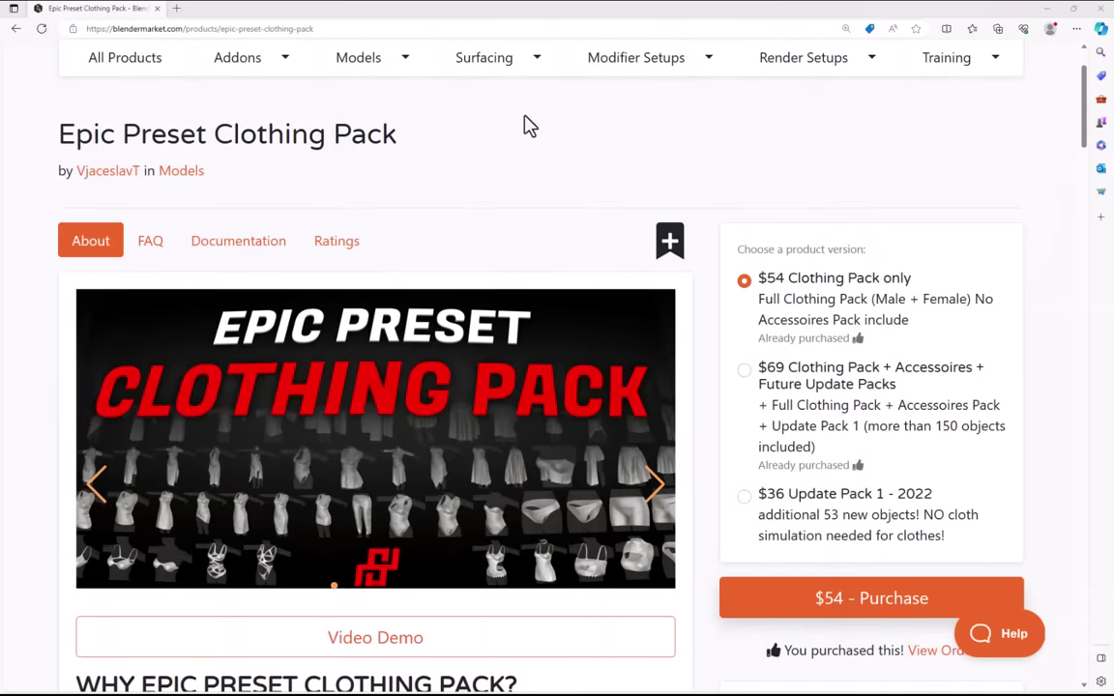
{"action": "scroll", "coordinate": [528, 121], "scroll_direction": "down", "scroll_amount": 5}
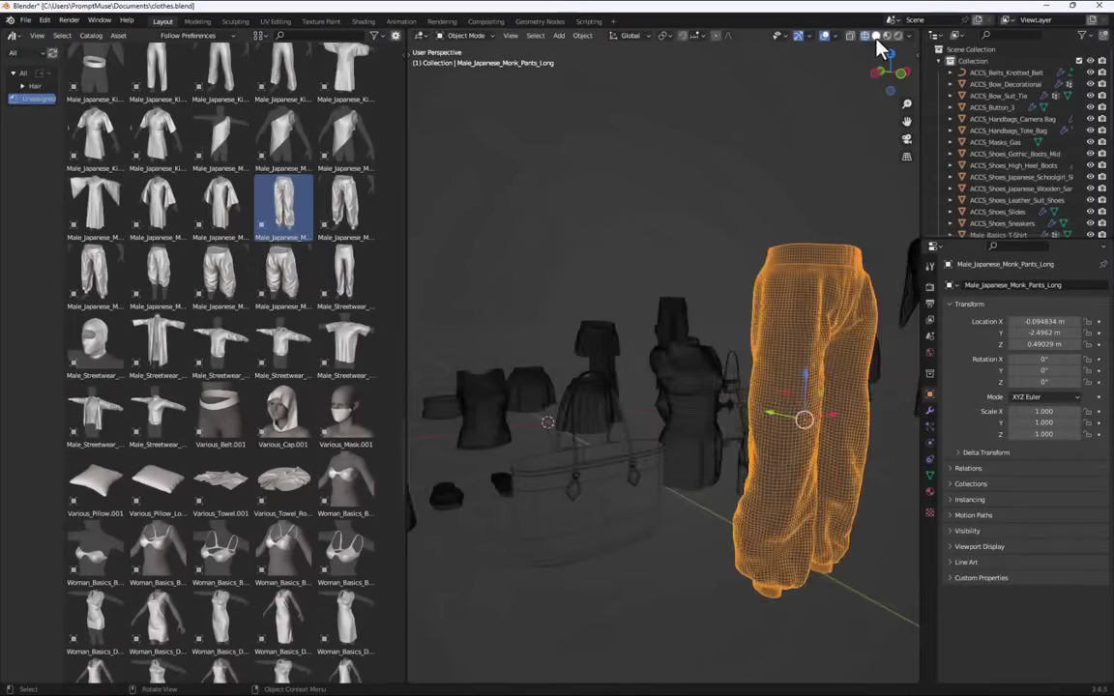
In Blender, switch the viewport to solid shading and delete the Male_Japanese_Monk_Pants_Long object.
{"action": "left_click", "coordinate": [876, 36]}
{"action": "key", "text": "Delete"}
{"action": "scroll", "coordinate": [383, 391], "scroll_direction": "up", "scroll_amount": 8}
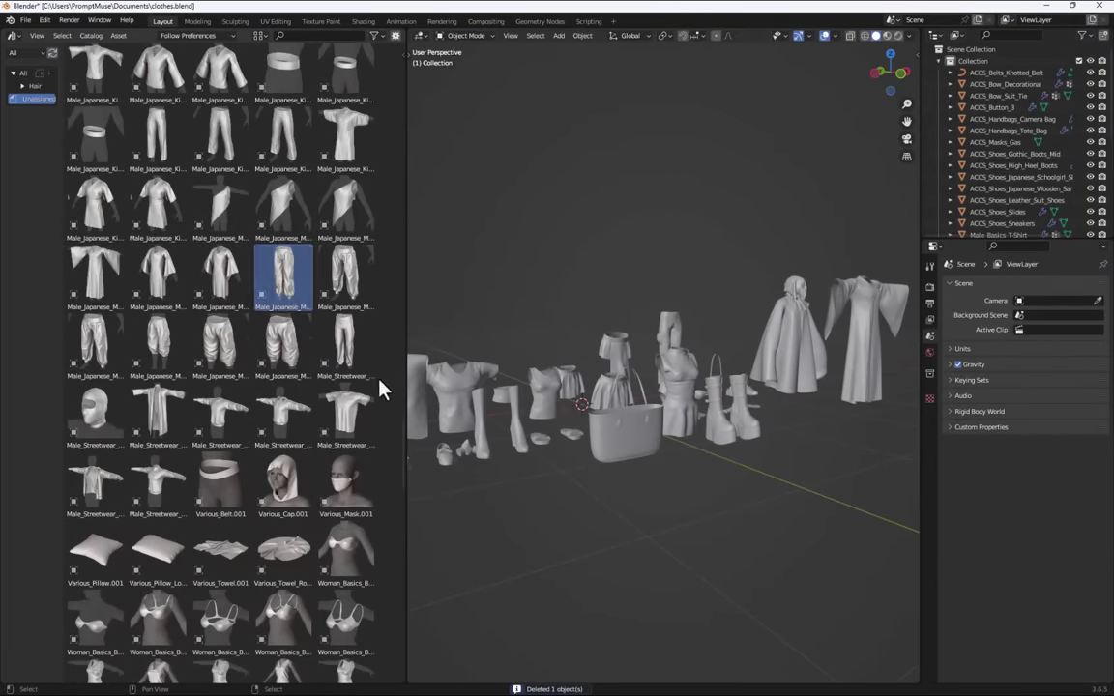
Add the Woman_Japanese_Dress_Sexy asset from the clothing library to the scene at the world origin.
{"action": "left_click_drag", "start_coordinate": [410, 377], "coordinate": [406, 247]}
{"action": "scroll", "coordinate": [427, 355], "scroll_direction": "up", "scroll_amount": 5}
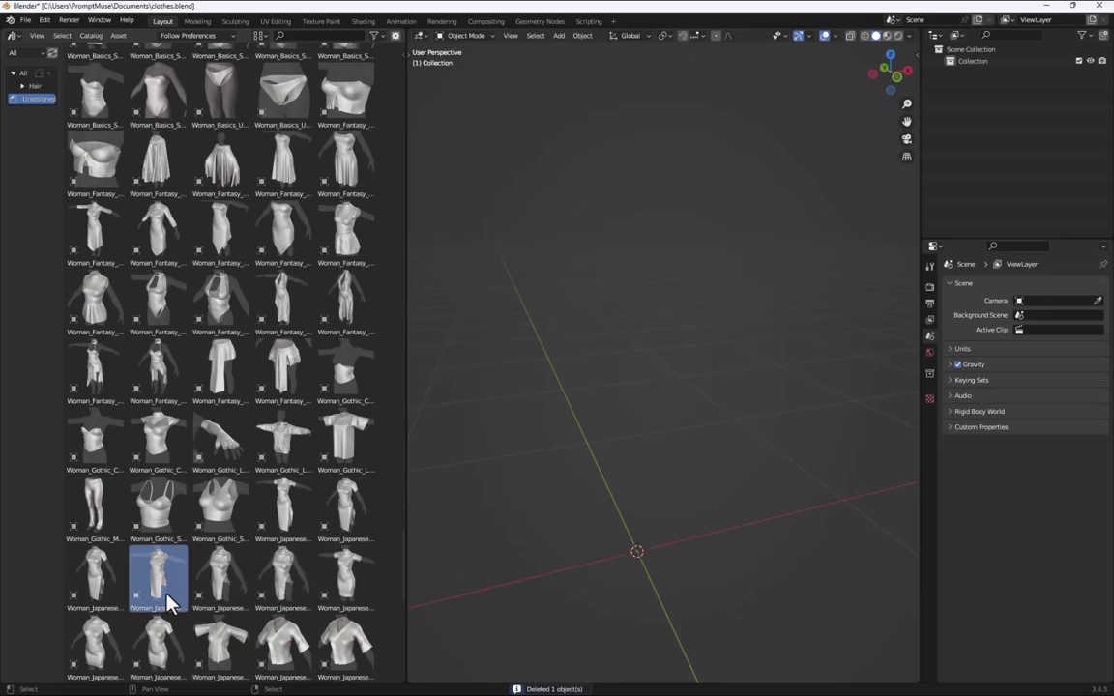
{"action": "left_click_drag", "start_coordinate": [167, 594], "coordinate": [505, 466]}
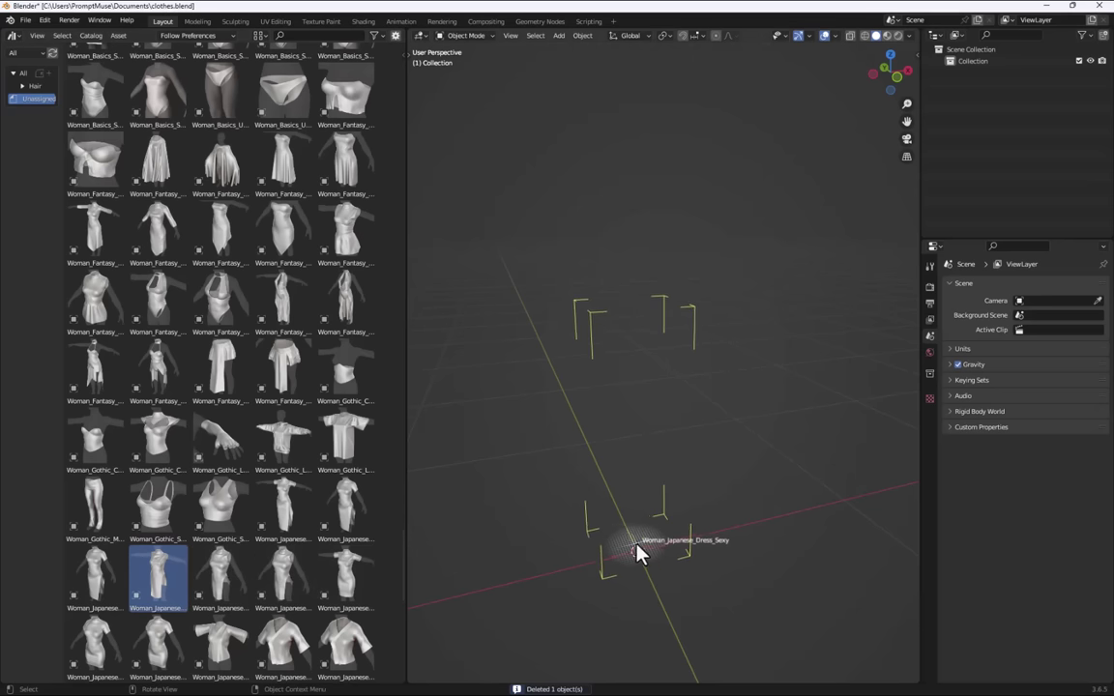
{"action": "left_click_drag", "start_coordinate": [638, 554], "coordinate": [641, 552]}
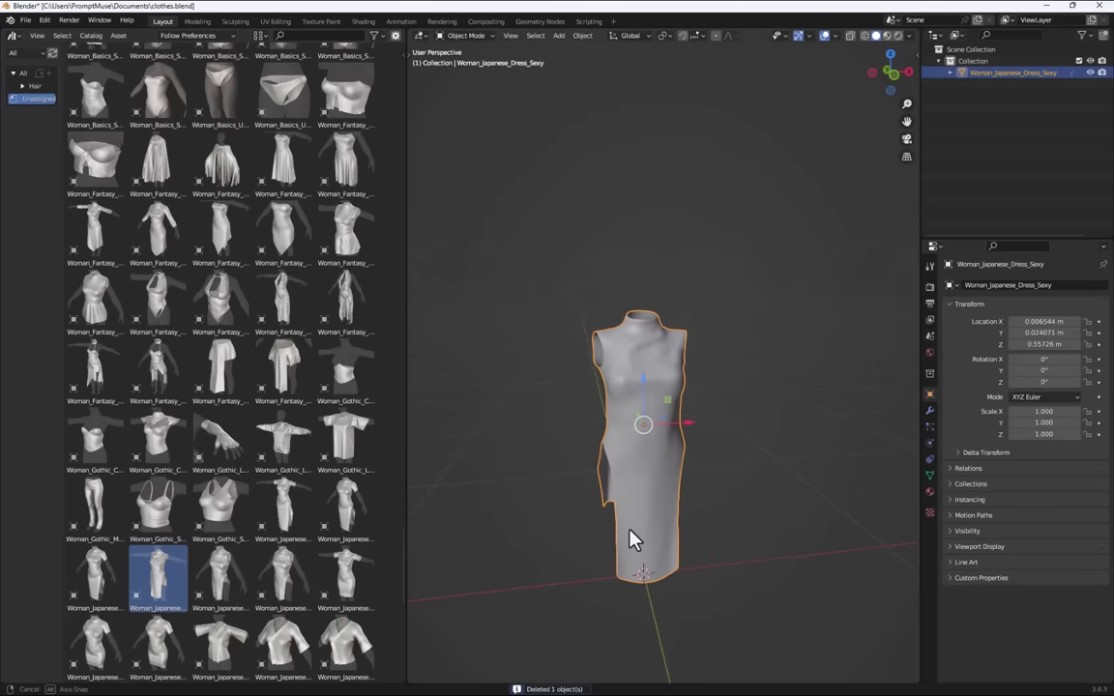
{"action": "scroll", "coordinate": [631, 537], "scroll_direction": "up", "scroll_amount": 1}
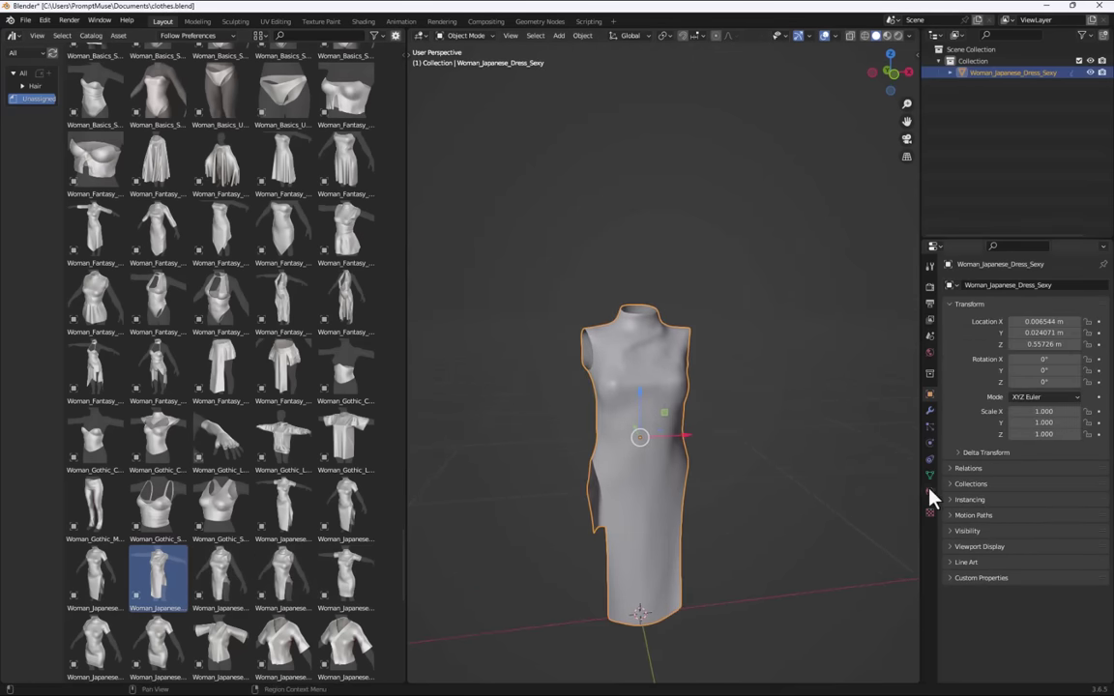
Export the dress as an FBX file named Dress.
{"action": "left_click", "coordinate": [25, 20]}
{"action": "mouse_move", "coordinate": [84, 198]}
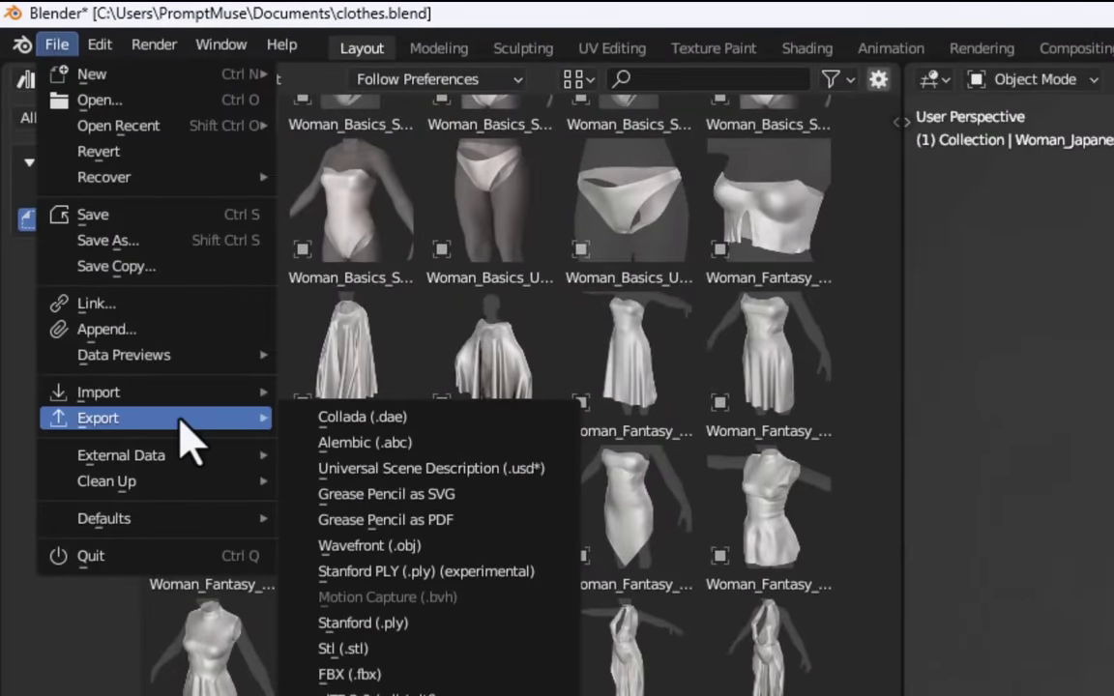
{"action": "left_click", "coordinate": [349, 674]}
{"action": "left_click", "coordinate": [228, 368]}
{"action": "type", "text": "Dress"}
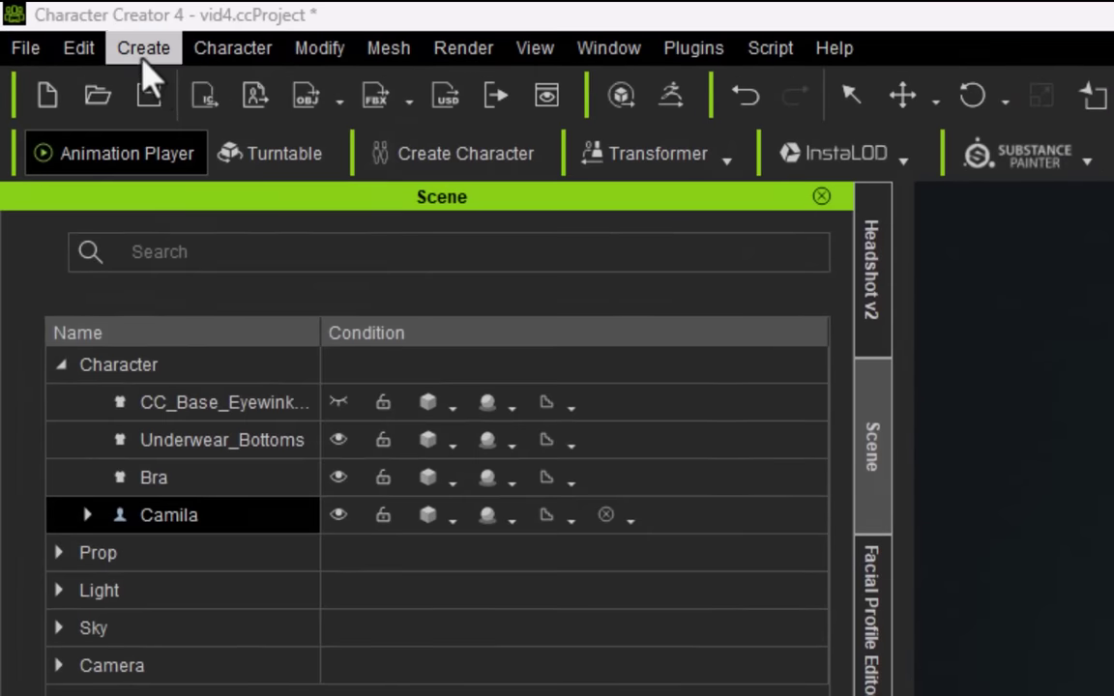
In Character Creator, import Dress.fbx from the Documents folder as an accessory.
{"action": "left_click", "coordinate": [57, 20]}
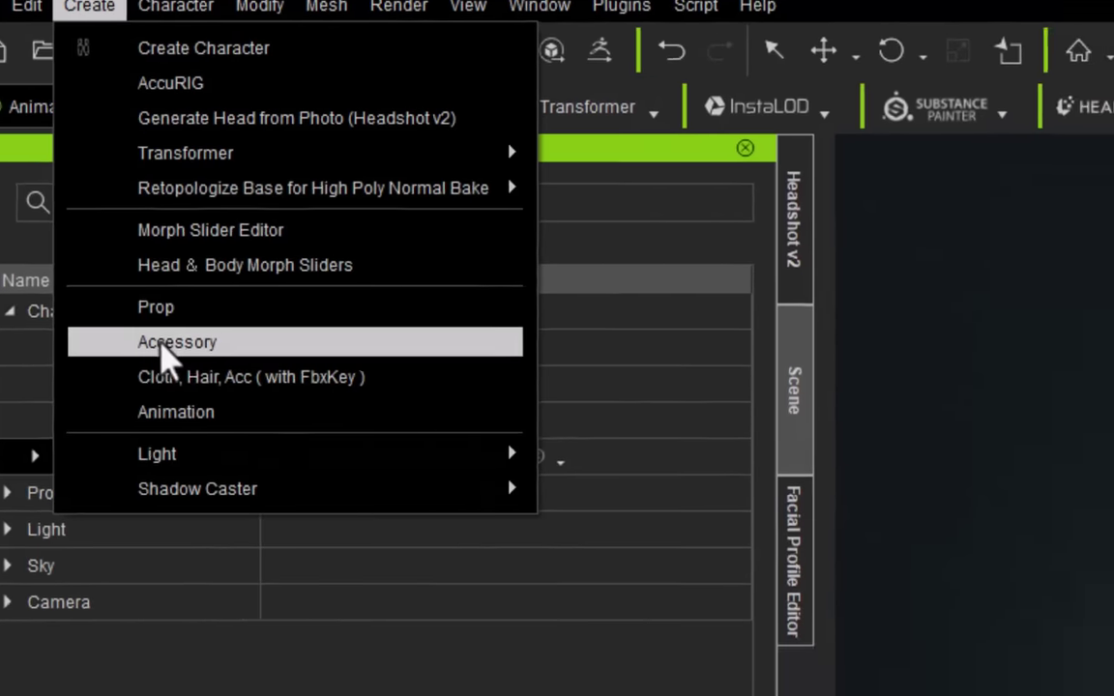
{"action": "left_click", "coordinate": [232, 396]}
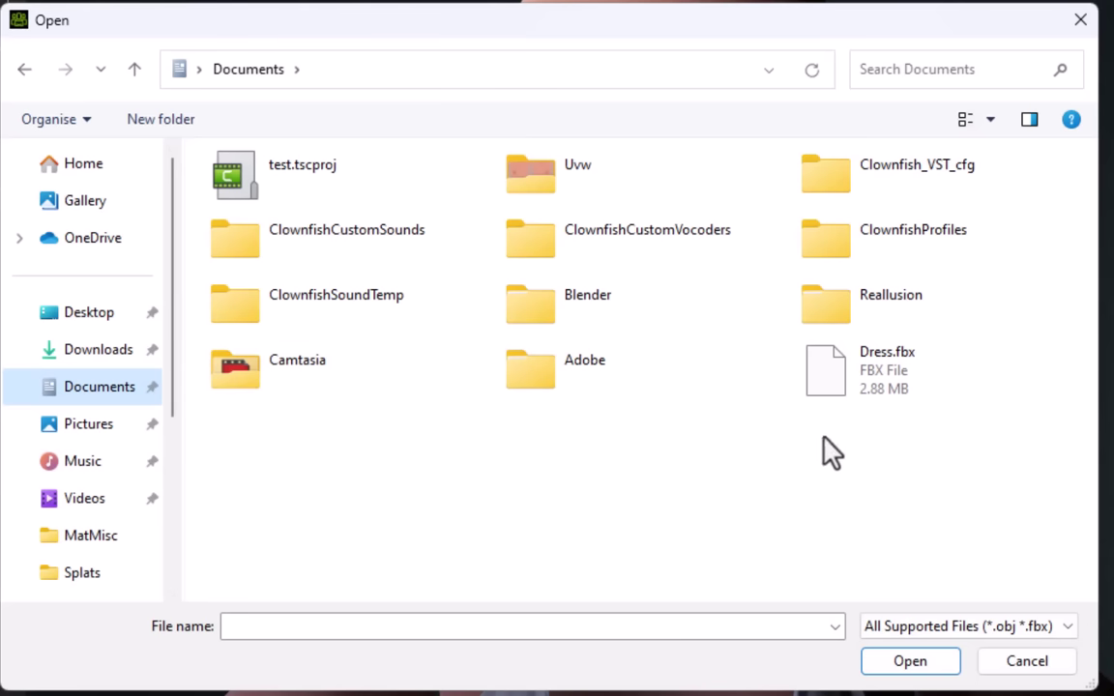
{"action": "left_click", "coordinate": [895, 391]}
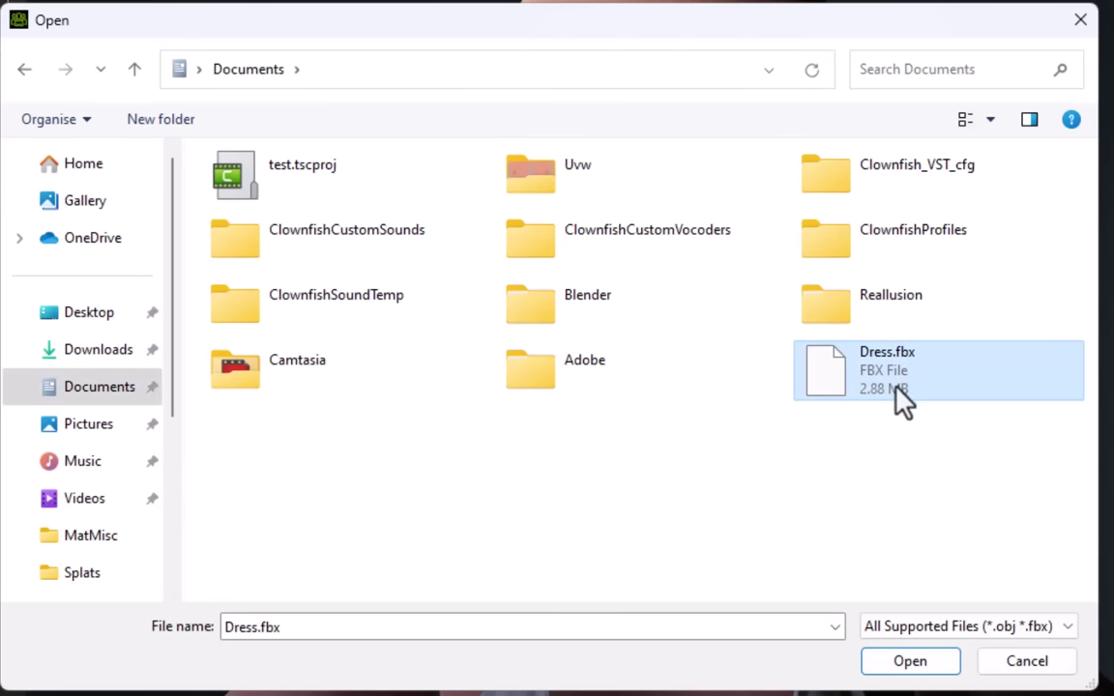
{"action": "left_click", "coordinate": [911, 662]}
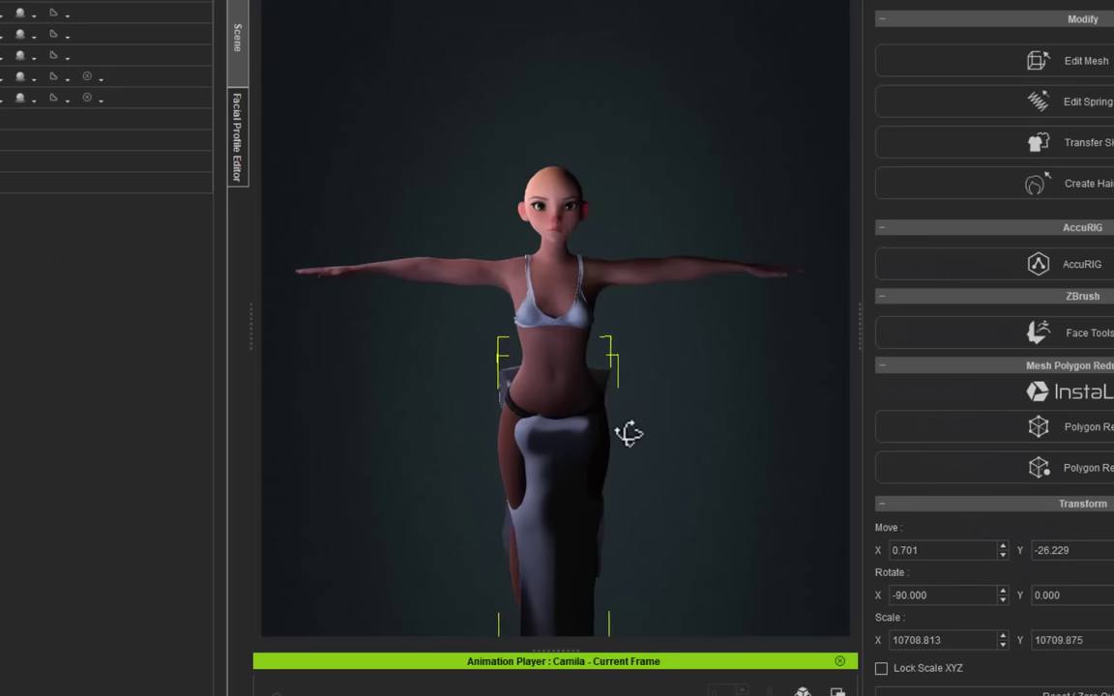
Raise the dress onto the character's torso and shift it backward to sit around the body.
{"action": "middle_click_drag", "start_coordinate": [629, 433], "coordinate": [639, 359]}
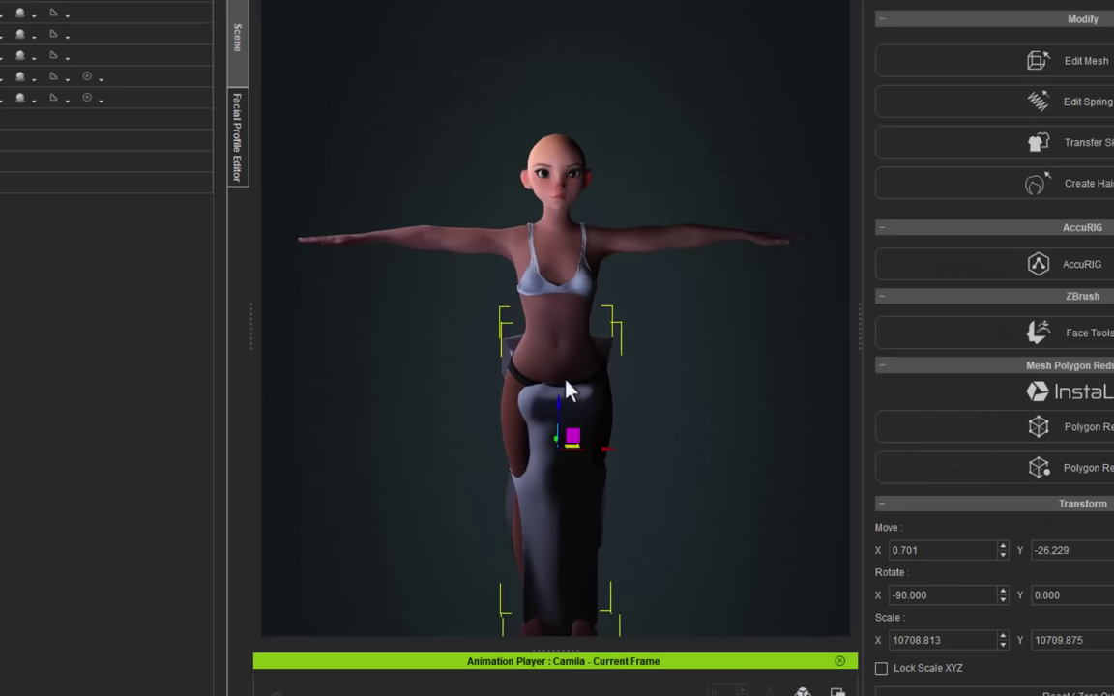
{"action": "left_click_drag", "start_coordinate": [558, 407], "coordinate": [551, 311]}
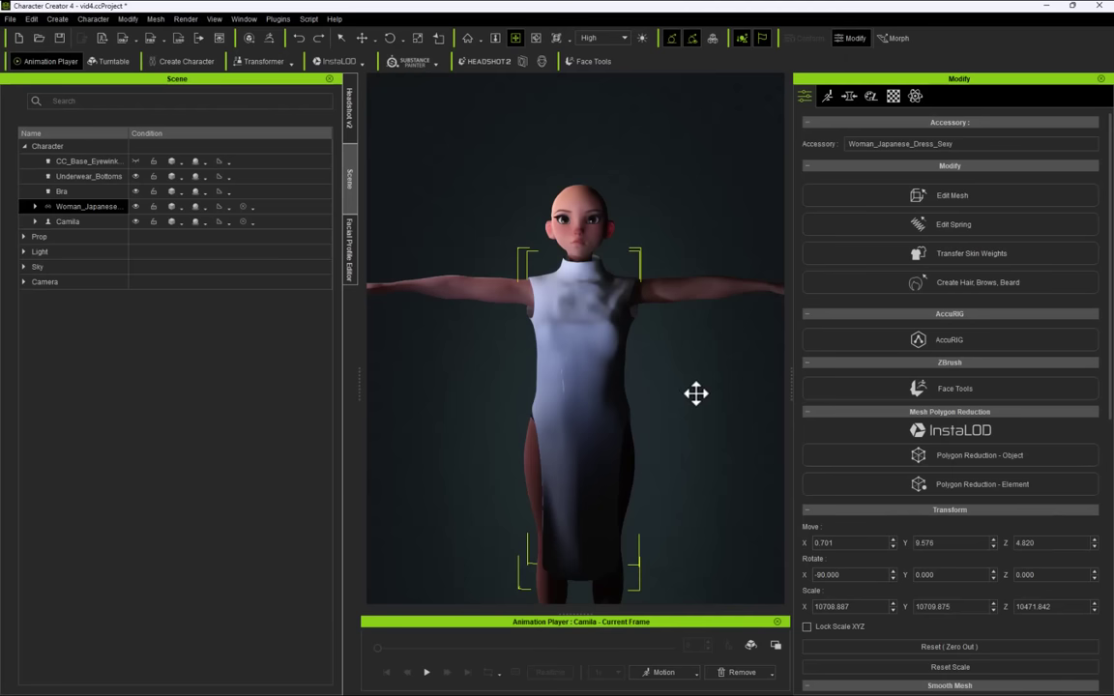
{"action": "middle_click_drag", "start_coordinate": [696, 393], "coordinate": [372, 411]}
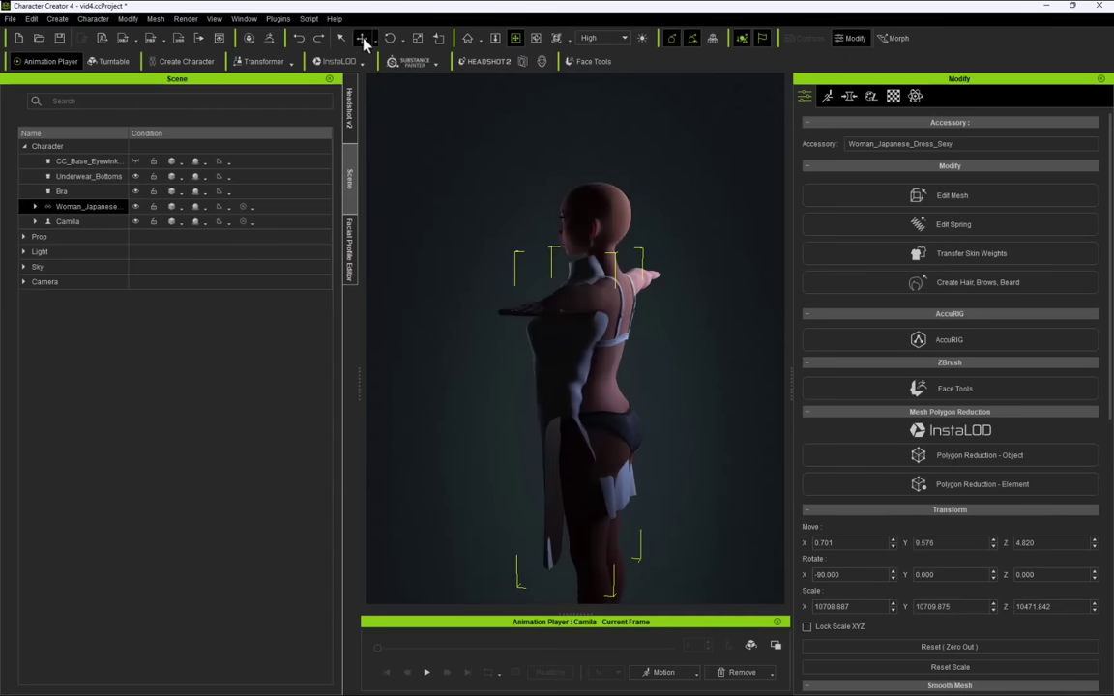
{"action": "left_click_drag", "start_coordinate": [610, 389], "coordinate": [626, 390]}
{"action": "middle_click_drag", "start_coordinate": [737, 417], "coordinate": [488, 426]}
{"action": "middle_click_drag", "start_coordinate": [713, 460], "coordinate": [440, 468]}
{"action": "right_click_drag", "start_coordinate": [440, 468], "coordinate": [596, 354]}
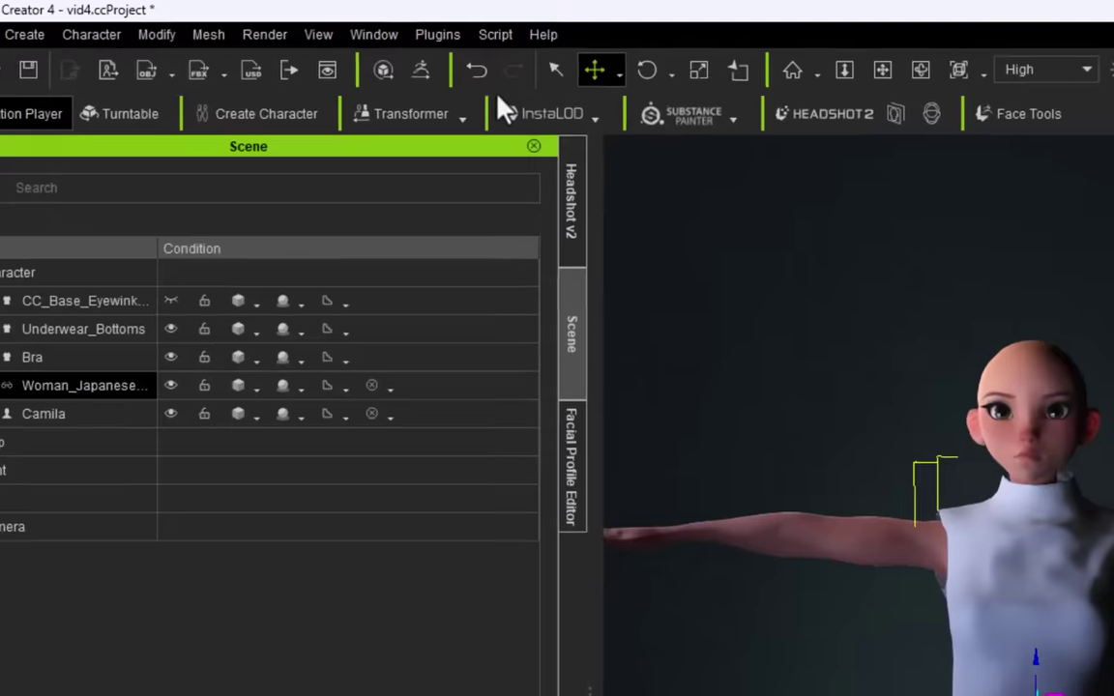
Send the dressed character to ZBrush and select the dress mesh there.
{"action": "left_click", "coordinate": [269, 39]}
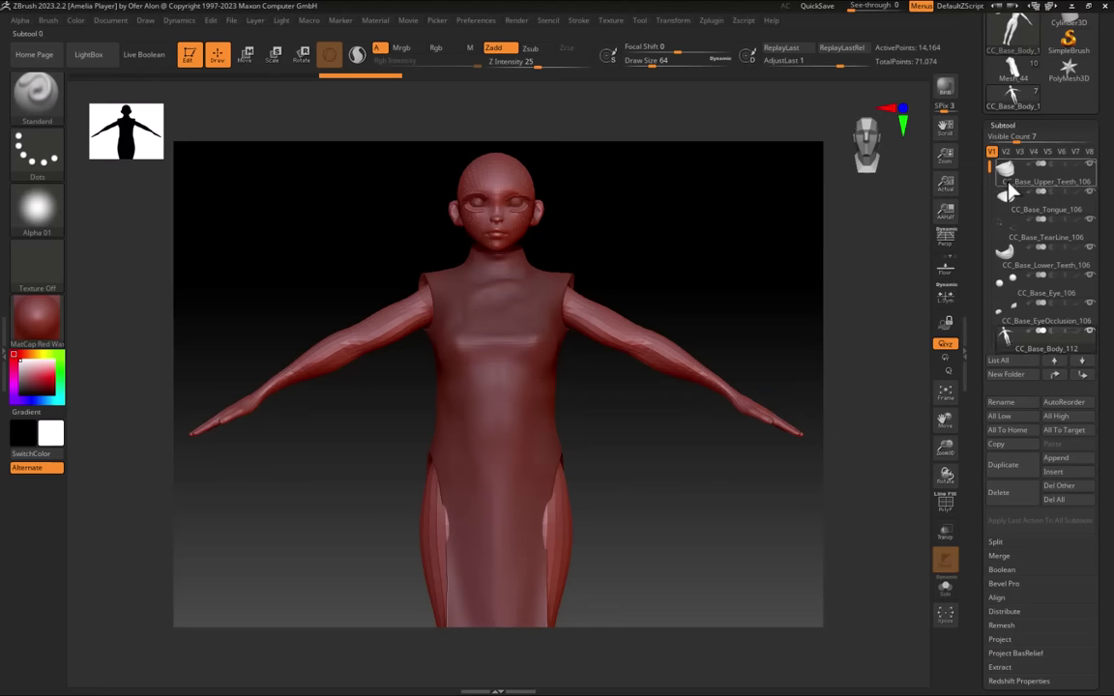
{"action": "key", "text": "Down"}
With the Move brush at a draw size of about 351, reshape the back of the dress to fit the character's back and waist.
{"action": "mouse_move", "coordinate": [828, 353]}
{"action": "right_mouse_down"}
{"action": "mouse_move", "coordinate": [929, 484]}
{"action": "mouse_move", "coordinate": [804, 351]}
{"action": "mouse_move", "coordinate": [949, 431]}
{"action": "mouse_move", "coordinate": [1017, 391]}
{"action": "mouse_move", "coordinate": [986, 372]}
{"action": "right_mouse_up"}
{"action": "key", "text": "b"}
{"action": "key", "text": "m"}
{"action": "key", "text": "v"}
{"action": "left_click_drag", "start_coordinate": [653, 62], "coordinate": [677, 62]}
{"action": "left_click", "coordinate": [478, 21]}
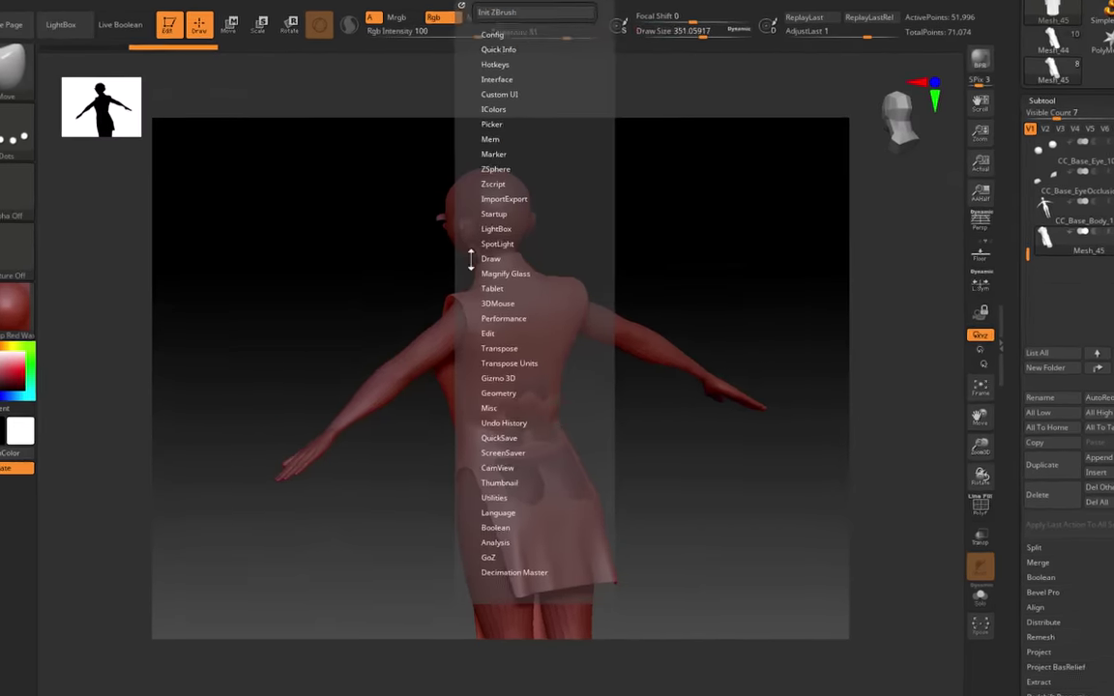
{"action": "left_click", "coordinate": [488, 269]}
{"action": "left_click_drag", "start_coordinate": [510, 296], "coordinate": [584, 310]}
{"action": "mouse_move", "coordinate": [542, 476]}
{"action": "left_mouse_down"}
{"action": "mouse_move", "coordinate": [581, 470]}
{"action": "mouse_move", "coordinate": [524, 426]}
{"action": "left_mouse_up"}
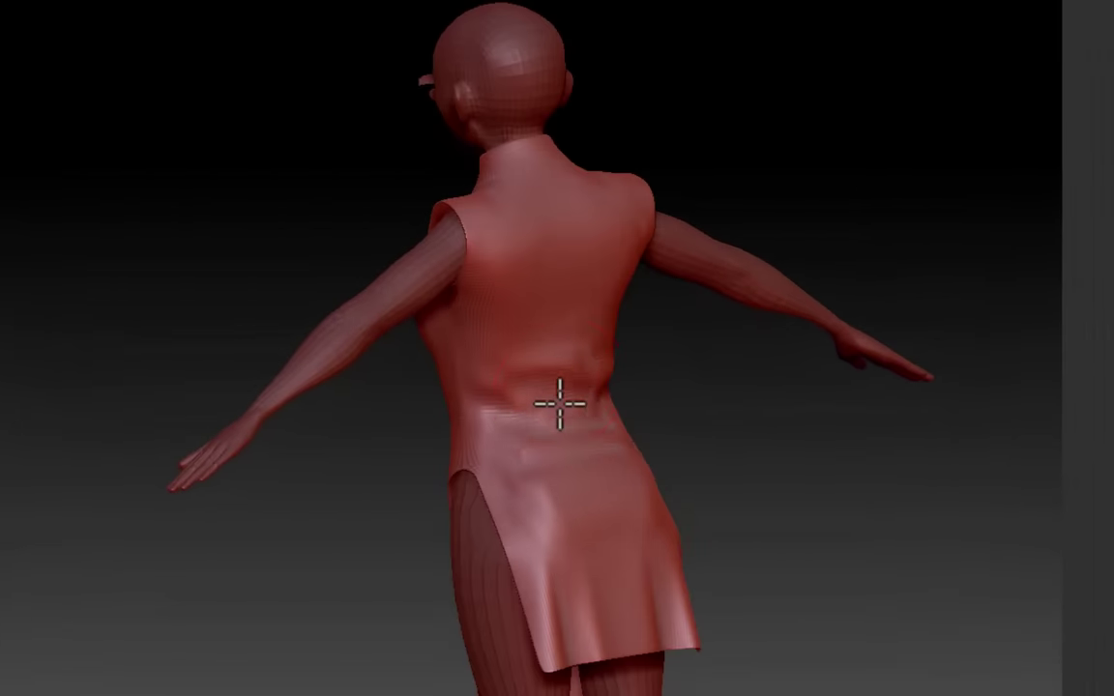
Adjust the front side edges of the dress around the hips with the Move brush.
{"action": "right_click_drag", "start_coordinate": [560, 403], "coordinate": [465, 561], "text": "shift"}
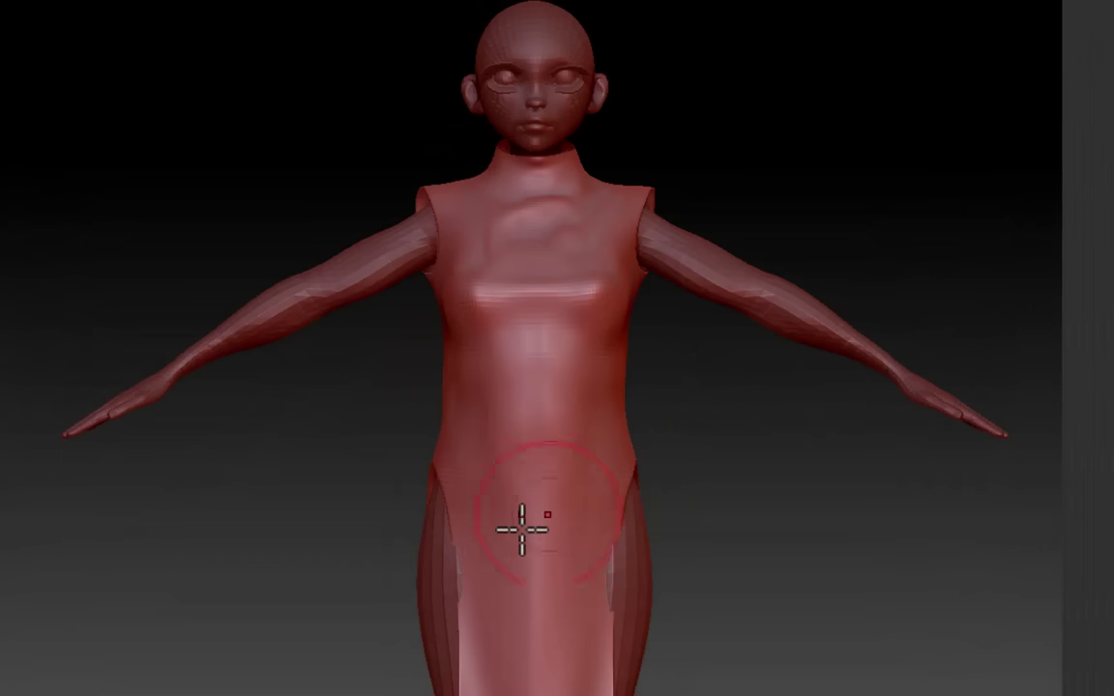
{"action": "left_click_drag", "start_coordinate": [465, 561], "coordinate": [445, 551]}
{"action": "left_click_drag", "start_coordinate": [601, 522], "coordinate": [618, 519]}
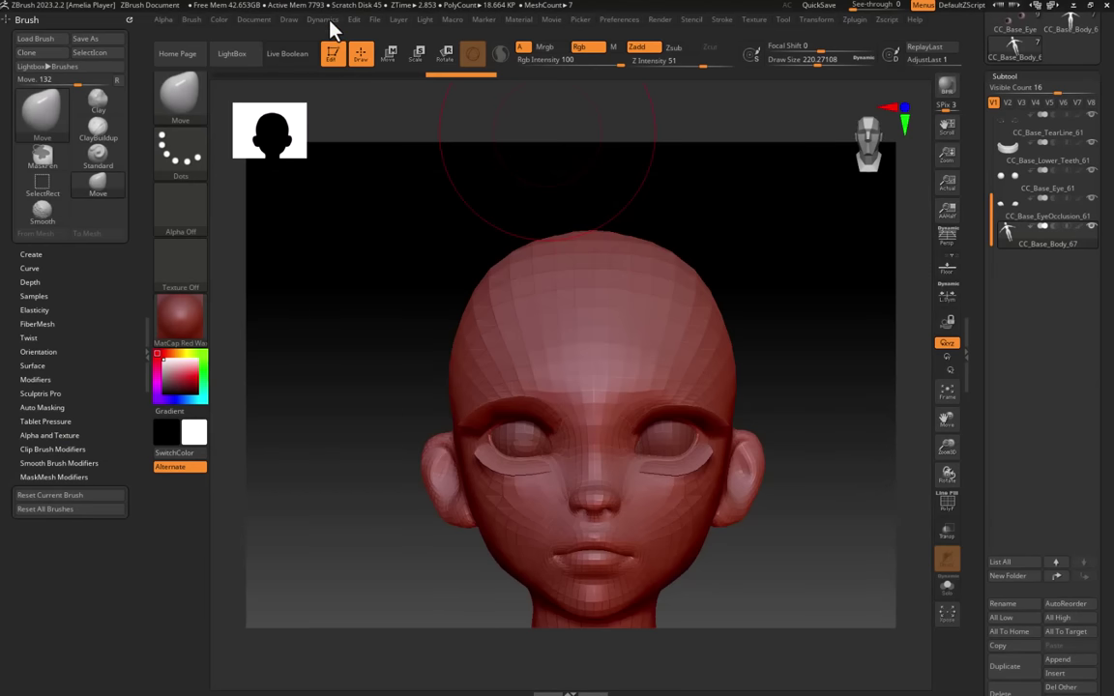
Dock the Dynamics palette in the side tray beside the canvas.
{"action": "left_click", "coordinate": [325, 21]}
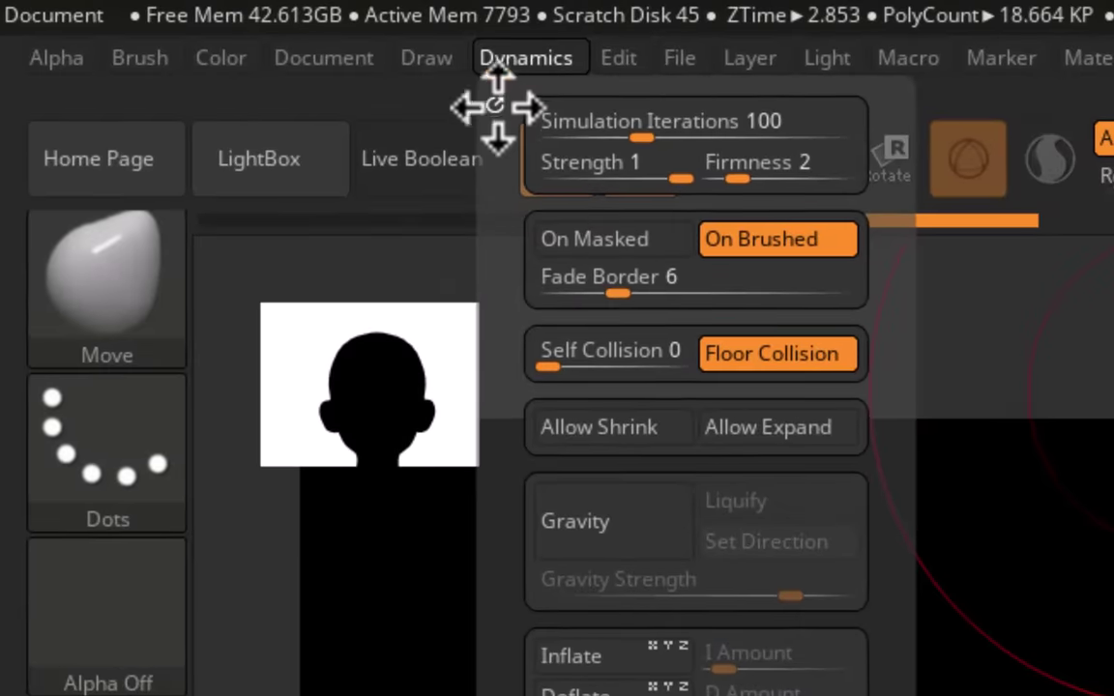
{"action": "left_click_drag", "start_coordinate": [446, 66], "coordinate": [418, 70]}
{"action": "mouse_move", "coordinate": [452, 112]}
{"action": "left_mouse_down"}
{"action": "mouse_move", "coordinate": [500, 102]}
{"action": "mouse_move", "coordinate": [112, 166]}
{"action": "mouse_move", "coordinate": [145, 215]}
{"action": "mouse_move", "coordinate": [119, 239]}
{"action": "left_mouse_up"}
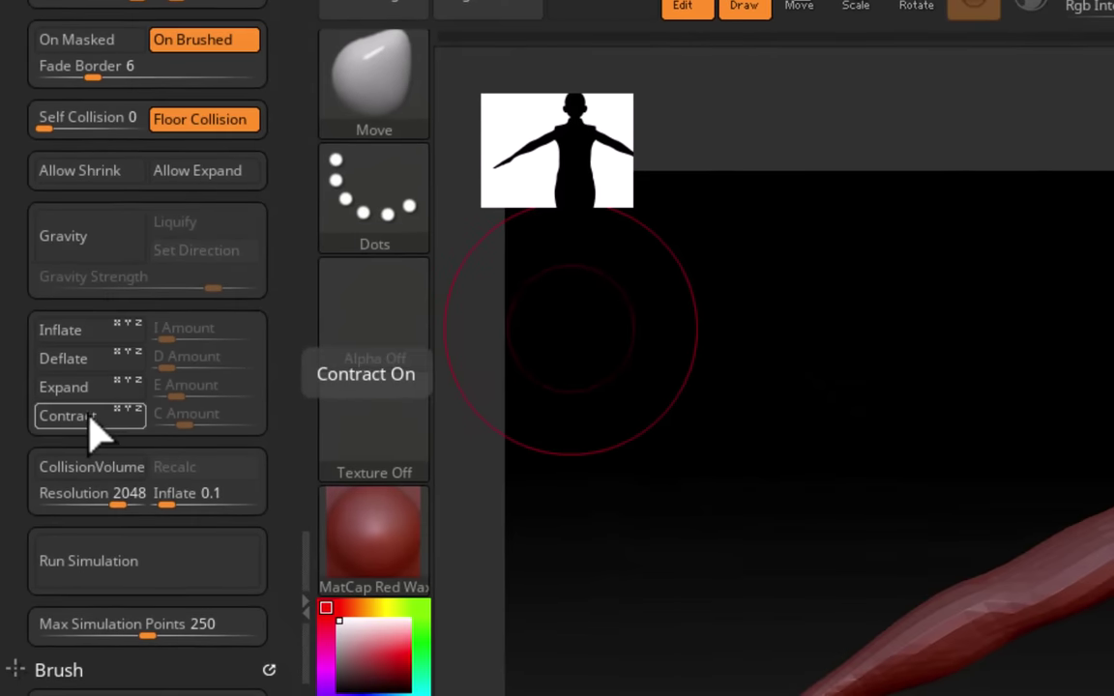
Turn on Contract and CollisionVolume, set the collision Inflate to 0.23668, and run the cloth simulation on the dress.
{"action": "left_click", "coordinate": [90, 422]}
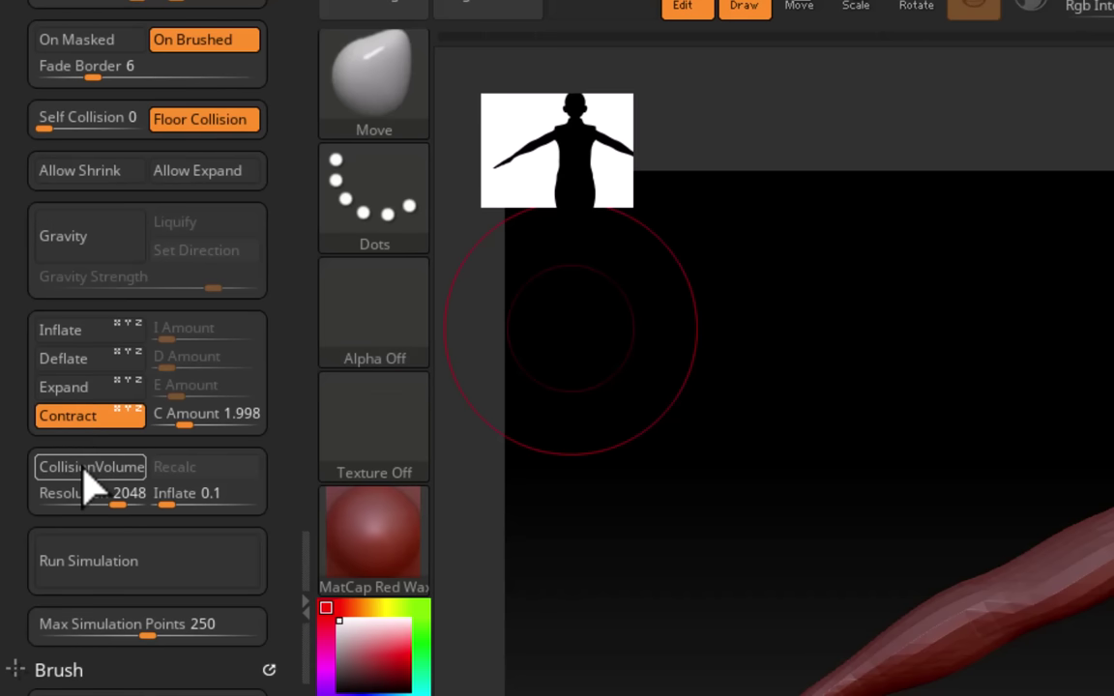
{"action": "left_click", "coordinate": [87, 474]}
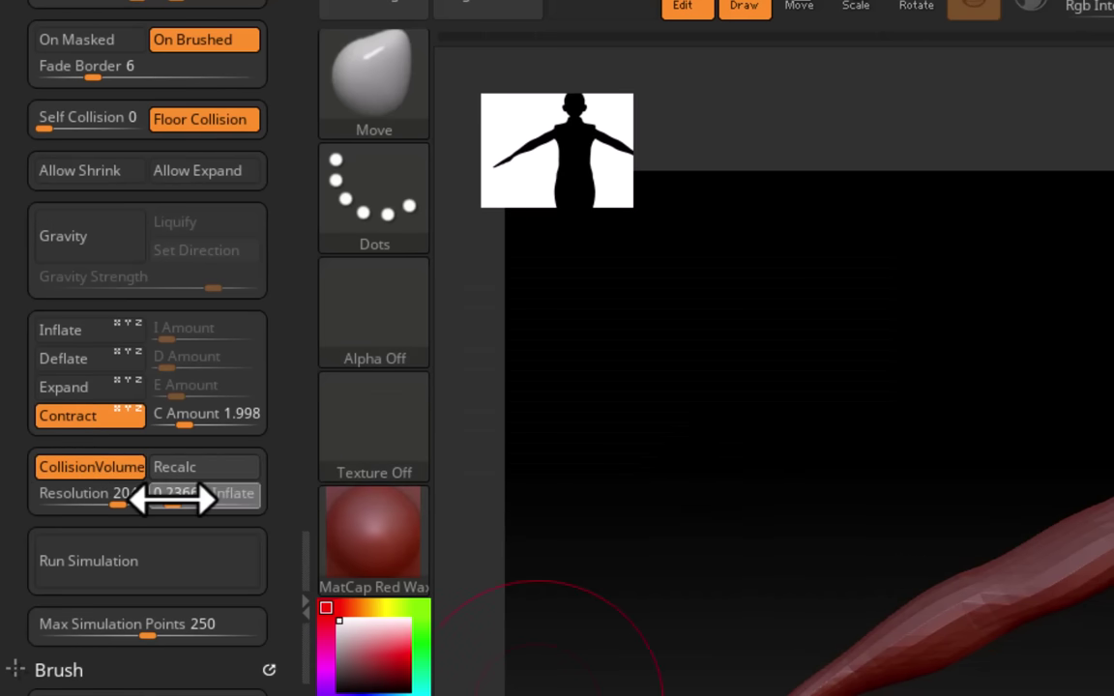
{"action": "left_click_drag", "start_coordinate": [174, 499], "coordinate": [182, 499]}
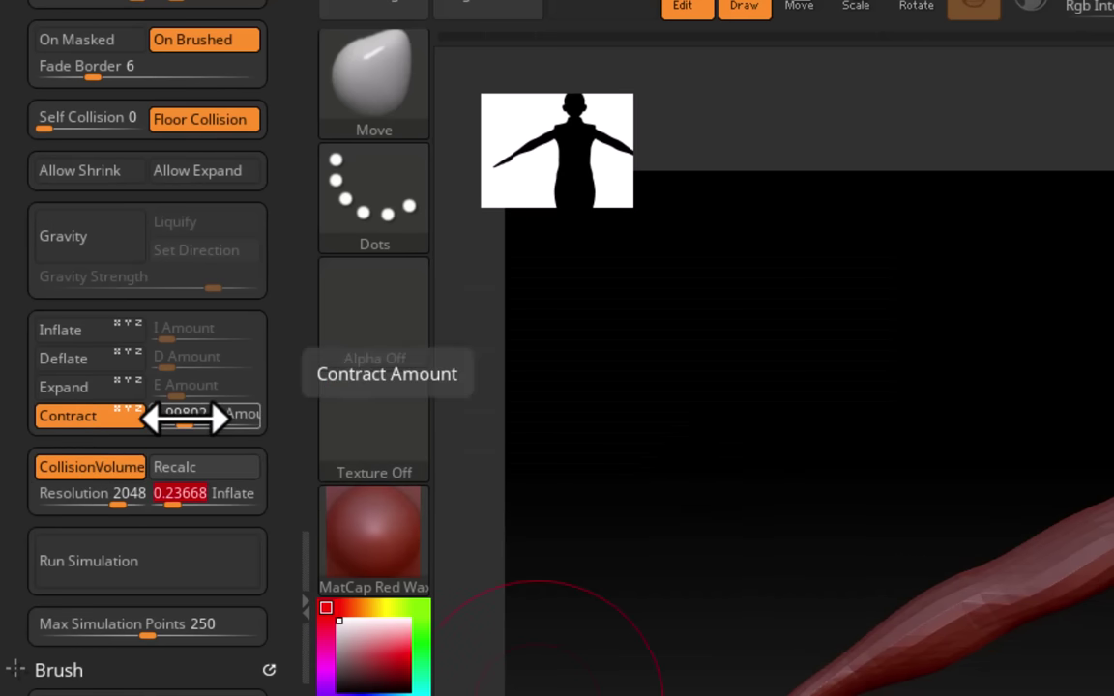
{"action": "left_click", "coordinate": [121, 563]}
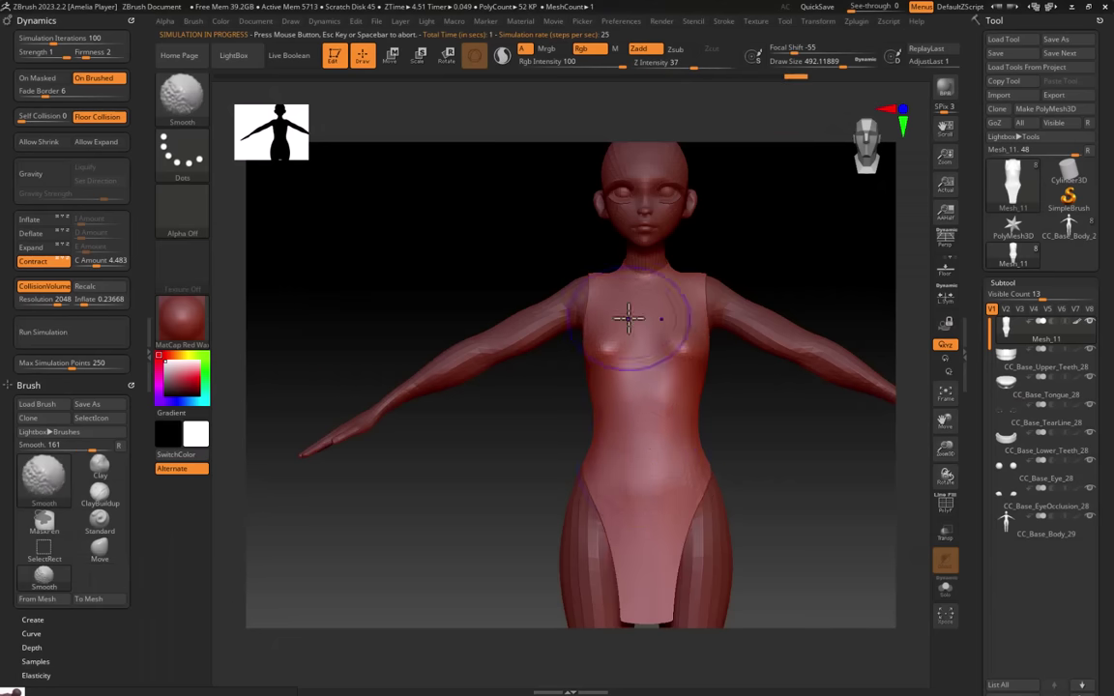
Remesh the dress with ZRemesher using the Half option and display its polyframe.
{"action": "mouse_move", "coordinate": [629, 319]}
{"action": "right_mouse_down"}
{"action": "mouse_move", "coordinate": [671, 366]}
{"action": "mouse_move", "coordinate": [591, 370]}
{"action": "mouse_move", "coordinate": [960, 413]}
{"action": "mouse_move", "coordinate": [939, 448]}
{"action": "mouse_move", "coordinate": [733, 474]}
{"action": "mouse_move", "coordinate": [979, 512]}
{"action": "mouse_move", "coordinate": [581, 318]}
{"action": "mouse_move", "coordinate": [984, 353]}
{"action": "right_mouse_up"}
{"action": "left_click", "coordinate": [1003, 282]}
{"action": "left_click", "coordinate": [1006, 297]}
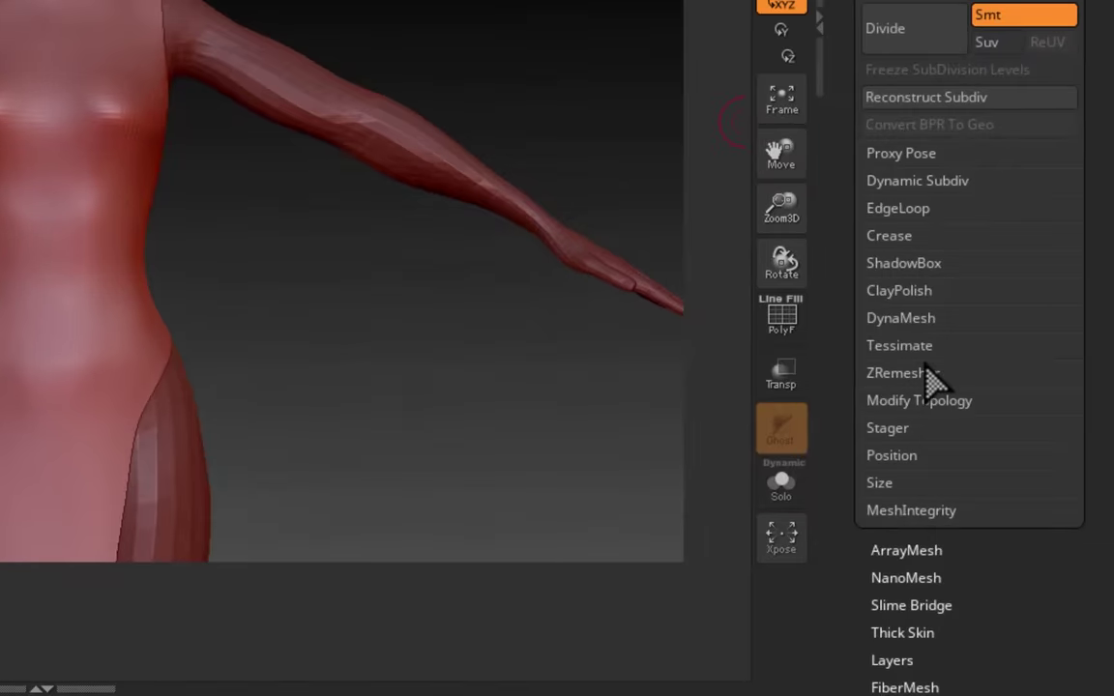
{"action": "left_click", "coordinate": [929, 373]}
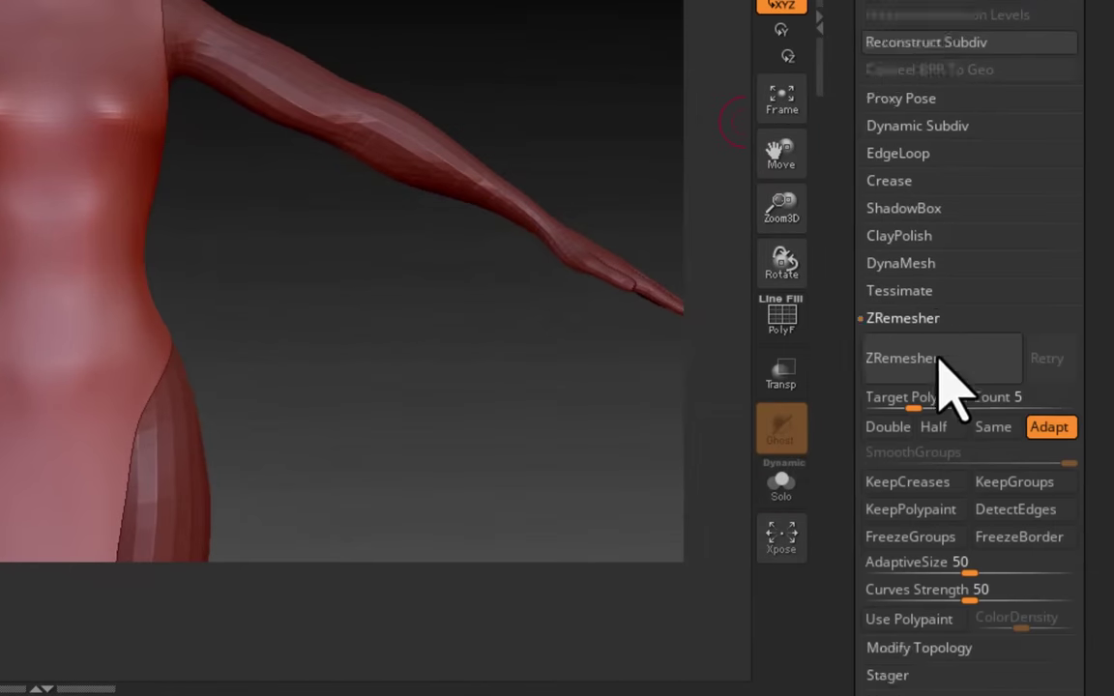
{"action": "left_click", "coordinate": [935, 161]}
{"action": "left_click", "coordinate": [791, 332]}
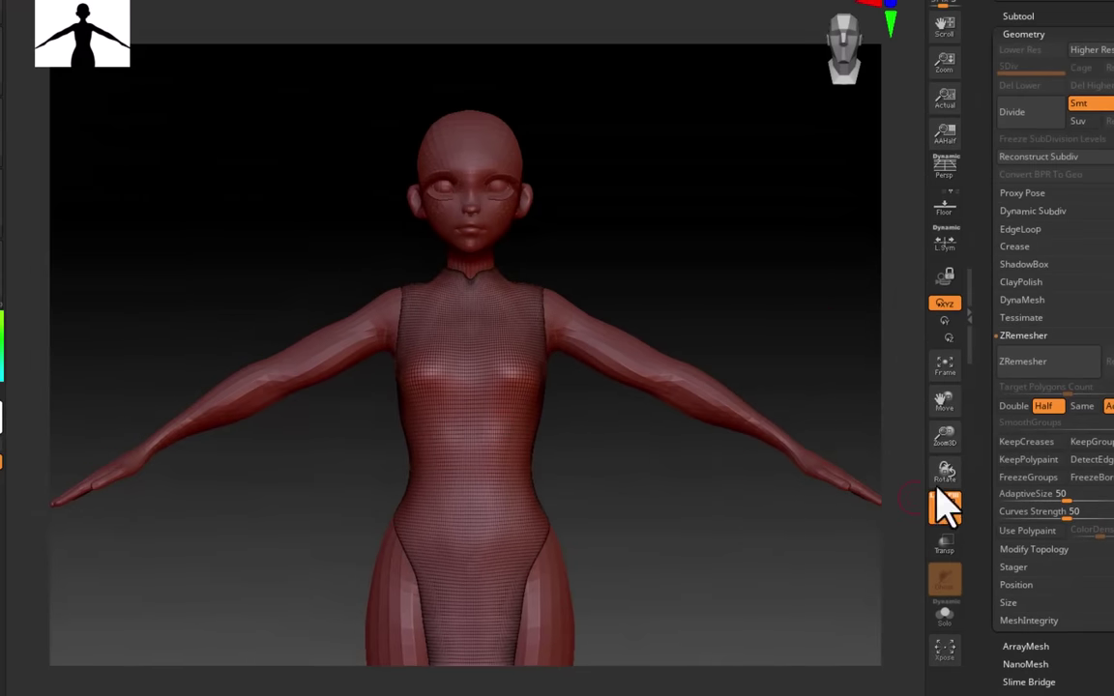
Inspect how the remeshed dress fits the body from the front and the sides.
{"action": "left_click_drag", "start_coordinate": [945, 447], "coordinate": [879, 476]}
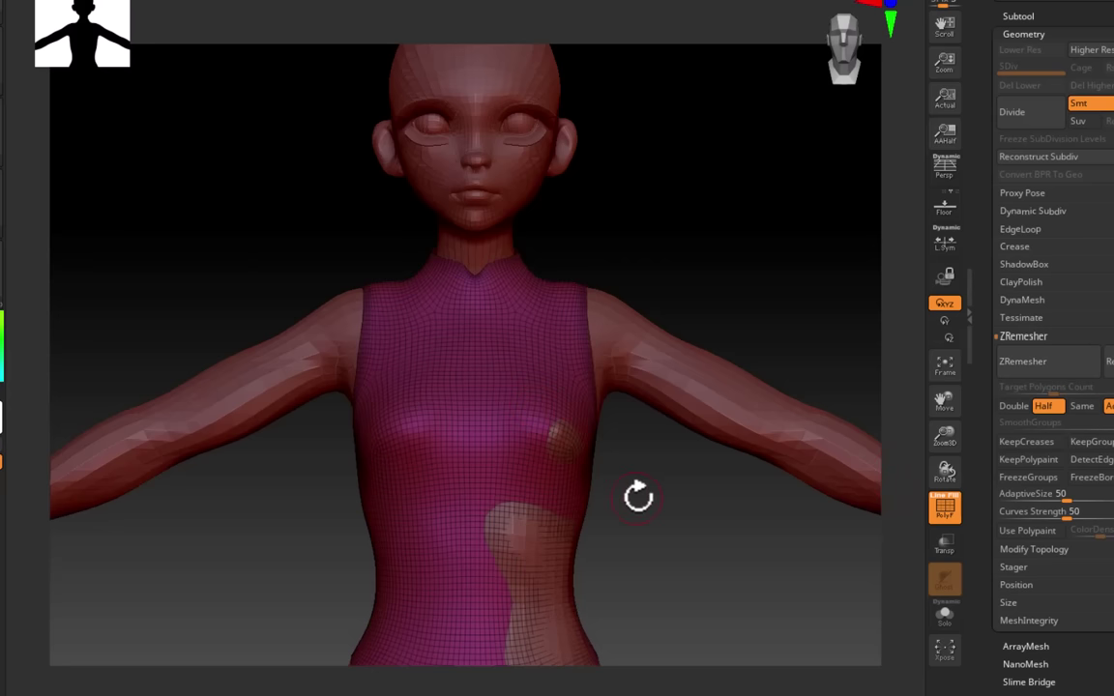
{"action": "mouse_move", "coordinate": [639, 497]}
{"action": "left_mouse_down"}
{"action": "mouse_move", "coordinate": [577, 505]}
{"action": "mouse_move", "coordinate": [637, 499]}
{"action": "left_mouse_up"}
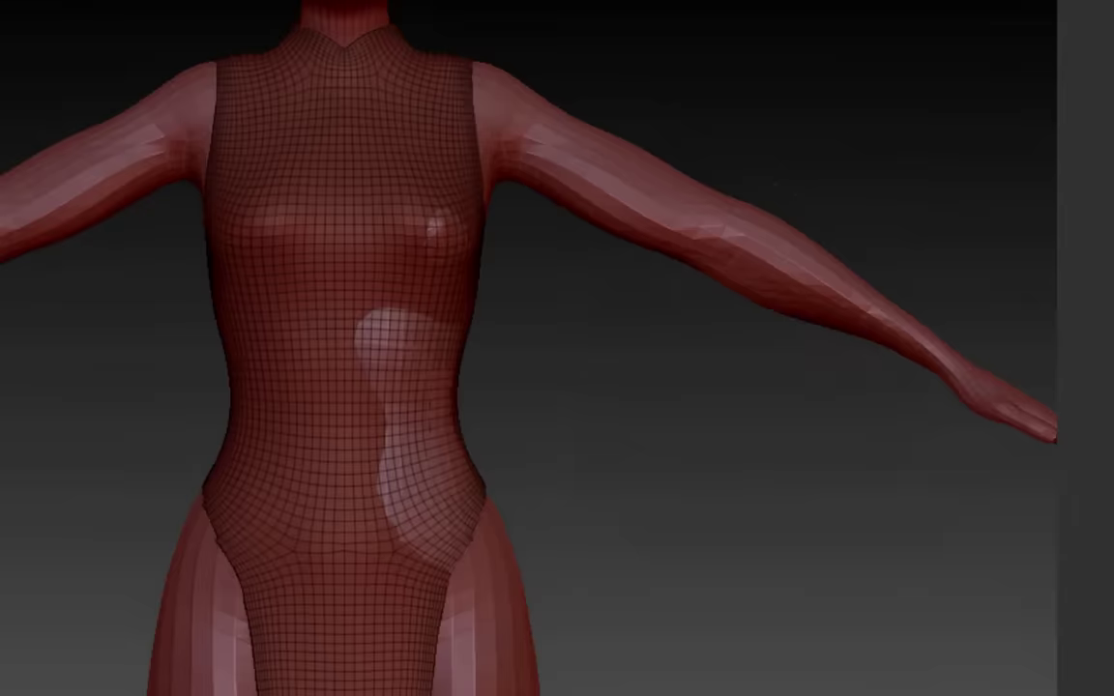
{"action": "left_click_drag", "start_coordinate": [682, 530], "coordinate": [512, 529]}
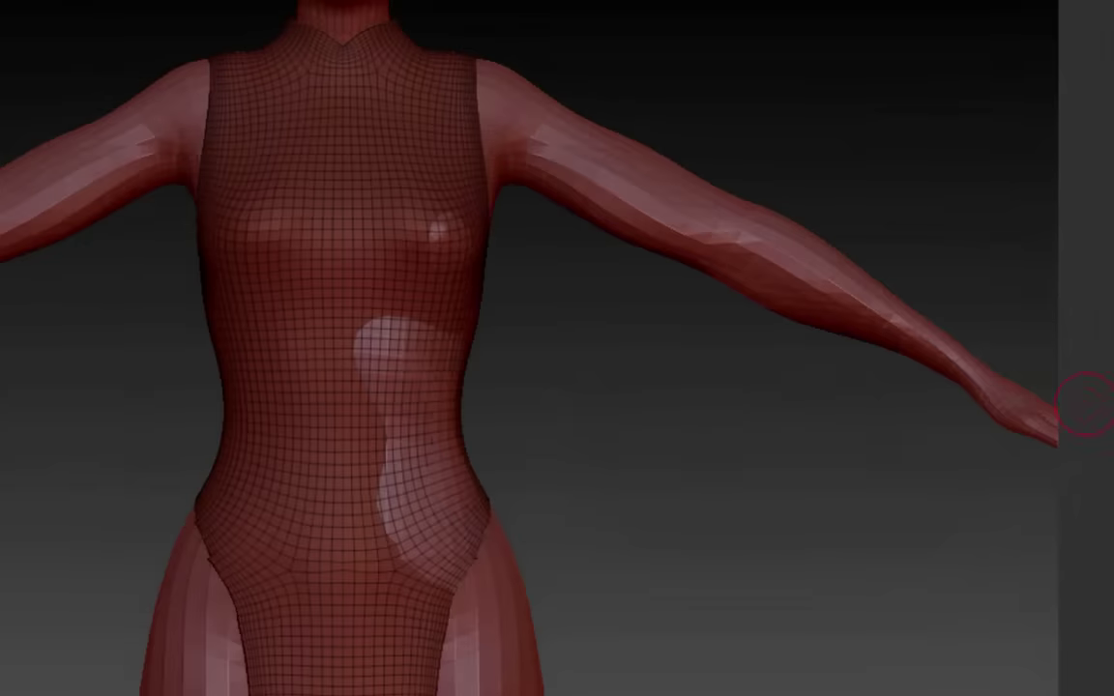
{"action": "left_click_drag", "start_coordinate": [792, 530], "coordinate": [657, 527]}
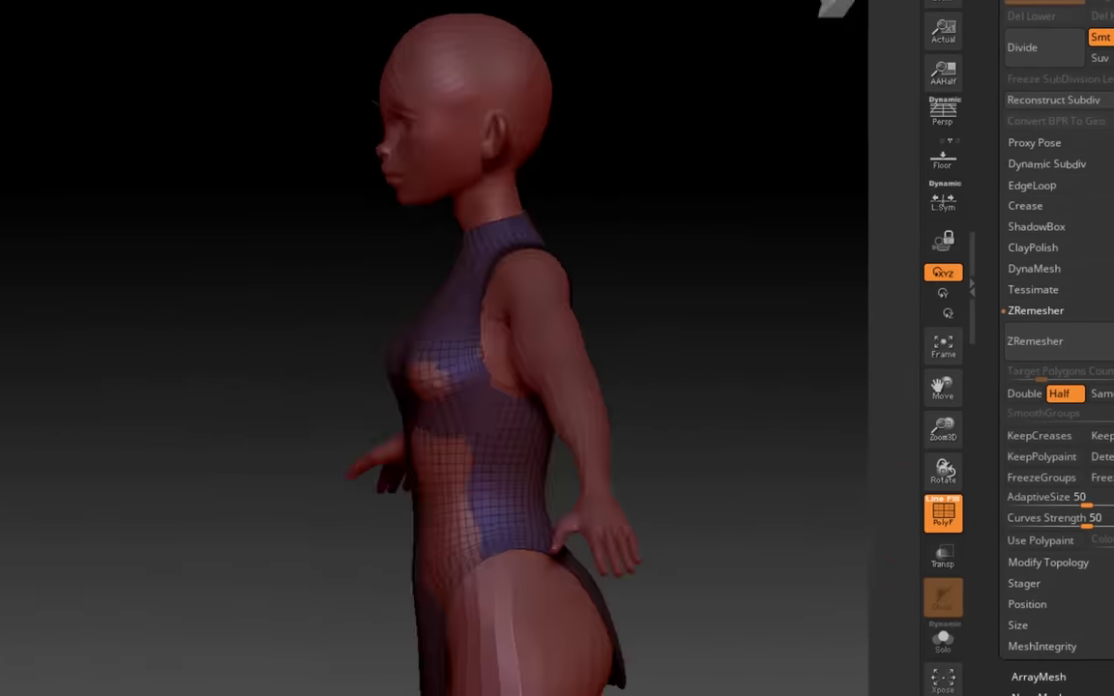
{"action": "left_click_drag", "start_coordinate": [319, 503], "coordinate": [454, 532]}
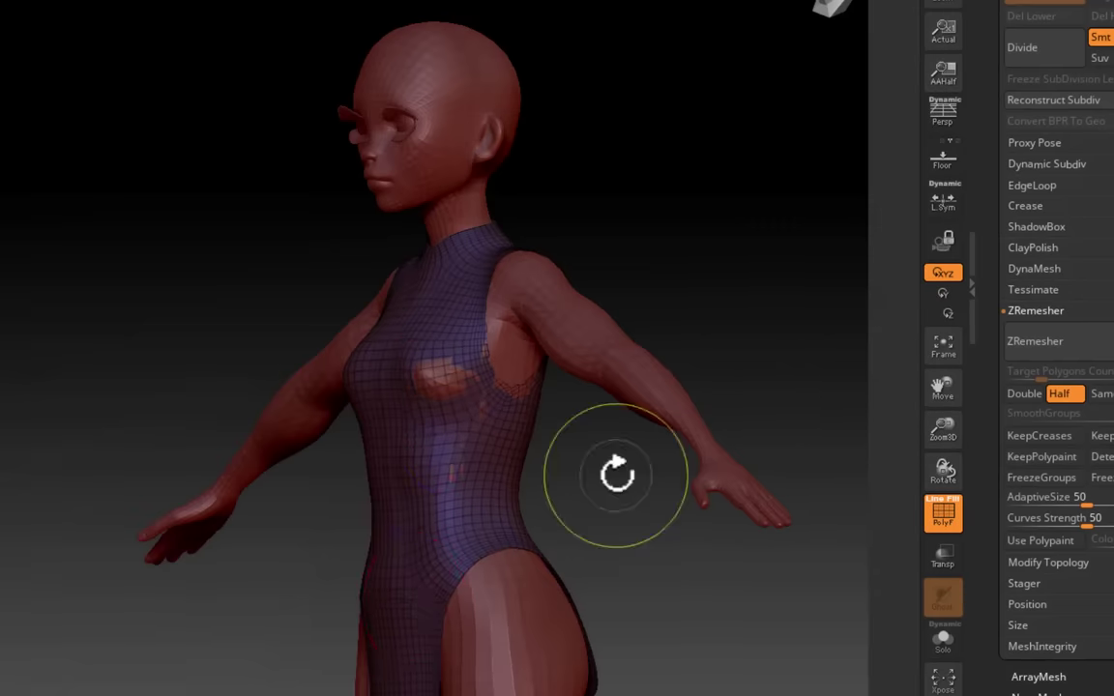
{"action": "left_click_drag", "start_coordinate": [676, 493], "coordinate": [602, 519]}
{"action": "left_click_drag", "start_coordinate": [155, 348], "coordinate": [286, 335], "text": "shift"}
{"action": "mouse_move", "coordinate": [942, 388]}
{"action": "left_mouse_down"}
{"action": "mouse_move", "coordinate": [955, 288]}
{"action": "mouse_move", "coordinate": [574, 460]}
{"action": "left_mouse_up"}
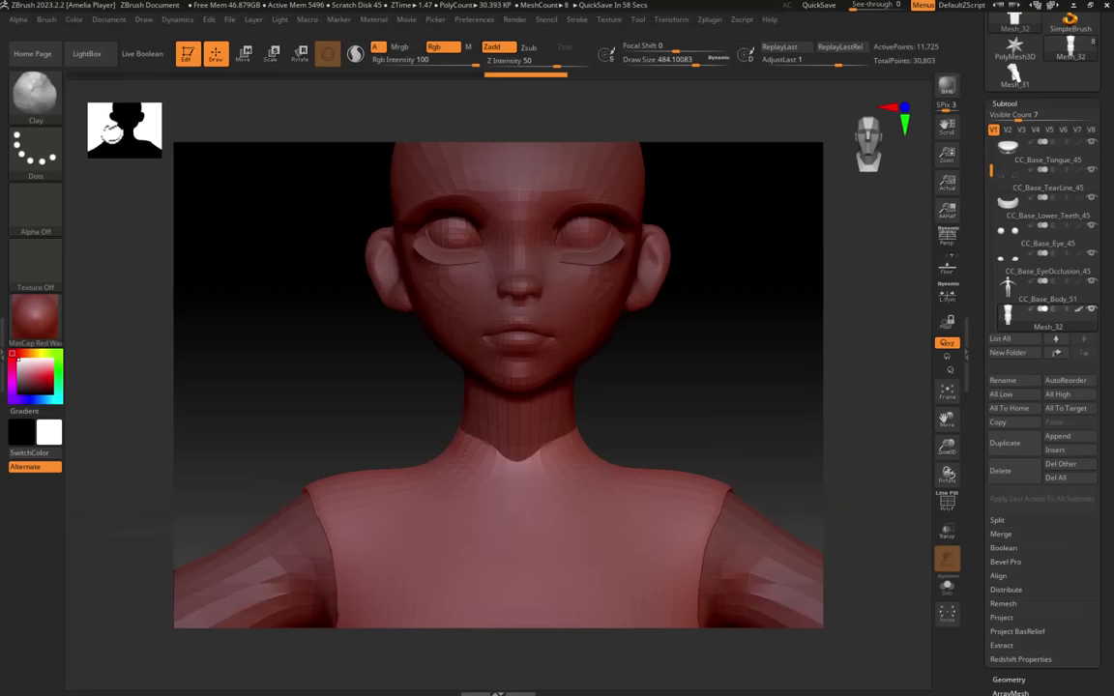
With the CurveTubeSnap brush at draw size 64, add tube trim around the collar and diagonally down across the chest to the side.
{"action": "left_click", "coordinate": [34, 92]}
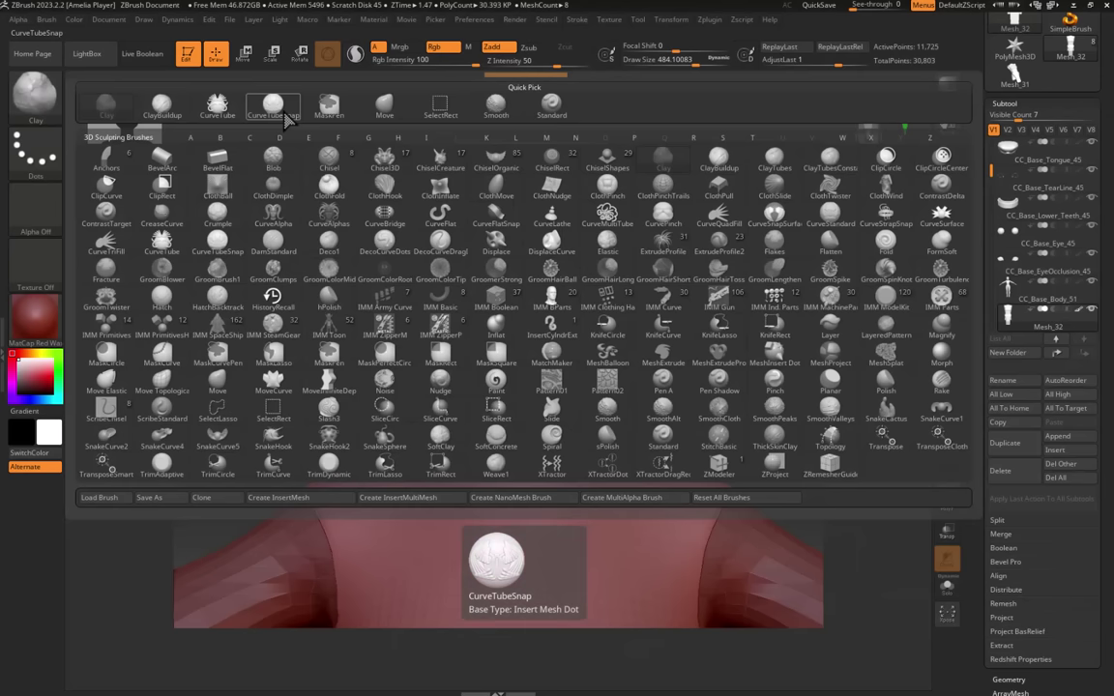
{"action": "left_click", "coordinate": [580, 232]}
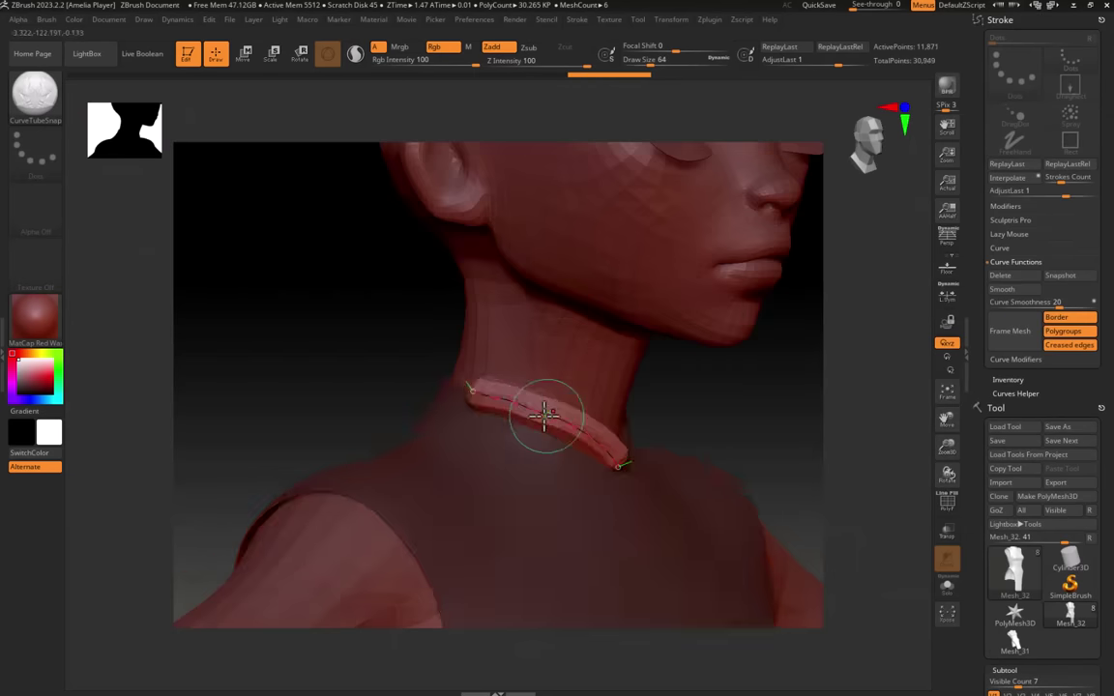
{"action": "mouse_move", "coordinate": [544, 416]}
{"action": "right_mouse_down"}
{"action": "mouse_move", "coordinate": [597, 397]}
{"action": "mouse_move", "coordinate": [548, 447]}
{"action": "mouse_move", "coordinate": [639, 427]}
{"action": "right_mouse_up"}
{"action": "mouse_move", "coordinate": [635, 317]}
{"action": "left_mouse_down"}
{"action": "mouse_move", "coordinate": [449, 492]}
{"action": "mouse_move", "coordinate": [435, 609]}
{"action": "left_mouse_up"}
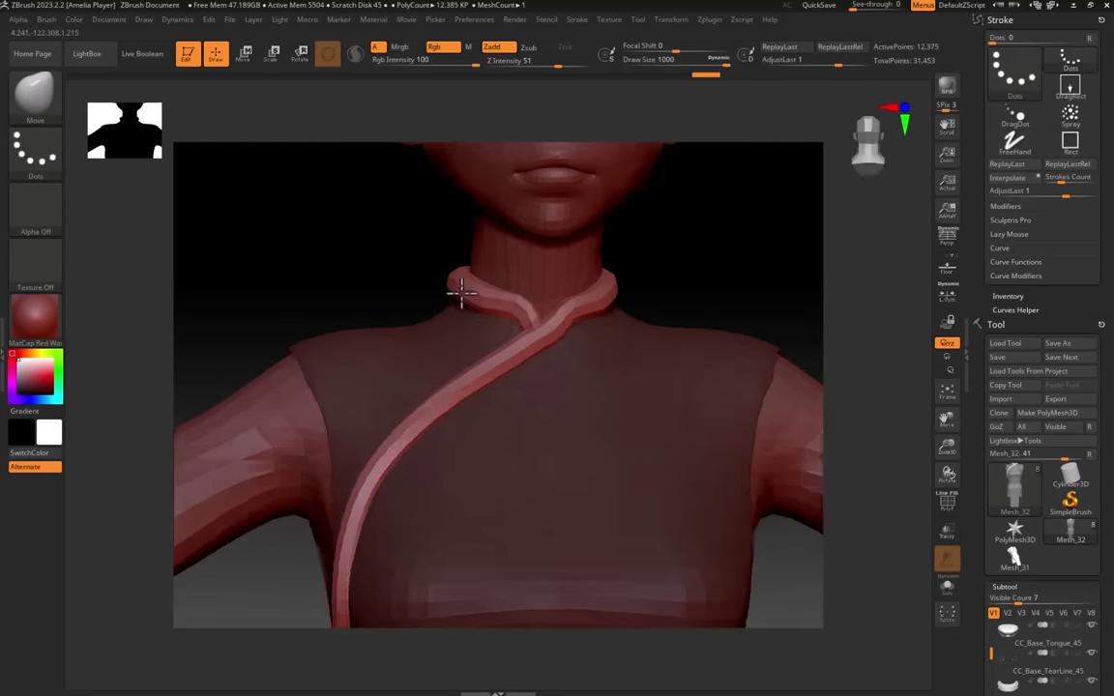
{"action": "right_click_drag", "start_coordinate": [580, 328], "coordinate": [448, 293]}
Append a Cylinder3D as a new subtool below the dress.
{"action": "left_click_drag", "start_coordinate": [1051, 523], "coordinate": [1051, 495]}
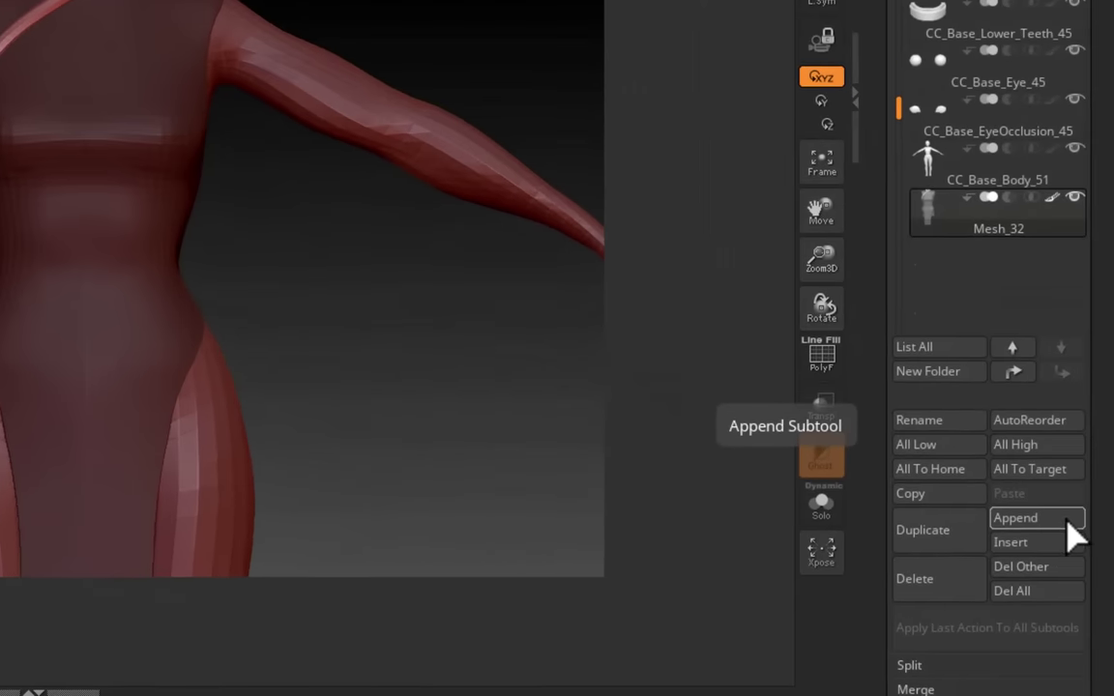
{"action": "scroll", "coordinate": [1071, 510], "scroll_direction": "down", "scroll_amount": 1}
{"action": "left_click", "coordinate": [1070, 487]}
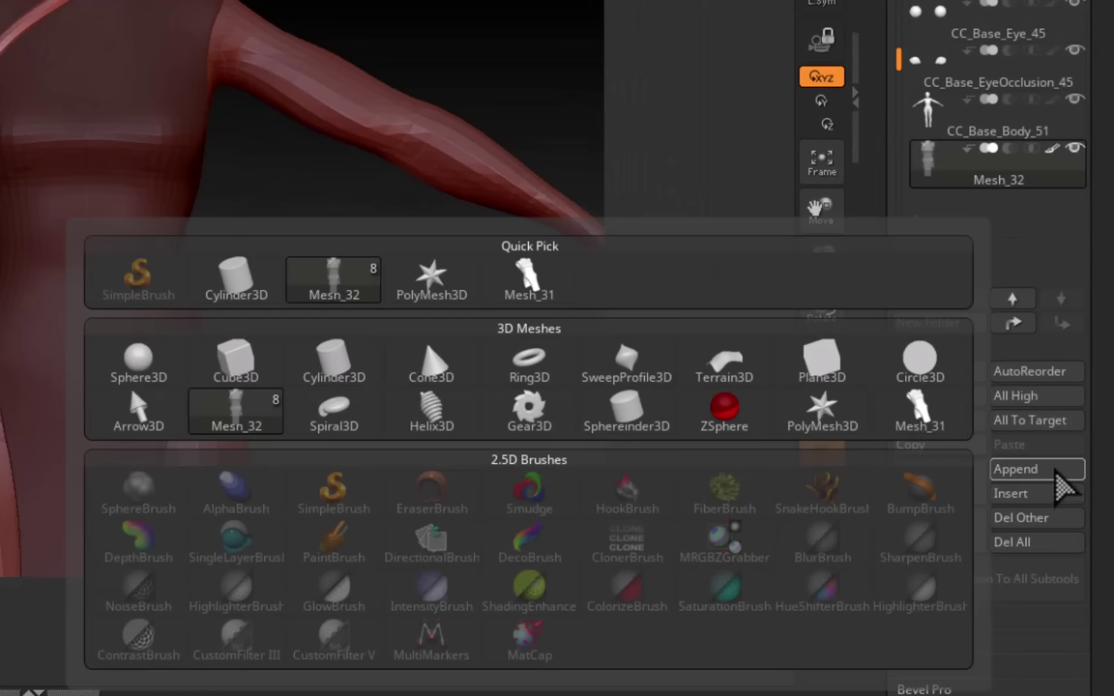
{"action": "left_click", "coordinate": [366, 374]}
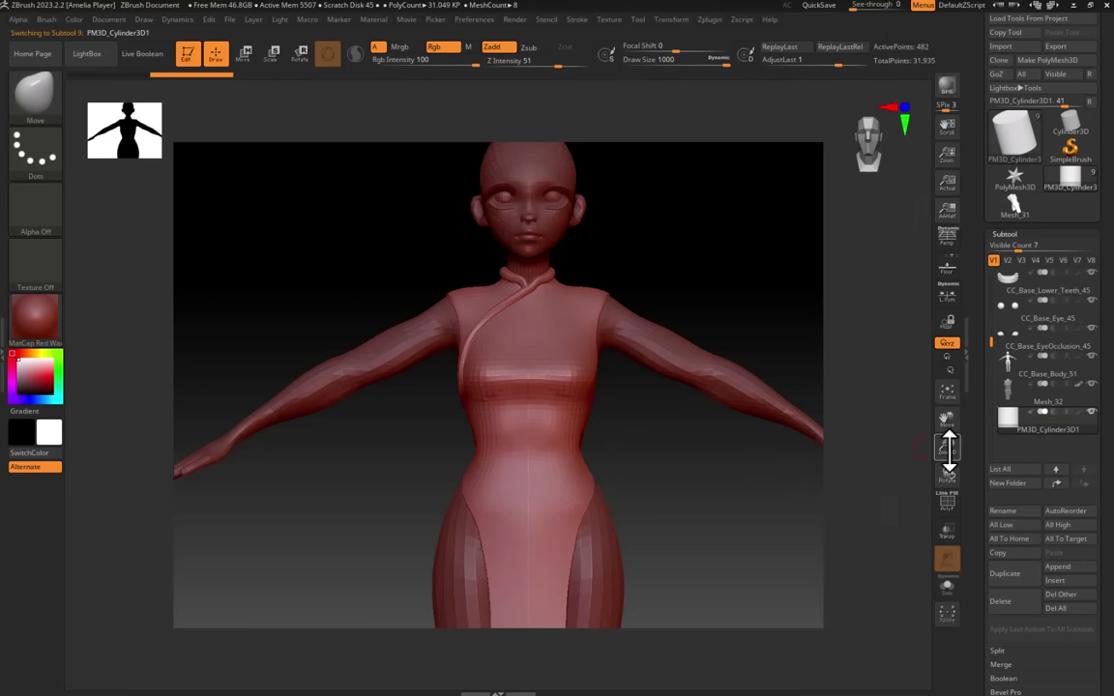
Enlarge the cylinder between the feet and raise it so it surrounds the waist and hips.
{"action": "left_click_drag", "start_coordinate": [948, 454], "coordinate": [961, 374]}
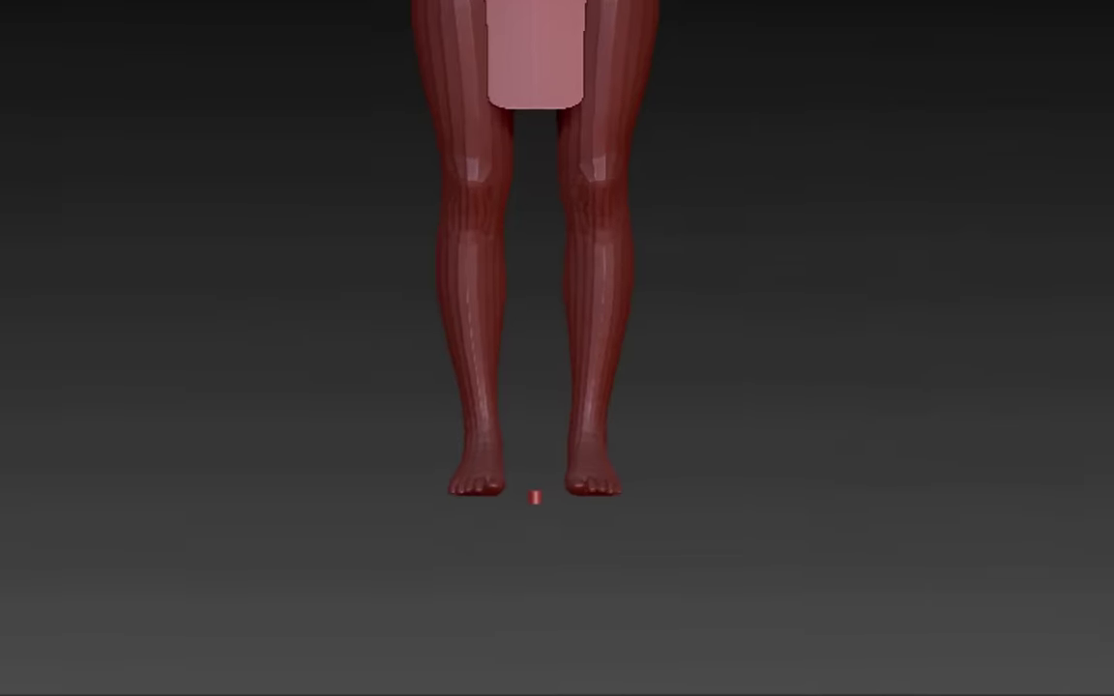
{"action": "key", "text": "w"}
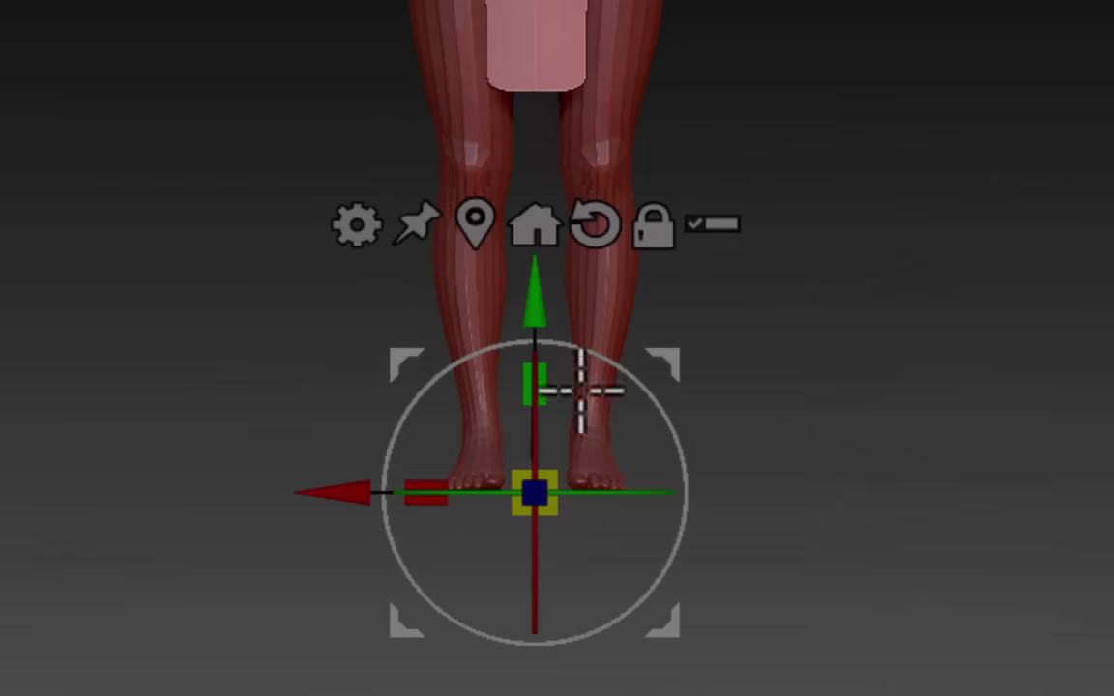
{"action": "left_click_drag", "start_coordinate": [553, 473], "coordinate": [741, 280]}
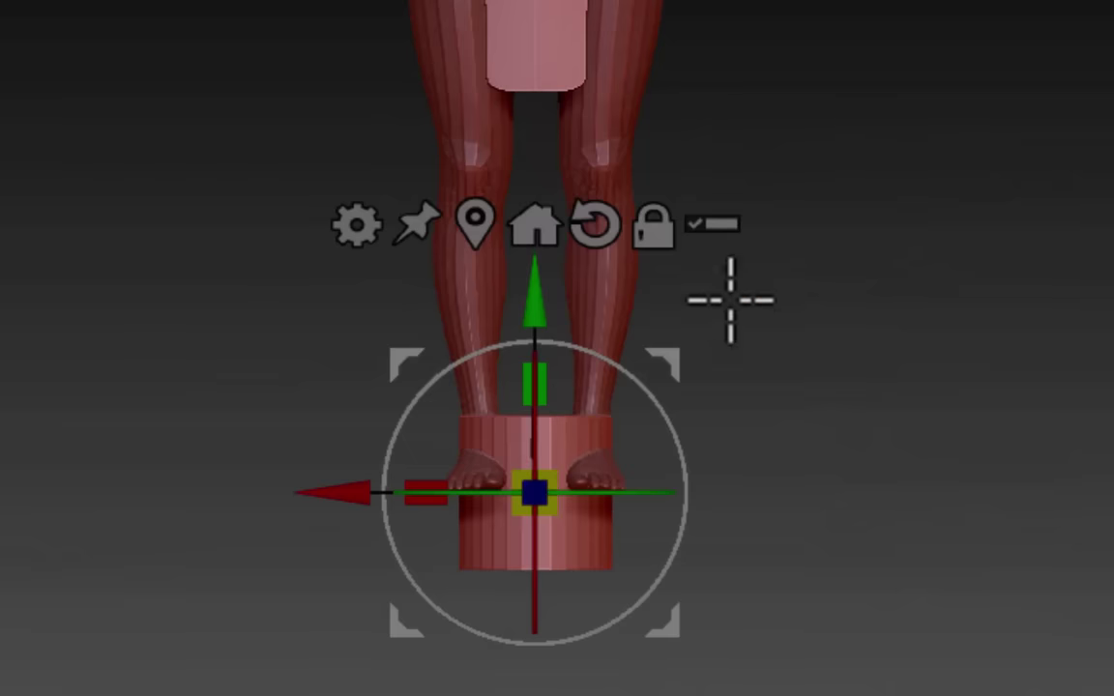
{"action": "left_click_drag", "start_coordinate": [535, 313], "coordinate": [570, 137]}
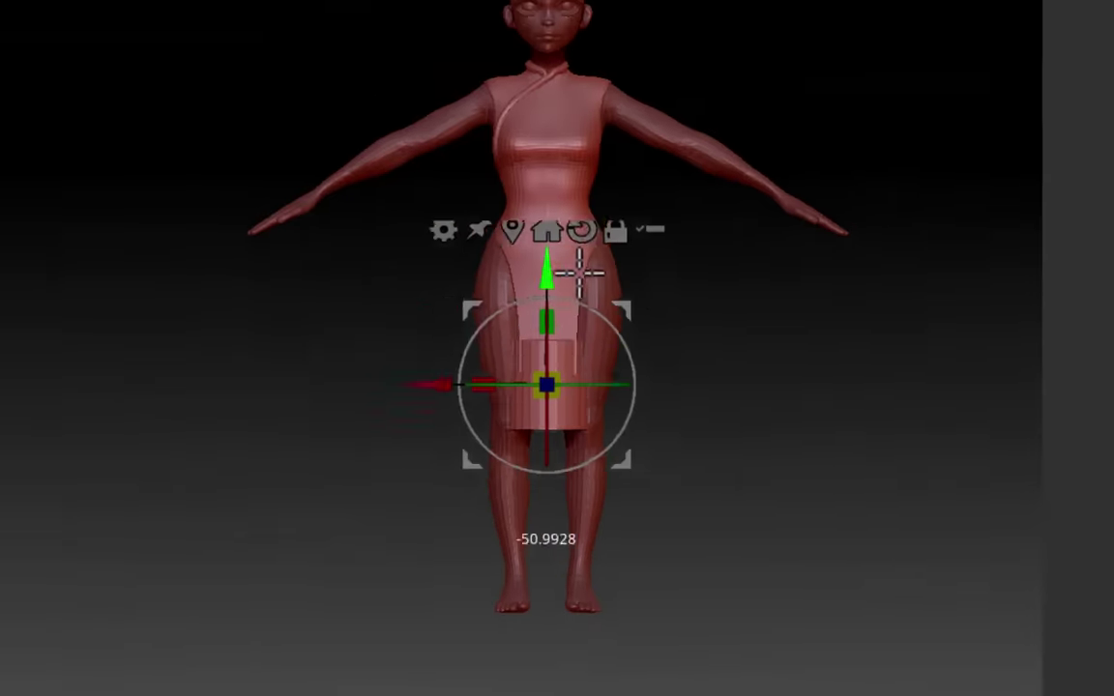
{"action": "left_click_drag", "start_coordinate": [553, 245], "coordinate": [591, 206]}
Display polyframe and transparency, and isolate a horizontal band of the cylinder around the waist with a SelectRect selection.
{"action": "left_click", "coordinate": [947, 504]}
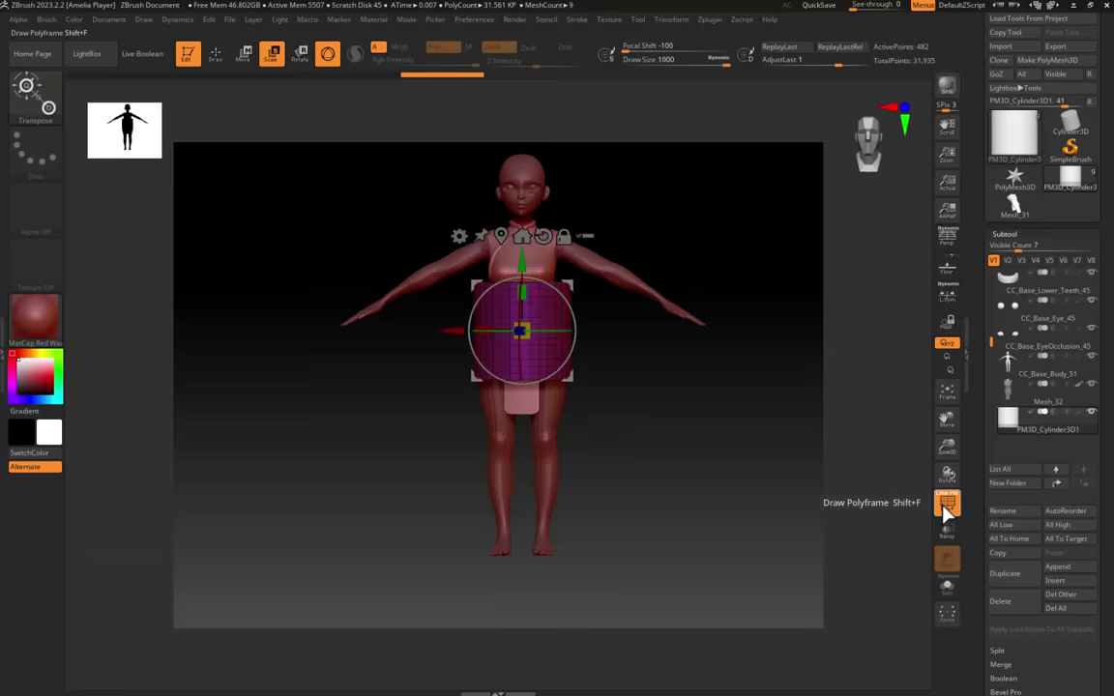
{"action": "left_click_drag", "start_coordinate": [949, 453], "coordinate": [957, 472]}
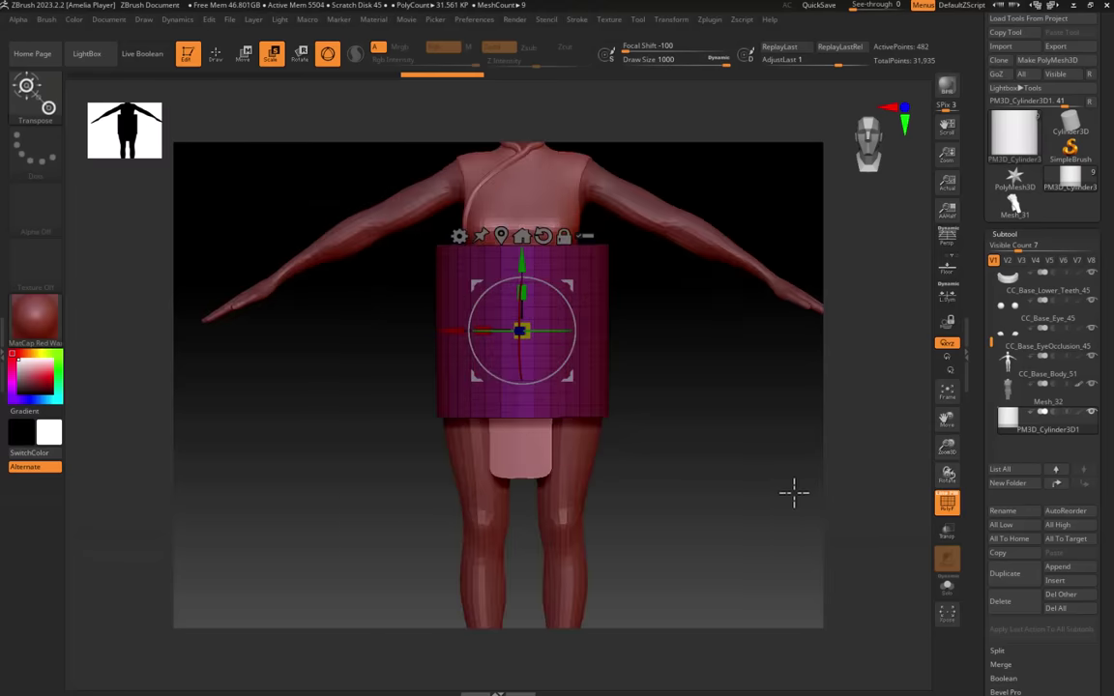
{"action": "key", "text": "q"}
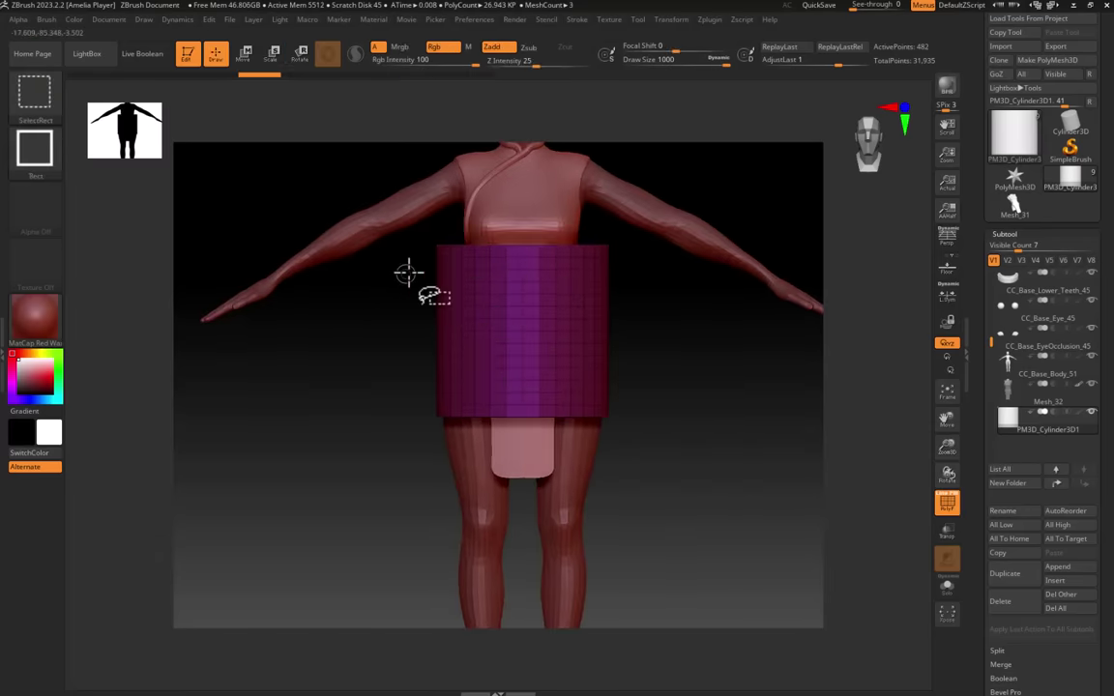
{"action": "left_click", "coordinate": [946, 532]}
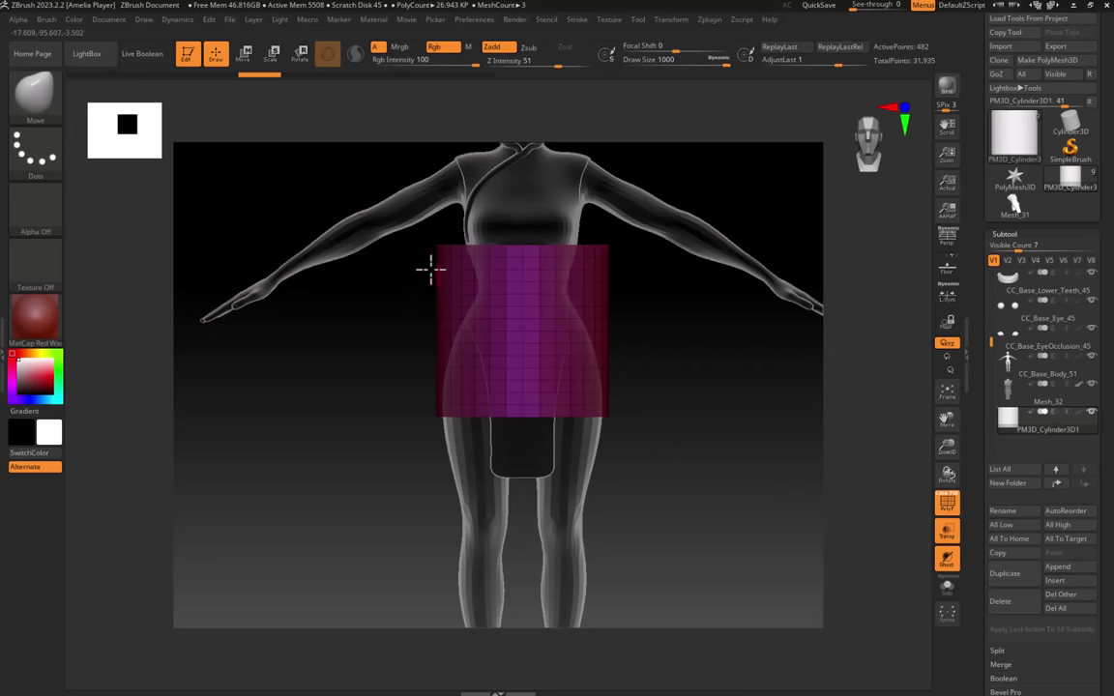
{"action": "key", "text": "ctrl+shift"}
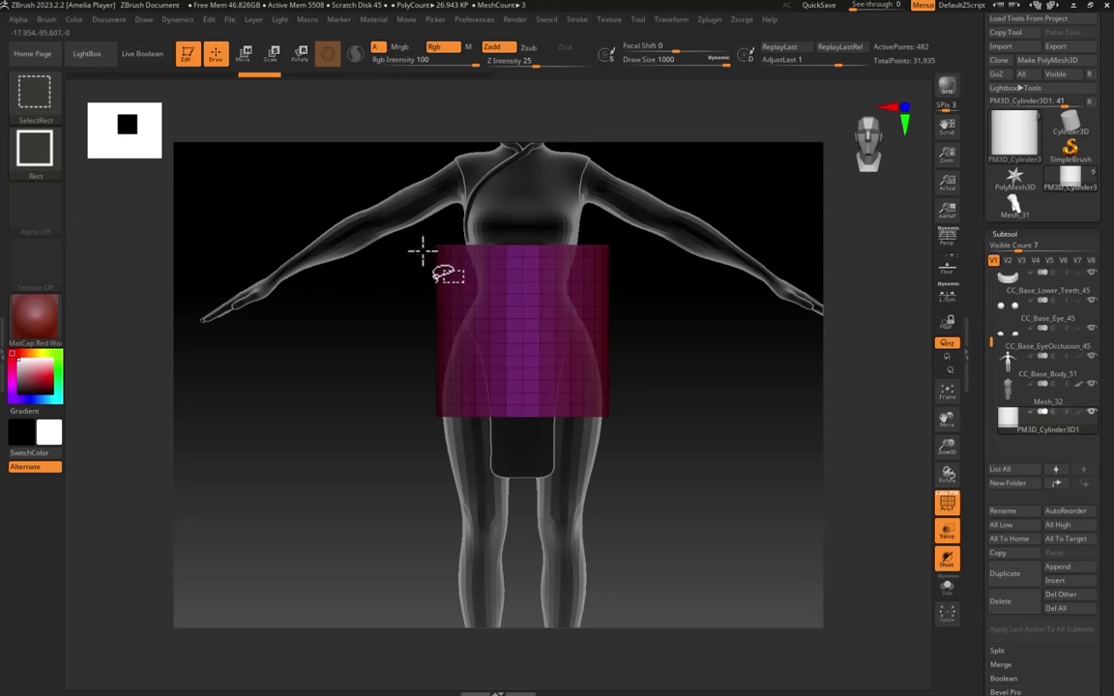
{"action": "left_click_drag", "start_coordinate": [423, 250], "coordinate": [669, 303], "text": "ctrl+shift"}
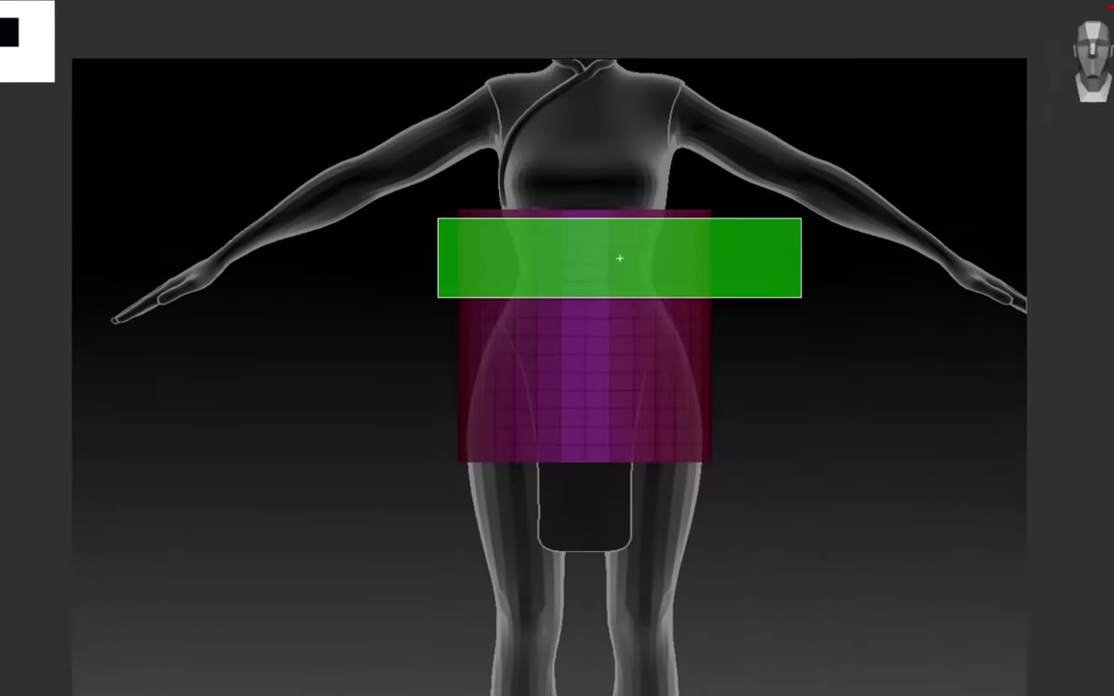
{"action": "left_click_drag", "start_coordinate": [801, 297], "coordinate": [802, 297], "text": "ctrl+shift"}
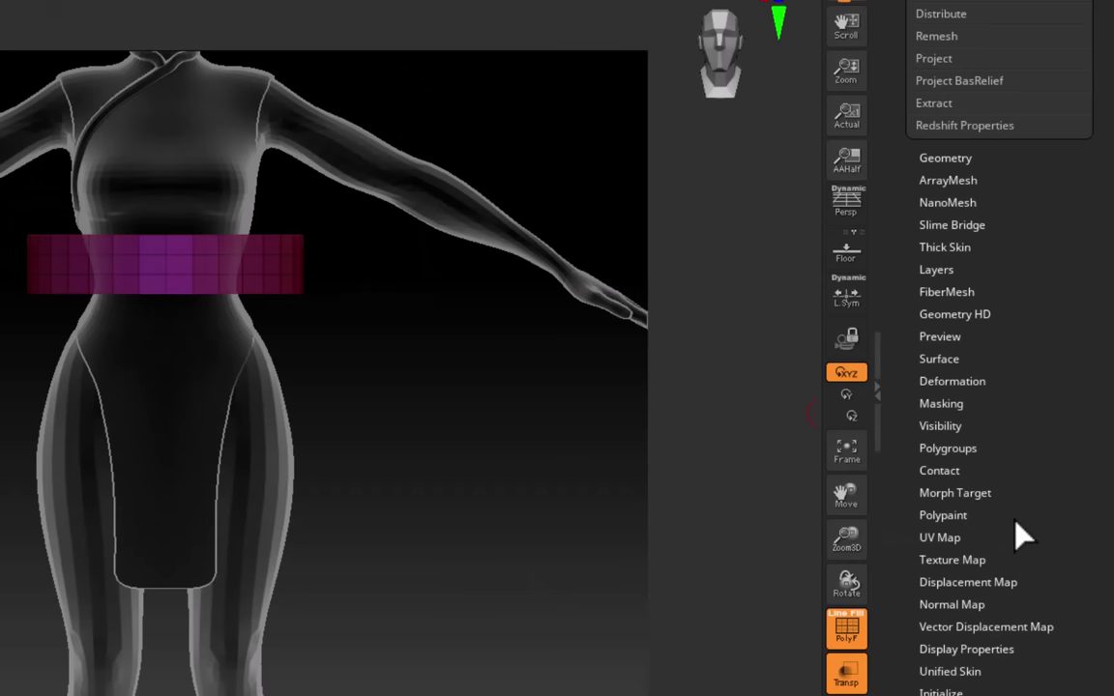
Make the waist band display double-sided and delete the cylinder's hidden geometry.
{"action": "left_click", "coordinate": [996, 647]}
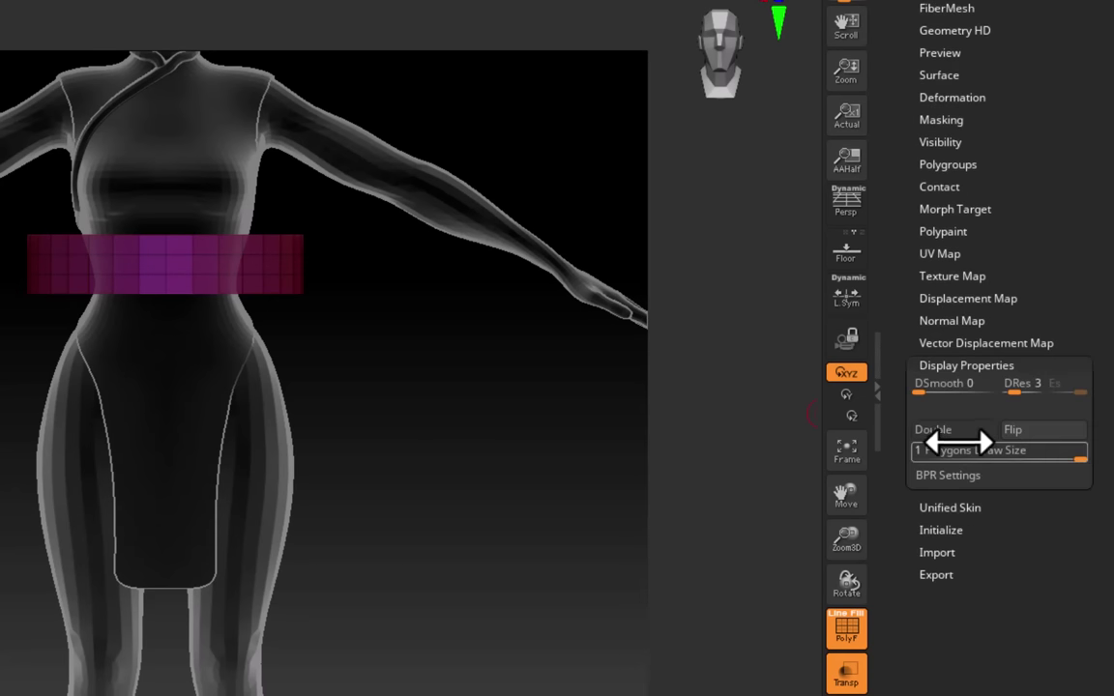
{"action": "left_click_drag", "start_coordinate": [394, 307], "coordinate": [440, 335]}
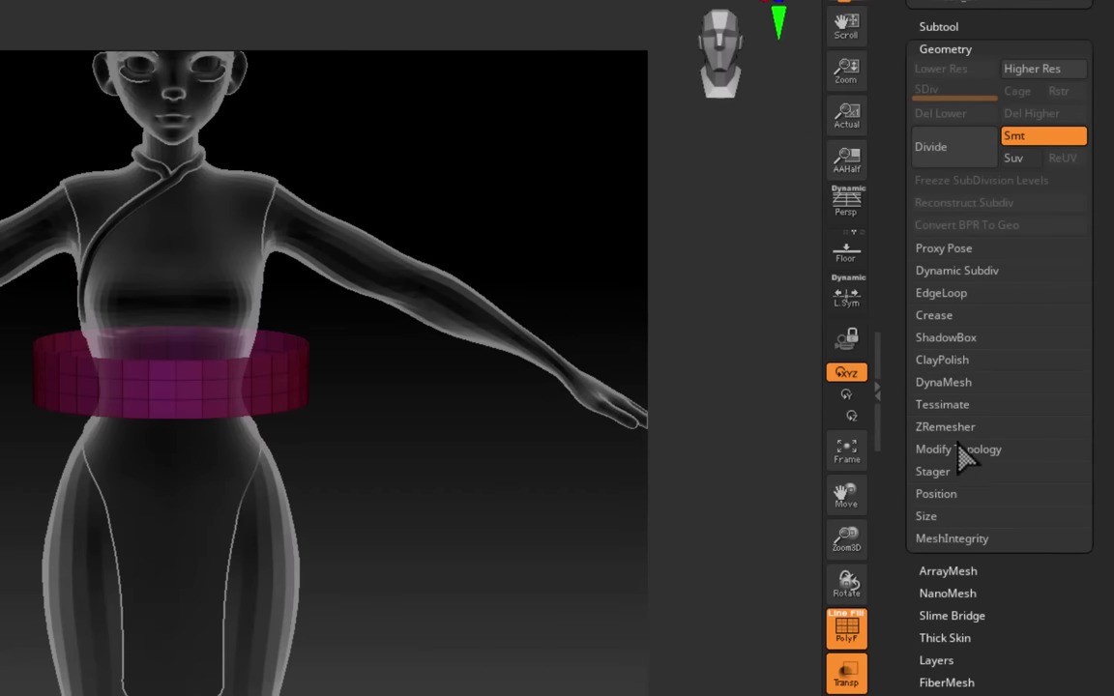
{"action": "left_click", "coordinate": [959, 449]}
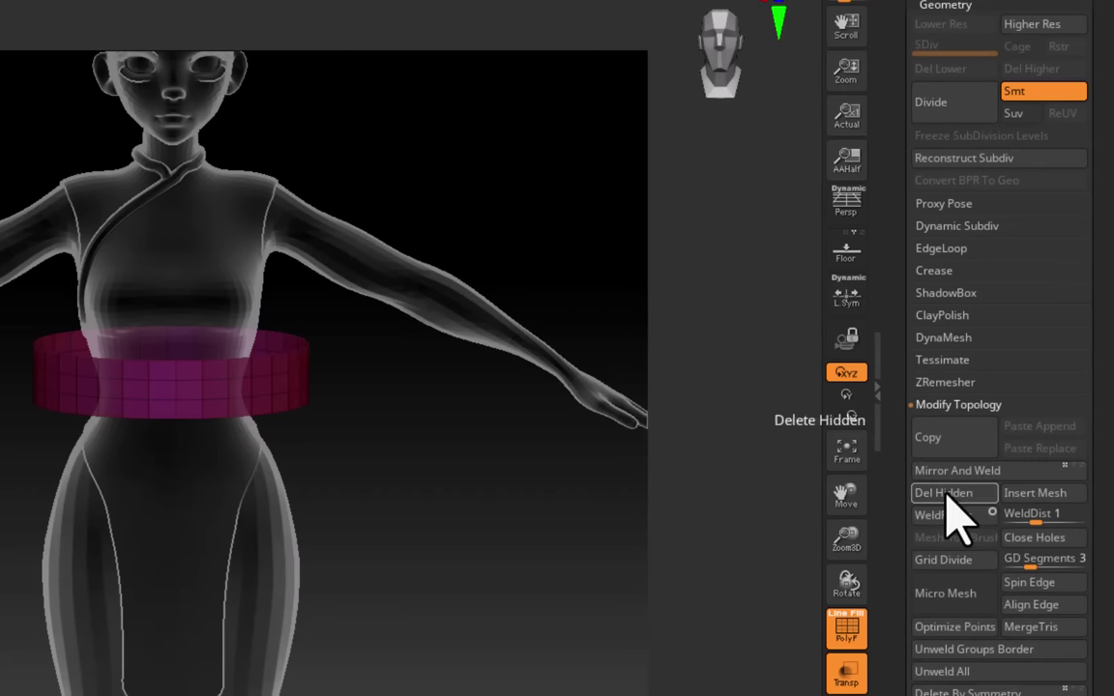
{"action": "mouse_move", "coordinate": [530, 540]}
{"action": "left_mouse_down"}
{"action": "mouse_move", "coordinate": [500, 566]}
{"action": "mouse_move", "coordinate": [523, 531]}
{"action": "left_mouse_up"}
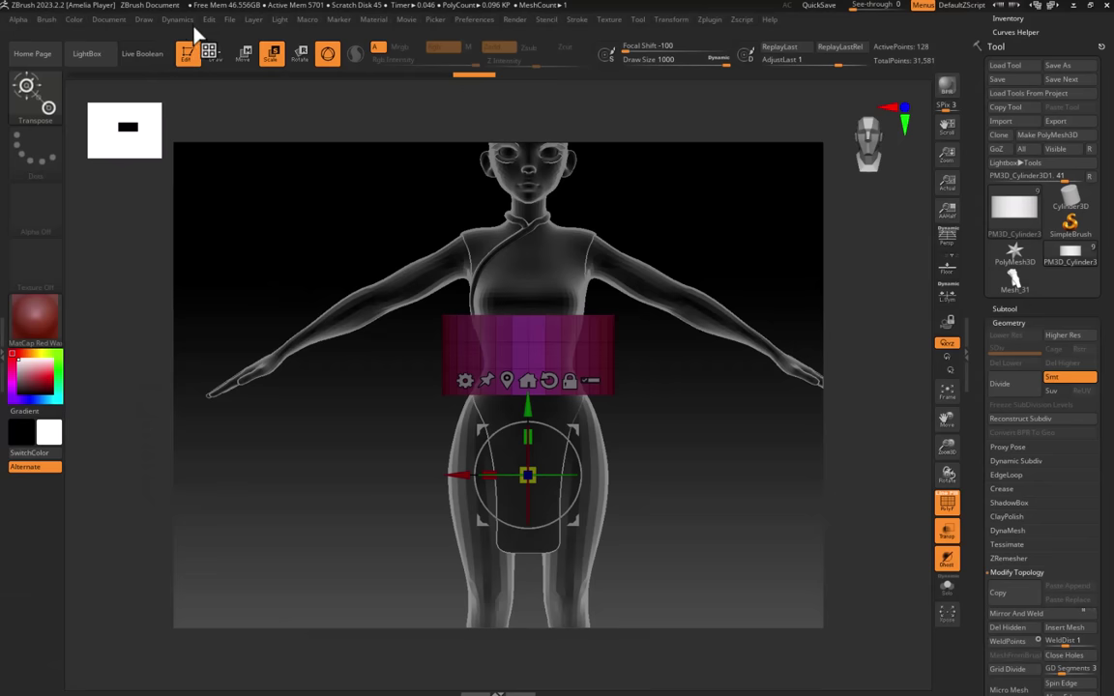
Dock the Dynamics palette in the side tray and run the cloth simulation with Contract and CollisionVolume to tighten the band around the waist.
{"action": "left_click", "coordinate": [194, 27]}
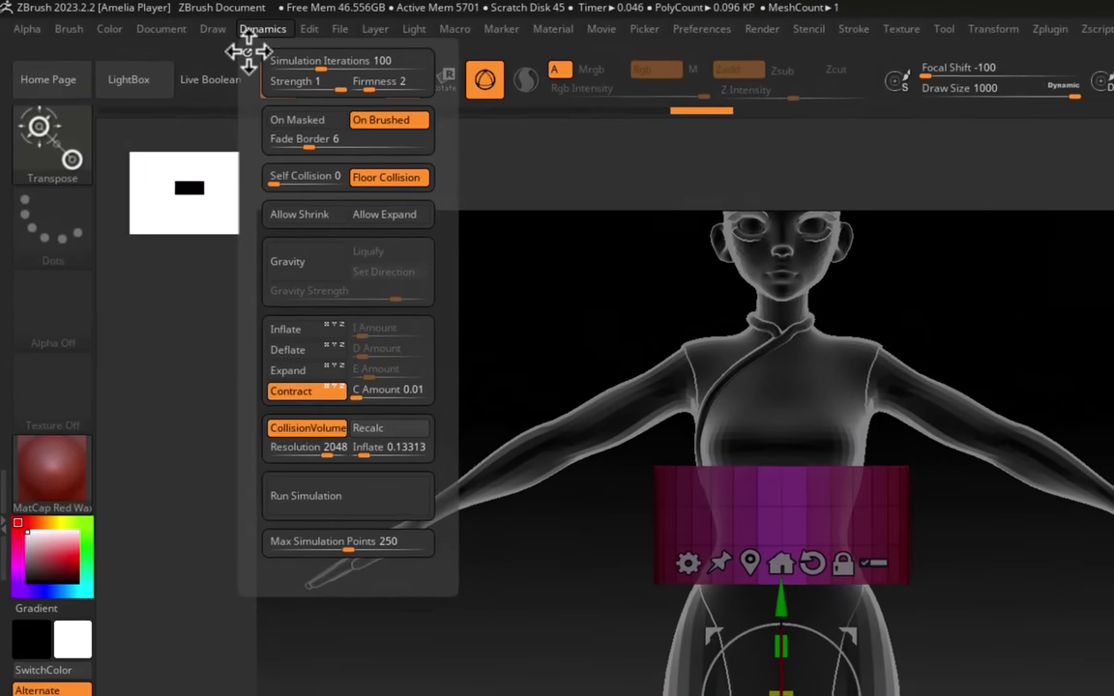
{"action": "left_click_drag", "start_coordinate": [233, 49], "coordinate": [1014, 80]}
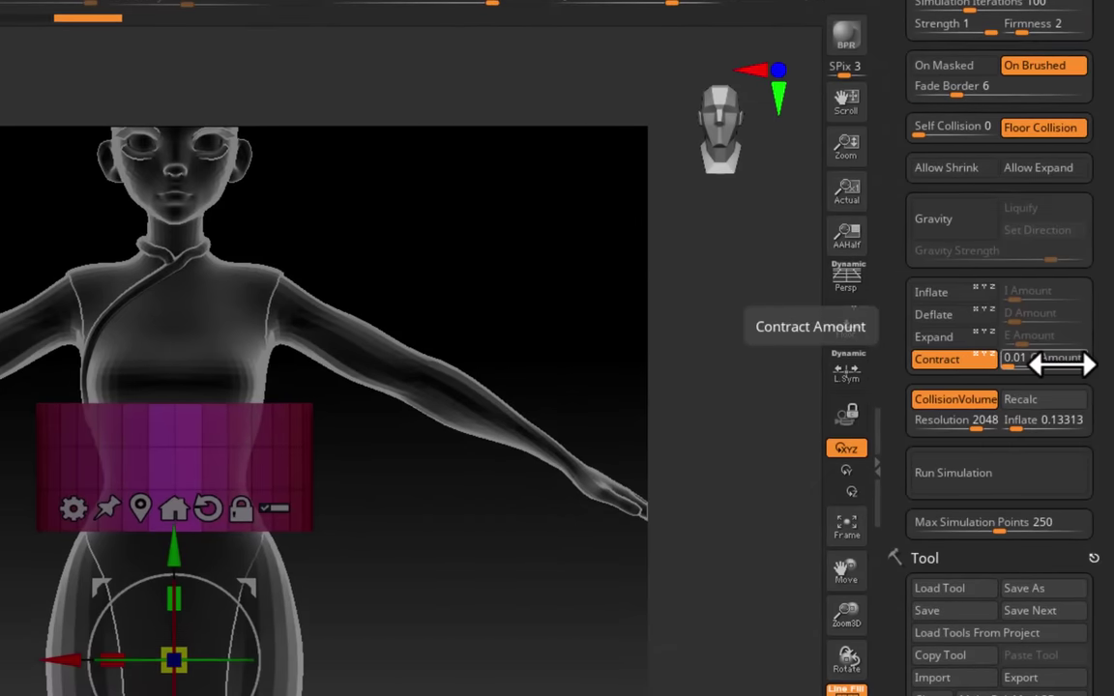
{"action": "left_click", "coordinate": [993, 477]}
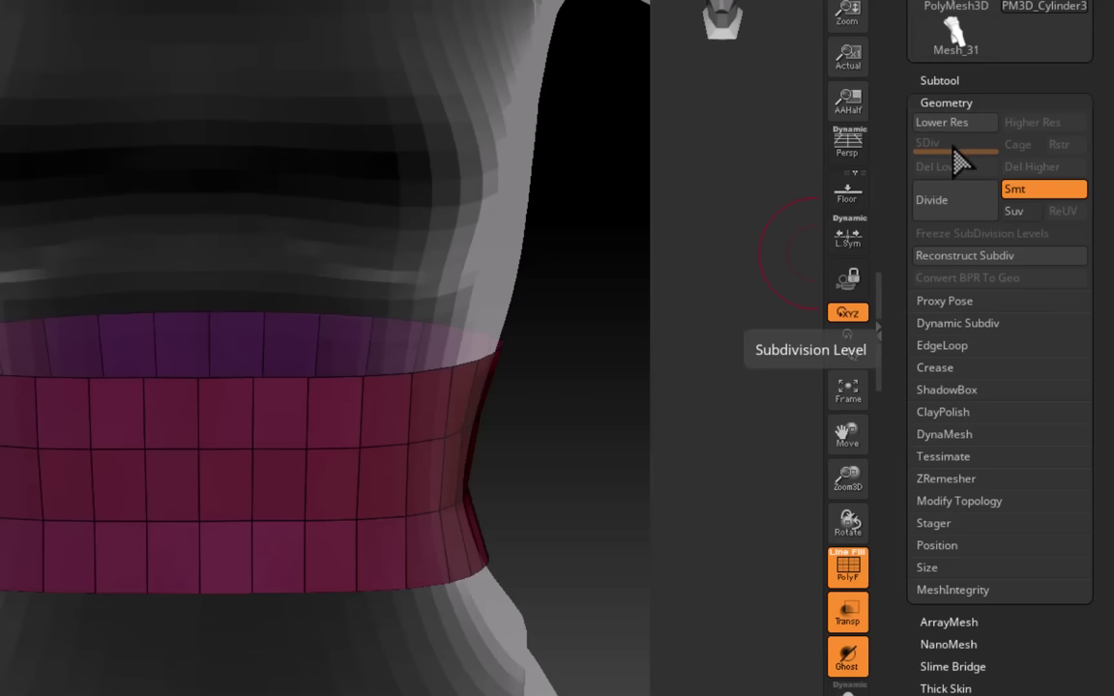
Increase the waist band's Dynamic Subdiv thickness and apply it to the mesh.
{"action": "left_click", "coordinate": [966, 325]}
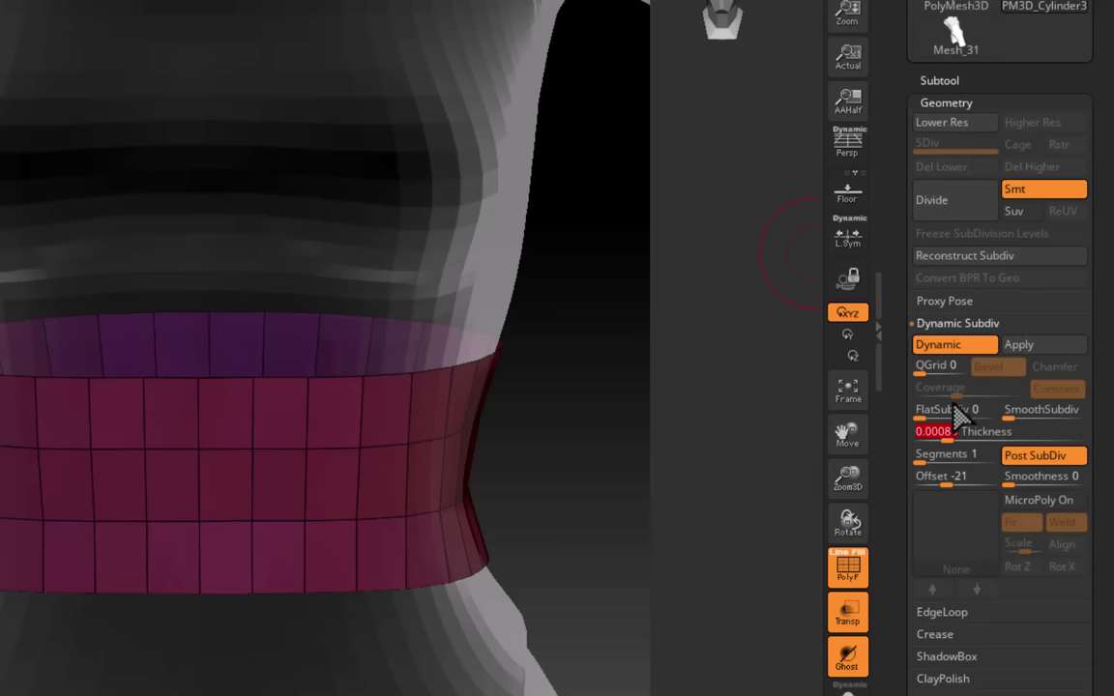
{"action": "left_click_drag", "start_coordinate": [949, 441], "coordinate": [986, 437]}
{"action": "left_click", "coordinate": [1040, 346]}
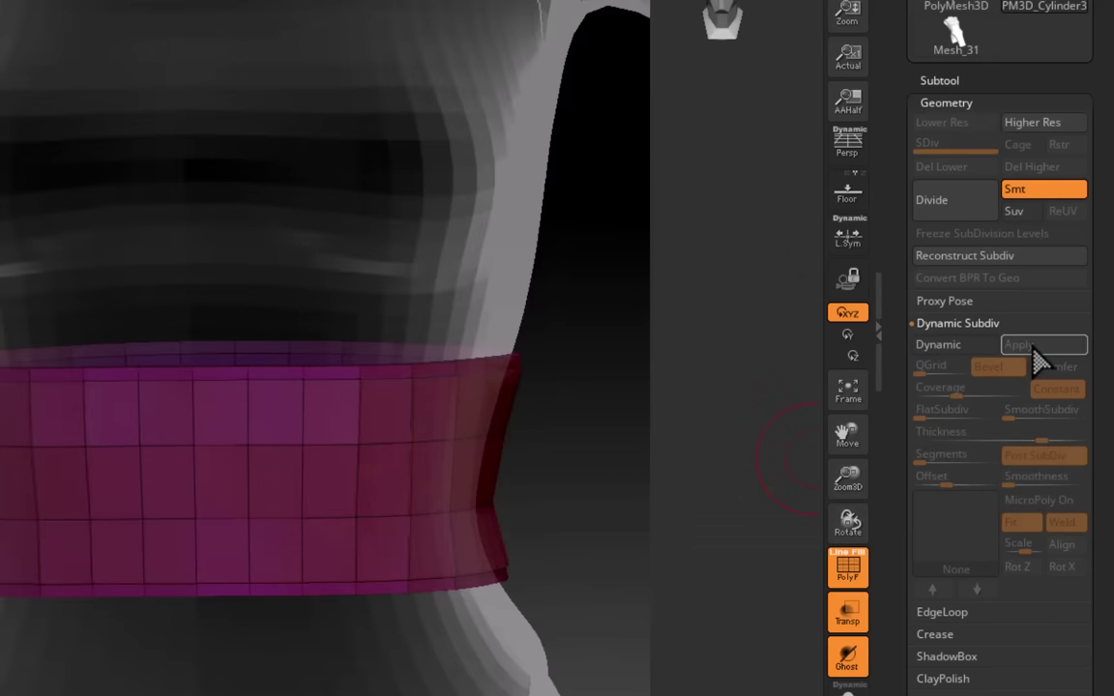
Undo applying Dynamic Subdiv to the waist band and set its SmoothSubdiv level to 1.
{"action": "left_click_drag", "start_coordinate": [855, 480], "coordinate": [862, 324]}
{"action": "key", "text": "ctrl+z"}
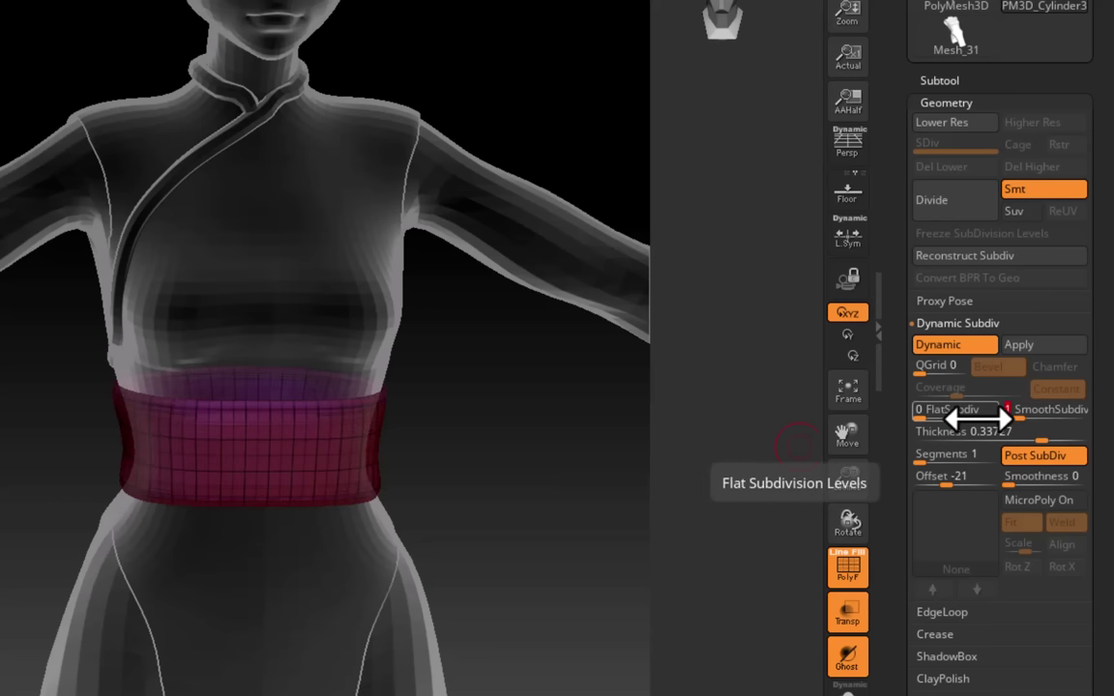
{"action": "left_click_drag", "start_coordinate": [492, 467], "coordinate": [480, 435]}
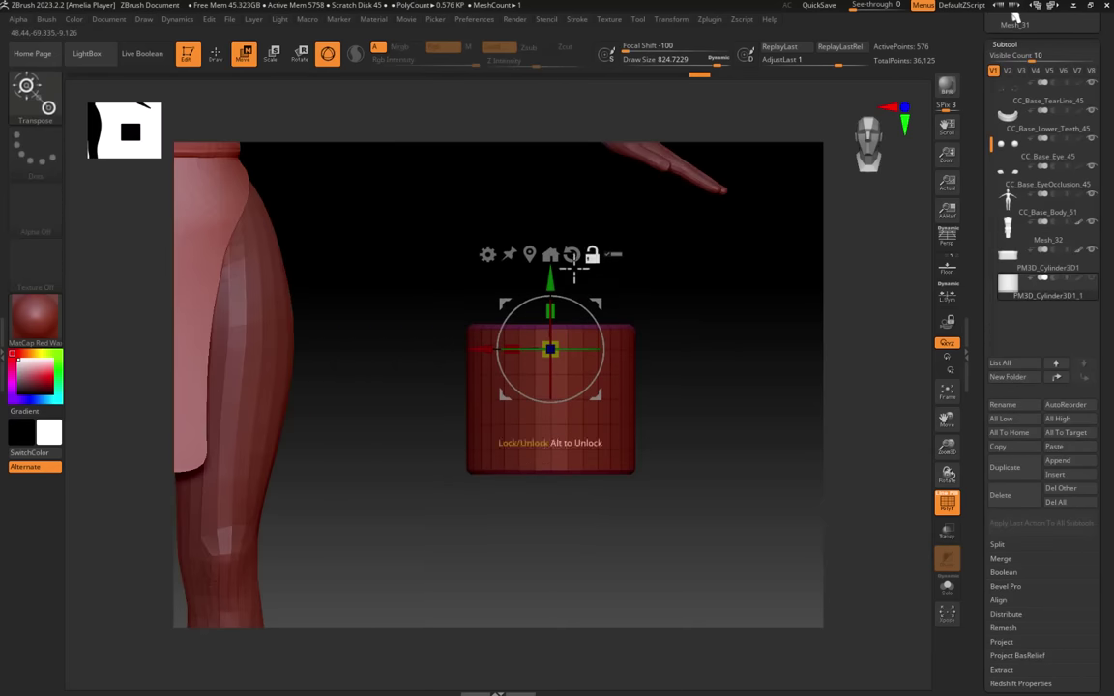
Move the transform gizmo's pivot to the centre of the separate bracelet cylinder and lock it there.
{"action": "mouse_move", "coordinate": [690, 300]}
{"action": "left_mouse_down"}
{"action": "mouse_move", "coordinate": [686, 412]}
{"action": "mouse_move", "coordinate": [692, 308]}
{"action": "left_mouse_up"}
{"action": "left_click_drag", "start_coordinate": [549, 327], "coordinate": [549, 292]}
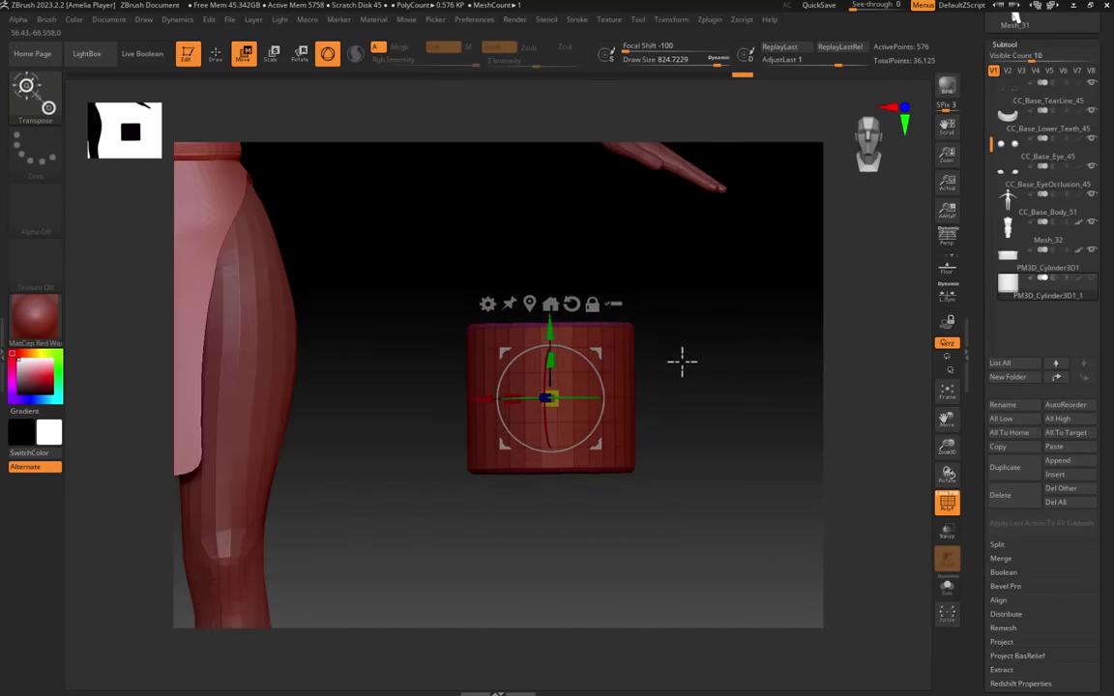
{"action": "left_click_drag", "start_coordinate": [681, 361], "coordinate": [473, 249]}
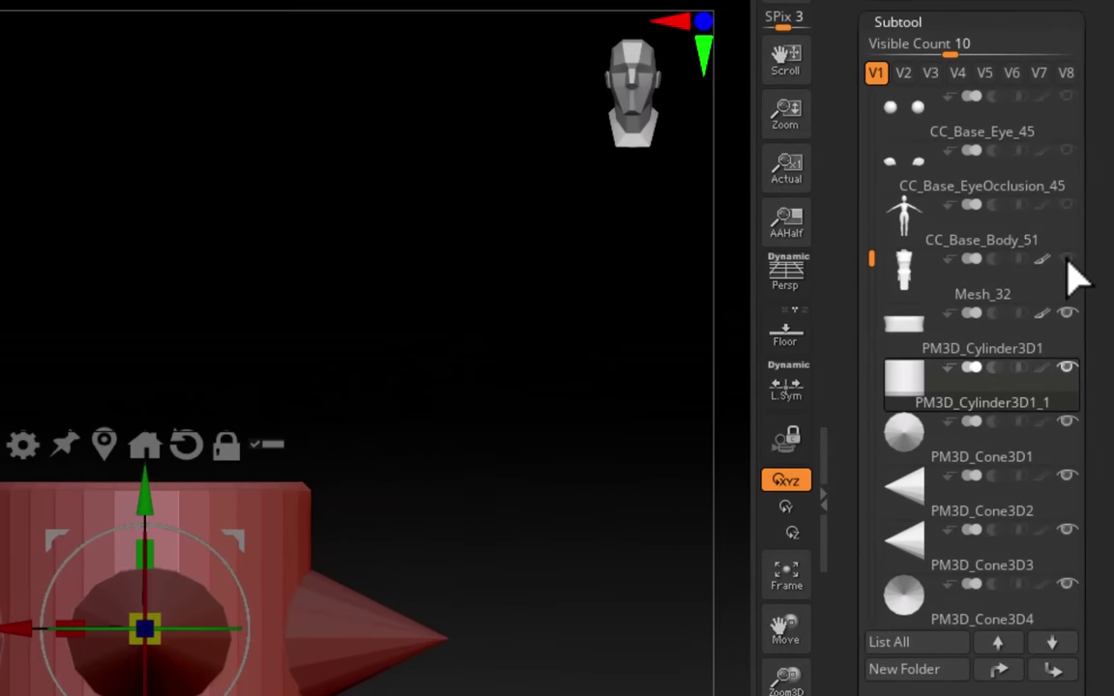
Merge the four cone spikes into the bracelet cylinder subtool with MergeDown, accepting that it cannot be undone.
{"action": "scroll", "coordinate": [1064, 530], "scroll_direction": "down", "scroll_amount": 2}
{"action": "left_click", "coordinate": [923, 503]}
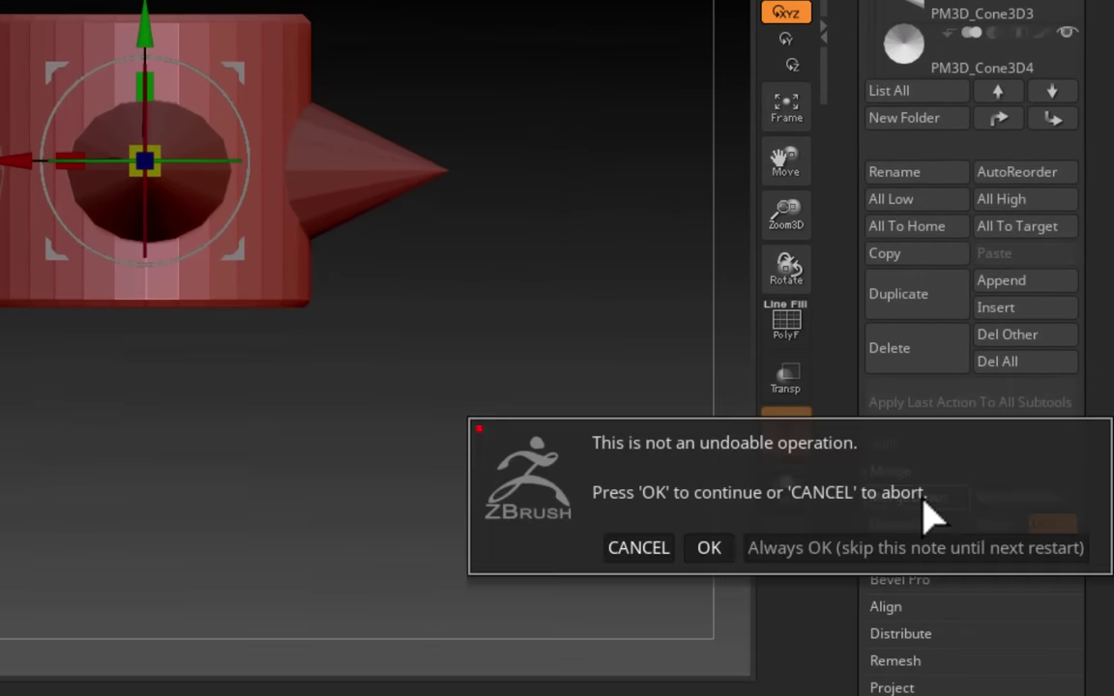
{"action": "left_click", "coordinate": [717, 547]}
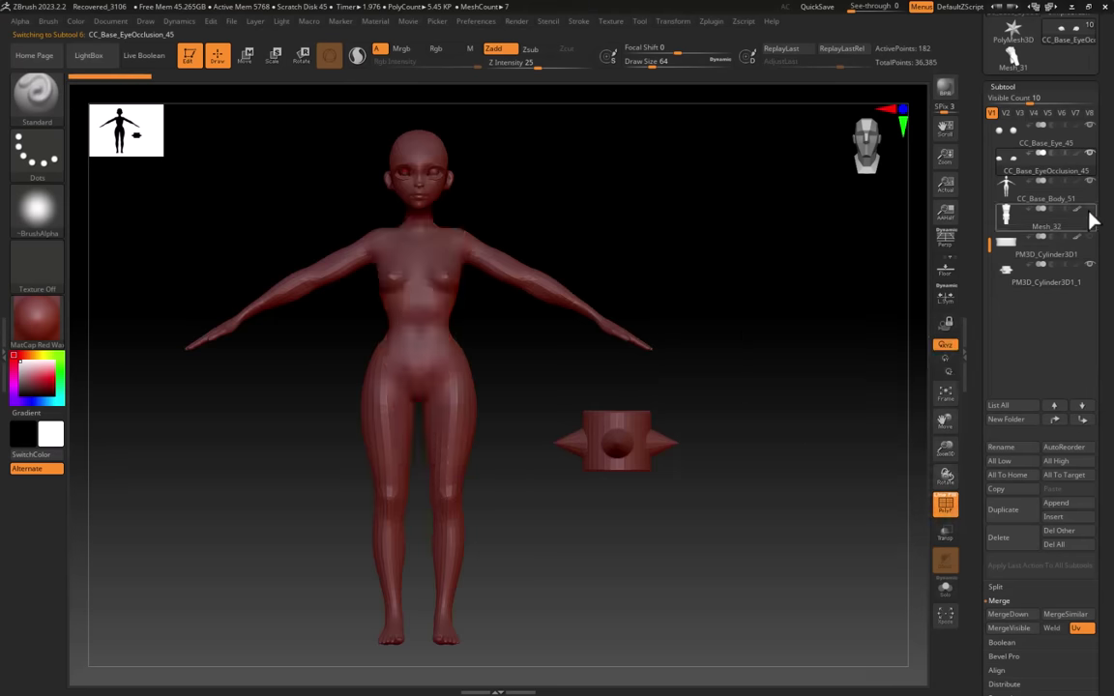
Rotate and move the spiked bracelet so that it wraps around the character's wrist in line with the forearm.
{"action": "left_click", "coordinate": [301, 58]}
{"action": "left_click_drag", "start_coordinate": [577, 500], "coordinate": [628, 426]}
{"action": "left_click_drag", "start_coordinate": [601, 327], "coordinate": [510, 267]}
{"action": "right_click_drag", "start_coordinate": [658, 299], "coordinate": [535, 338]}
{"action": "left_click_drag", "start_coordinate": [534, 340], "coordinate": [545, 336]}
{"action": "right_click_drag", "start_coordinate": [638, 344], "coordinate": [802, 368]}
{"action": "right_click_drag", "start_coordinate": [803, 368], "coordinate": [945, 512], "text": "ctrl"}
{"action": "left_click_drag", "start_coordinate": [562, 362], "coordinate": [546, 357]}
{"action": "right_click_drag", "start_coordinate": [657, 299], "coordinate": [912, 424], "text": "ctrl"}
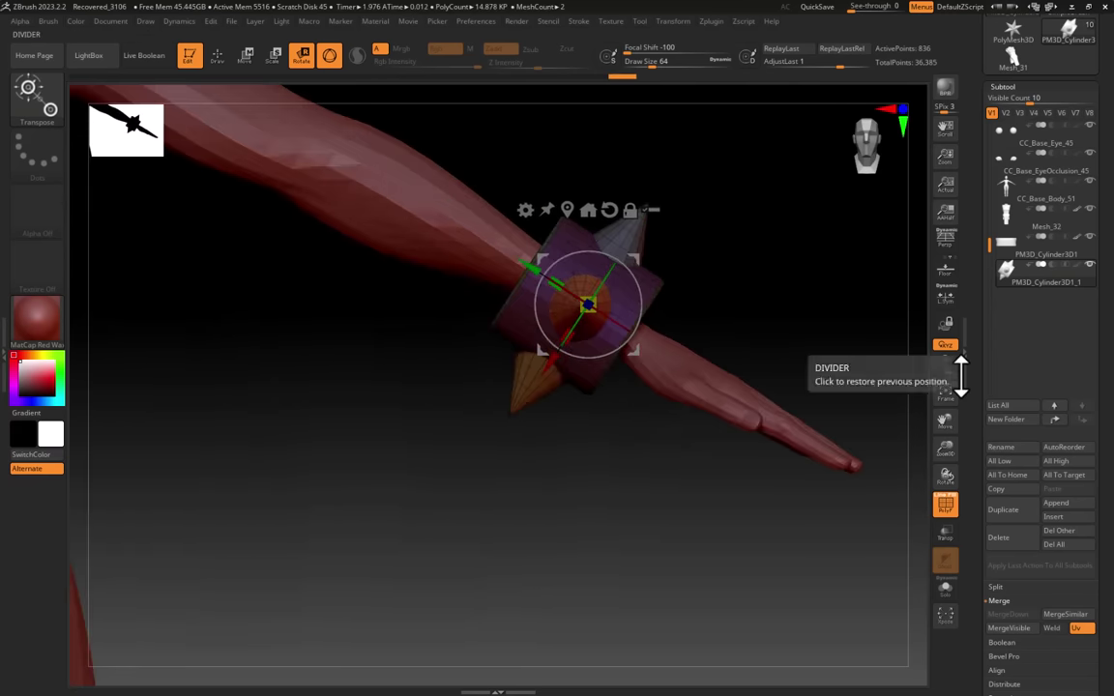
Duplicate the spiked bracelet and place the copy on the opposite wrist.
{"action": "key", "text": "ctrl+z"}
{"action": "key", "text": "ctrl+shift+z"}
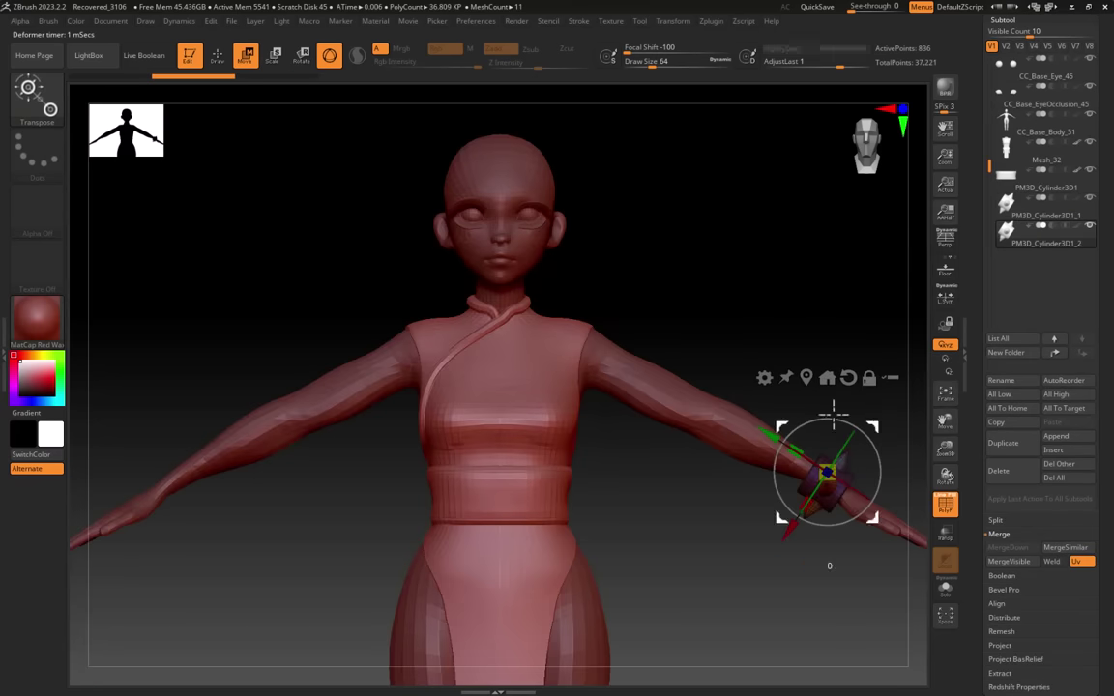
{"action": "left_click_drag", "start_coordinate": [808, 404], "coordinate": [201, 441]}
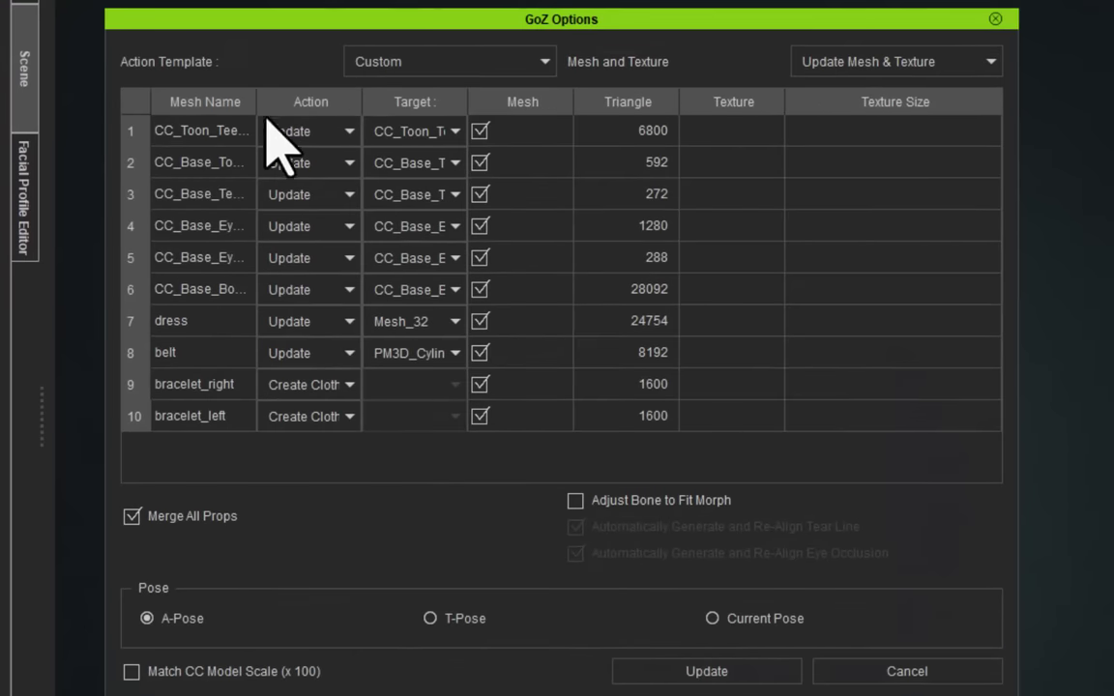
In Character Creator's GoZ Options, exclude the teeth, tongue, tear line, eye and body meshes from the update.
{"action": "left_click", "coordinate": [479, 130]}
{"action": "left_click", "coordinate": [479, 164]}
{"action": "left_click", "coordinate": [479, 194]}
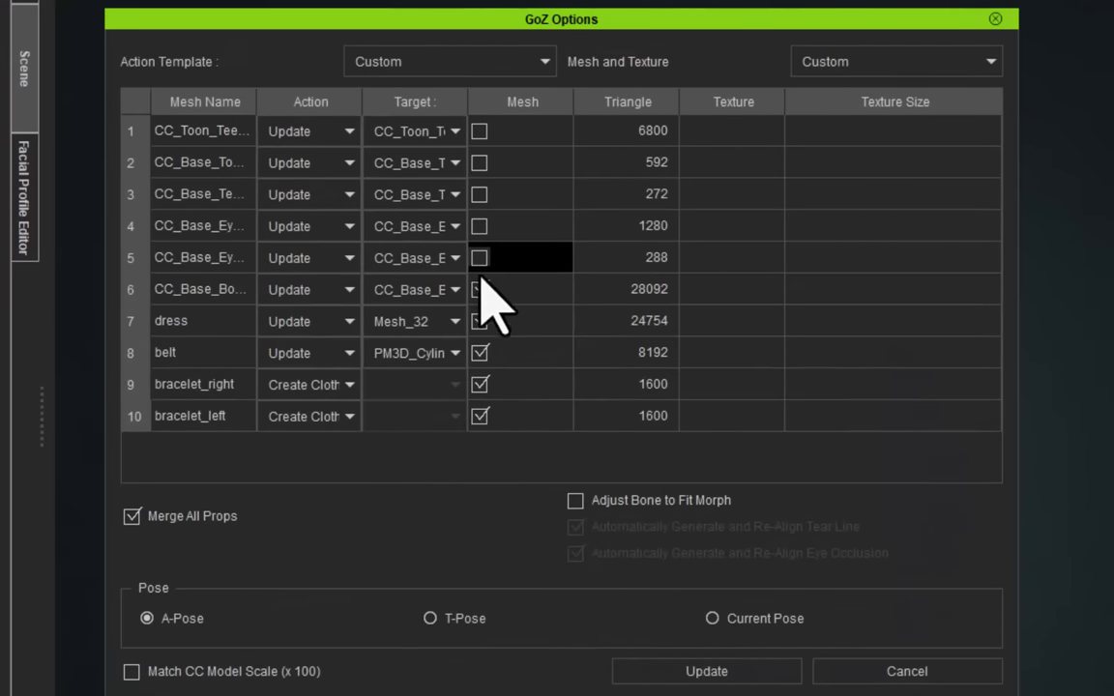
{"action": "left_click", "coordinate": [479, 226]}
{"action": "left_click", "coordinate": [479, 257]}
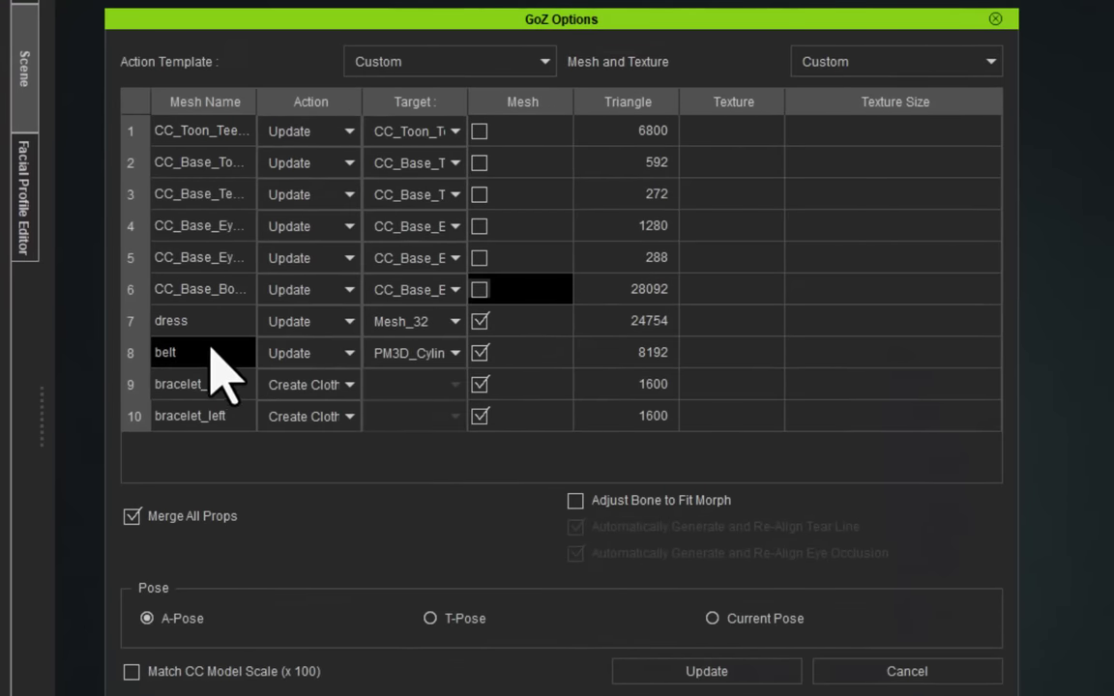
Set the GoZ action of bracelet_right and bracelet_left to Create Accessory and run the update.
{"action": "left_click", "coordinate": [319, 385]}
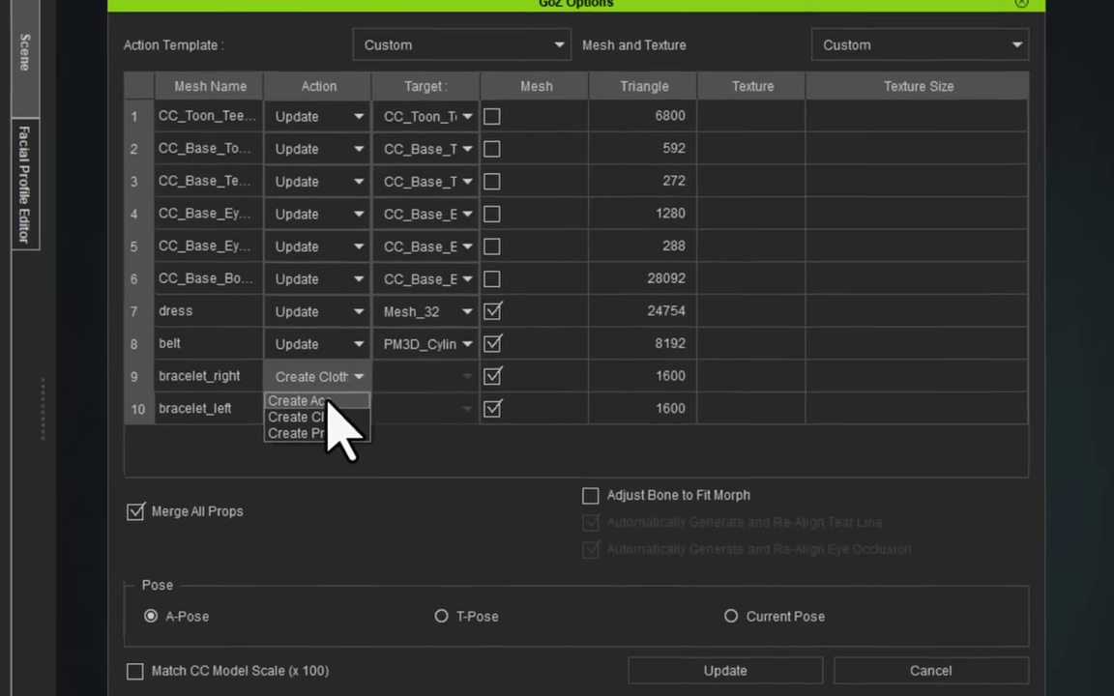
{"action": "left_click", "coordinate": [295, 405]}
{"action": "left_click", "coordinate": [349, 416]}
{"action": "left_click", "coordinate": [320, 440]}
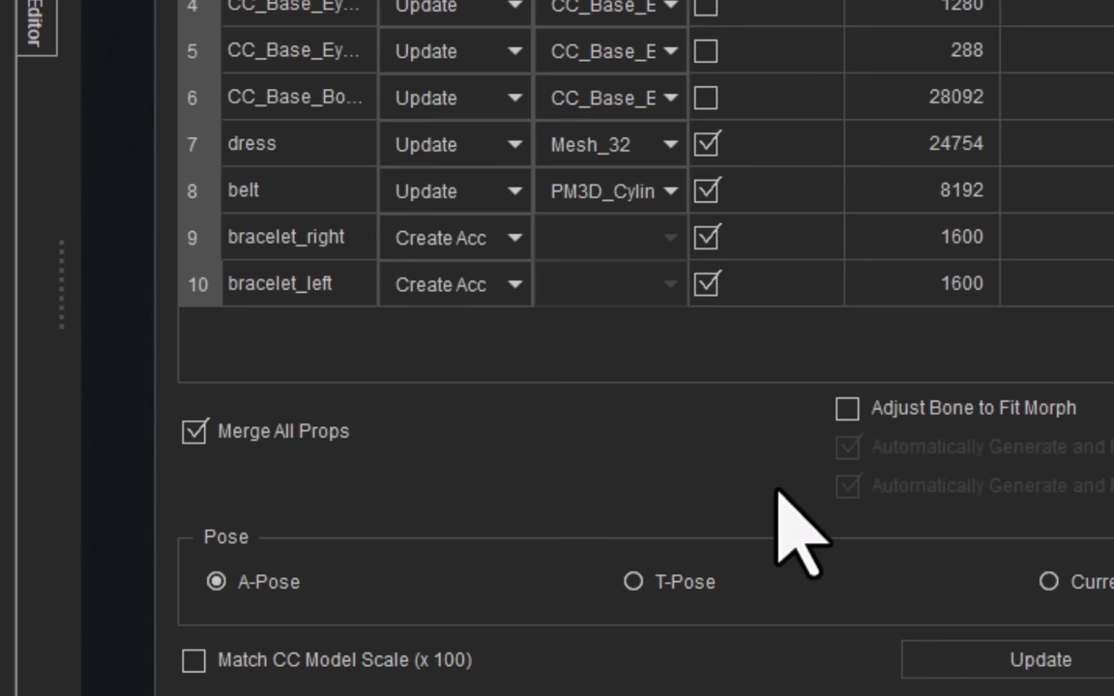
{"action": "left_click", "coordinate": [981, 658]}
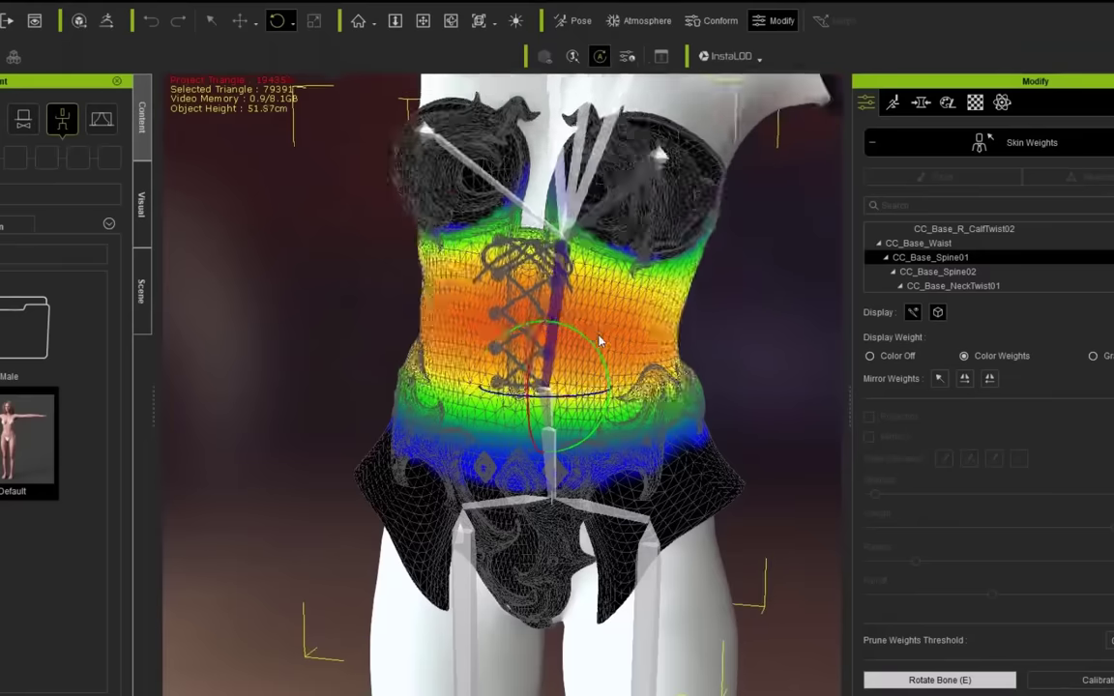
Rotate the CC_Base_Spine01 bone to examine how the corset's skin weights deform.
{"action": "left_click_drag", "start_coordinate": [599, 340], "coordinate": [566, 337]}
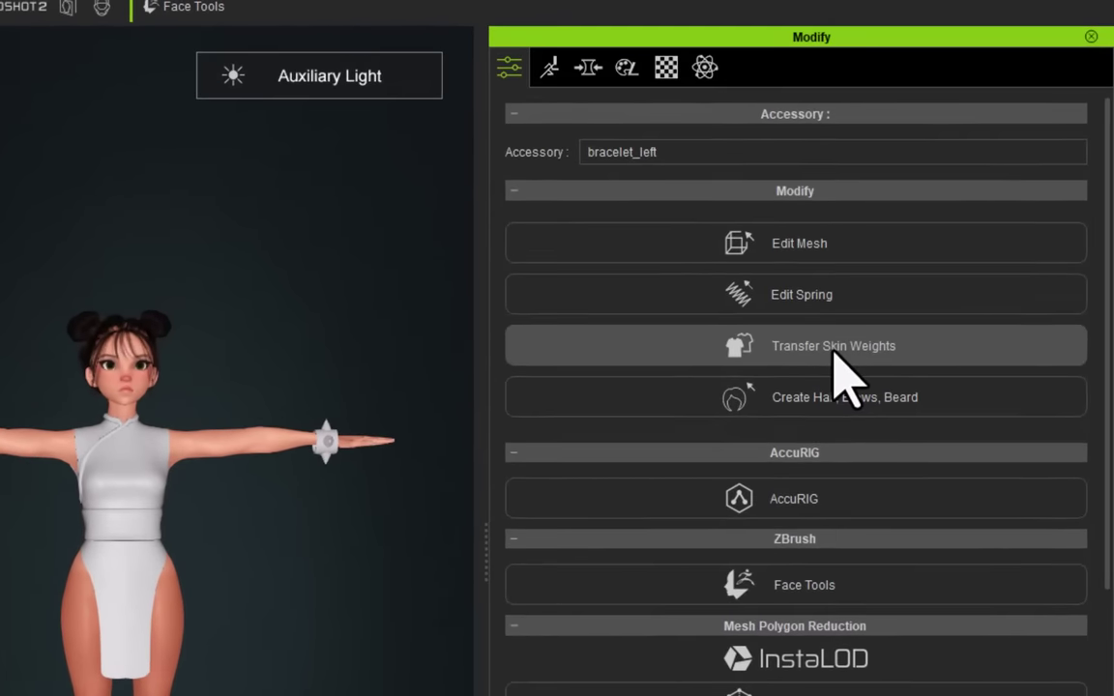
Transfer skin weights to bracelet_left and bracelet_right using the Default template.
{"action": "left_click", "coordinate": [841, 372]}
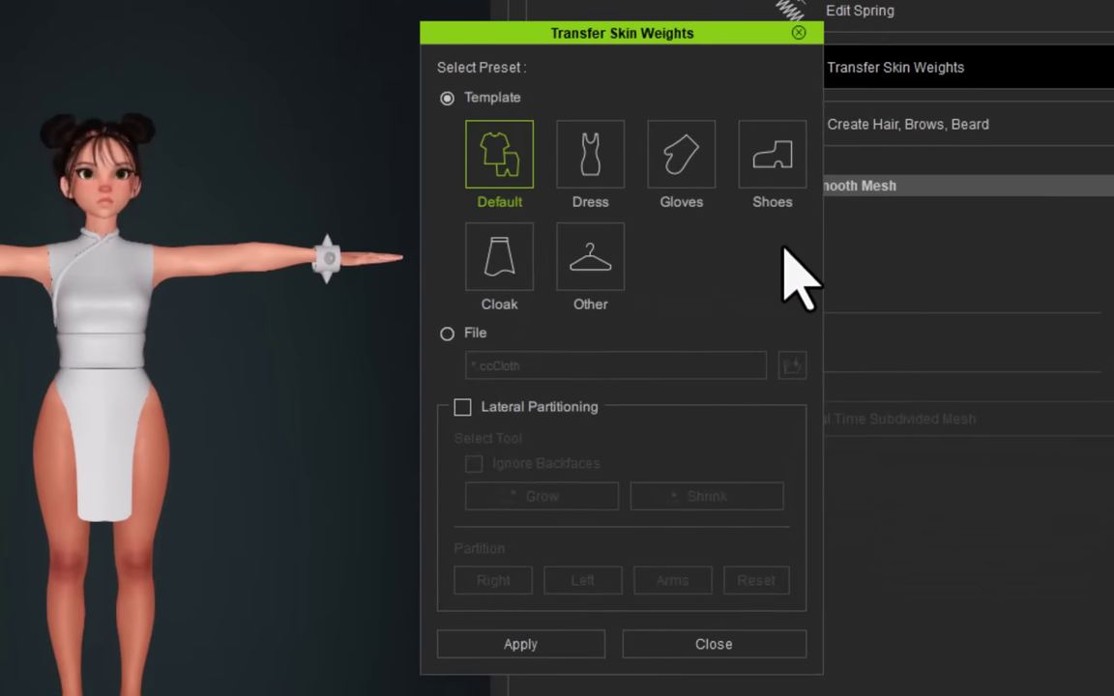
{"action": "left_click", "coordinate": [520, 644]}
{"action": "left_click", "coordinate": [87, 311]}
{"action": "left_click", "coordinate": [870, 68]}
{"action": "left_click", "coordinate": [870, 68]}
{"action": "left_click", "coordinate": [520, 644]}
{"action": "left_click", "coordinate": [774, 505]}
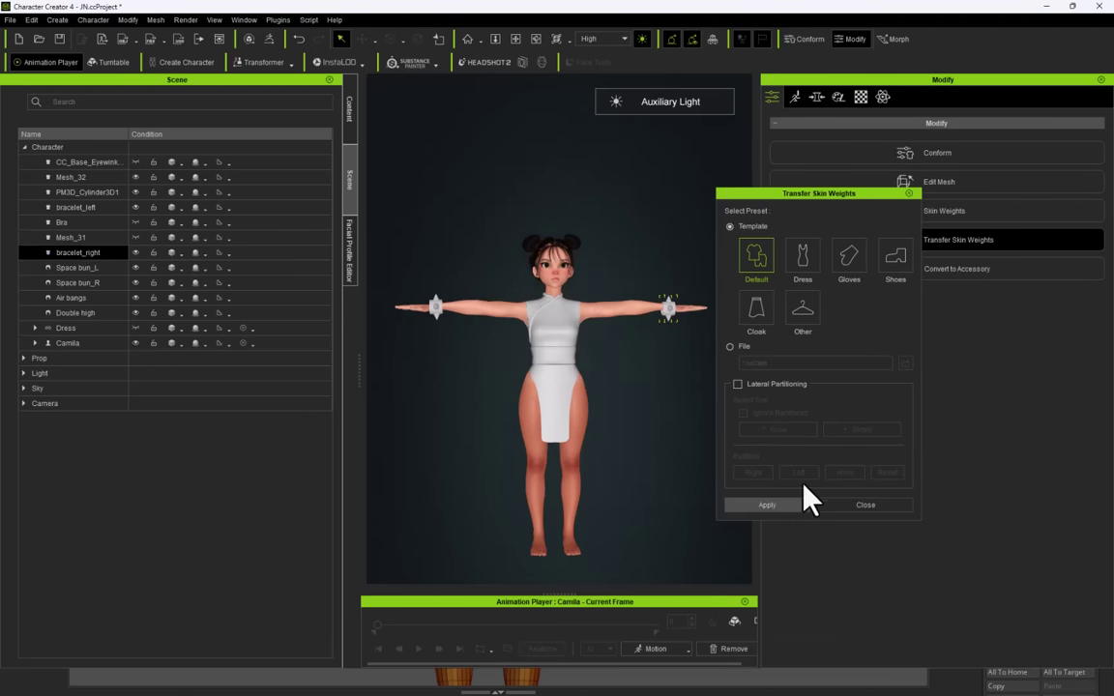
Apply the SpinAround_F motion to the character and check how the dress, belt and bracelets follow the body.
{"action": "left_click", "coordinate": [584, 397]}
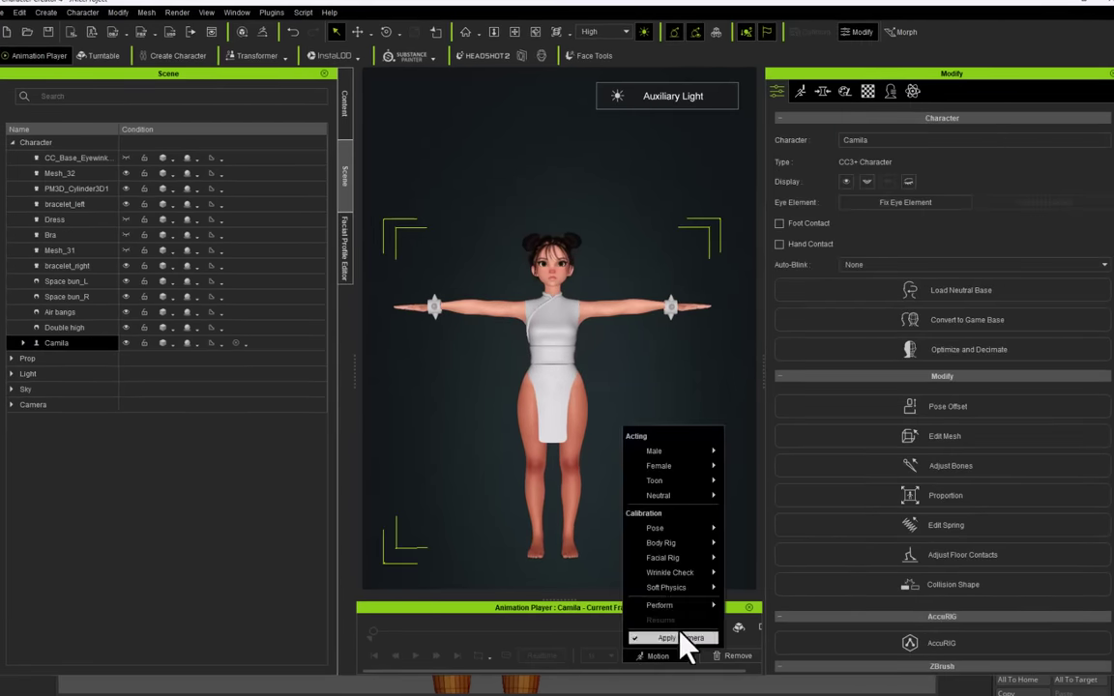
{"action": "left_click", "coordinate": [658, 641]}
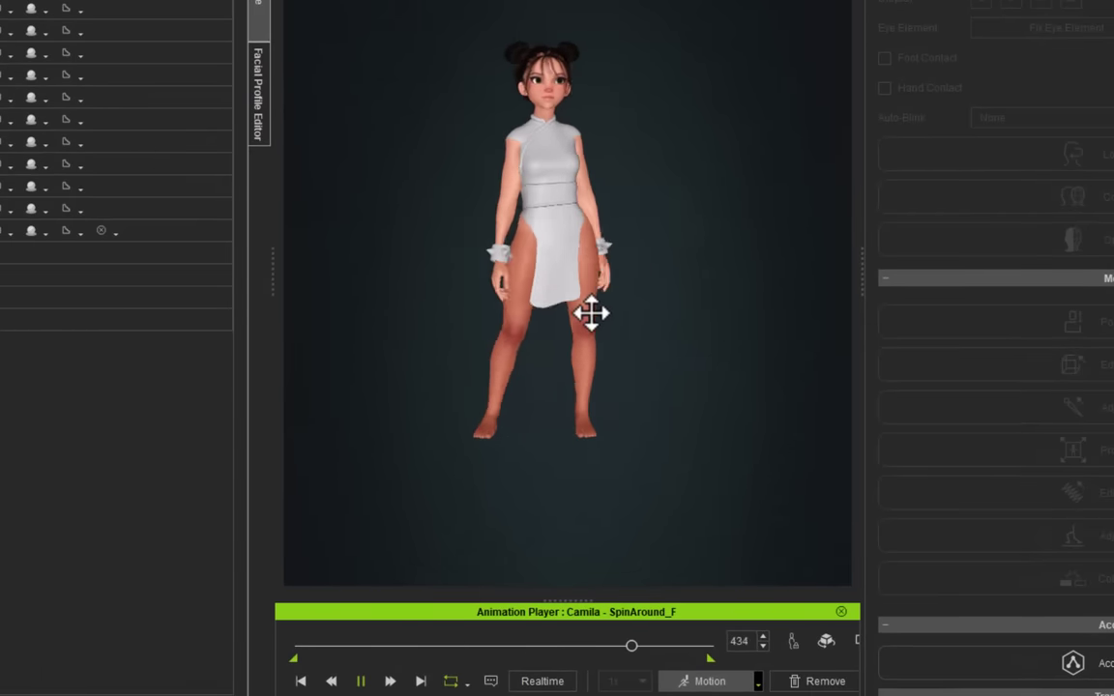
{"action": "scroll", "coordinate": [678, 397], "scroll_direction": "up", "scroll_amount": 3}
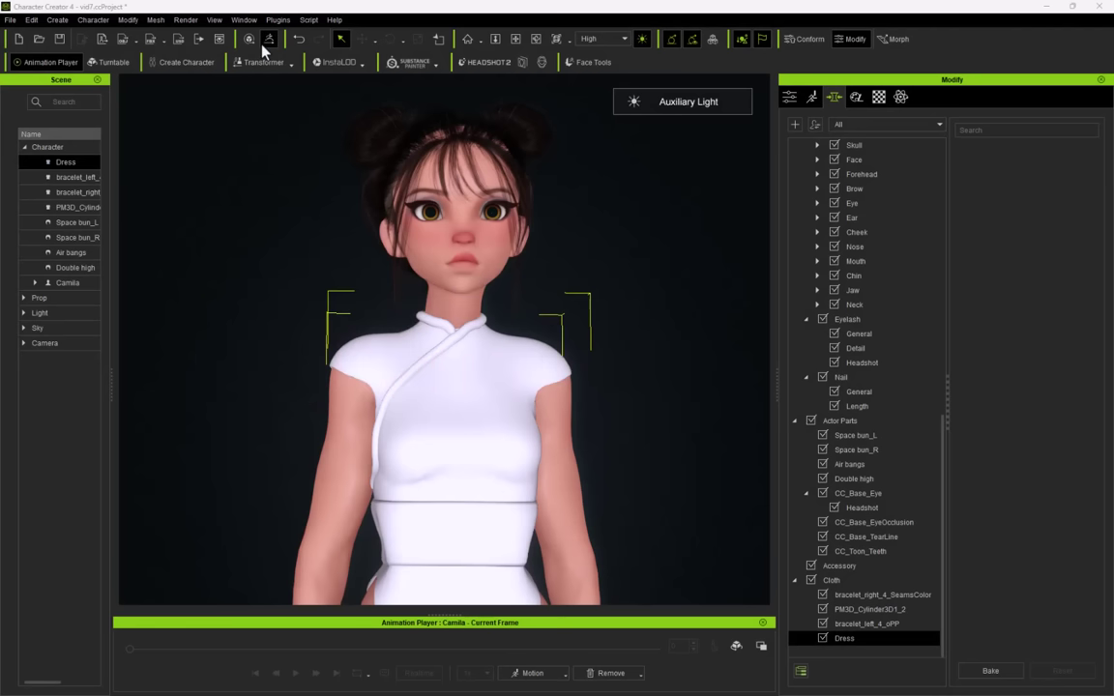
Send the character with its dress to ZBrush through GoZ and dock the Zplugin palette in the side tray.
{"action": "left_click", "coordinate": [263, 44]}
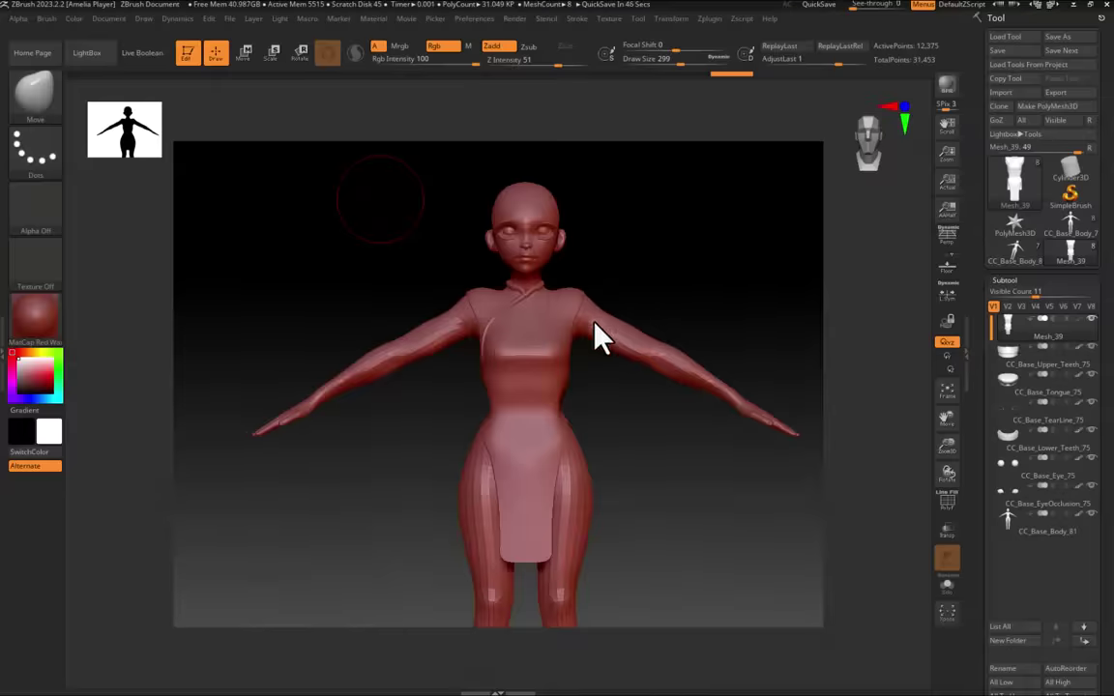
{"action": "left_click", "coordinate": [708, 18]}
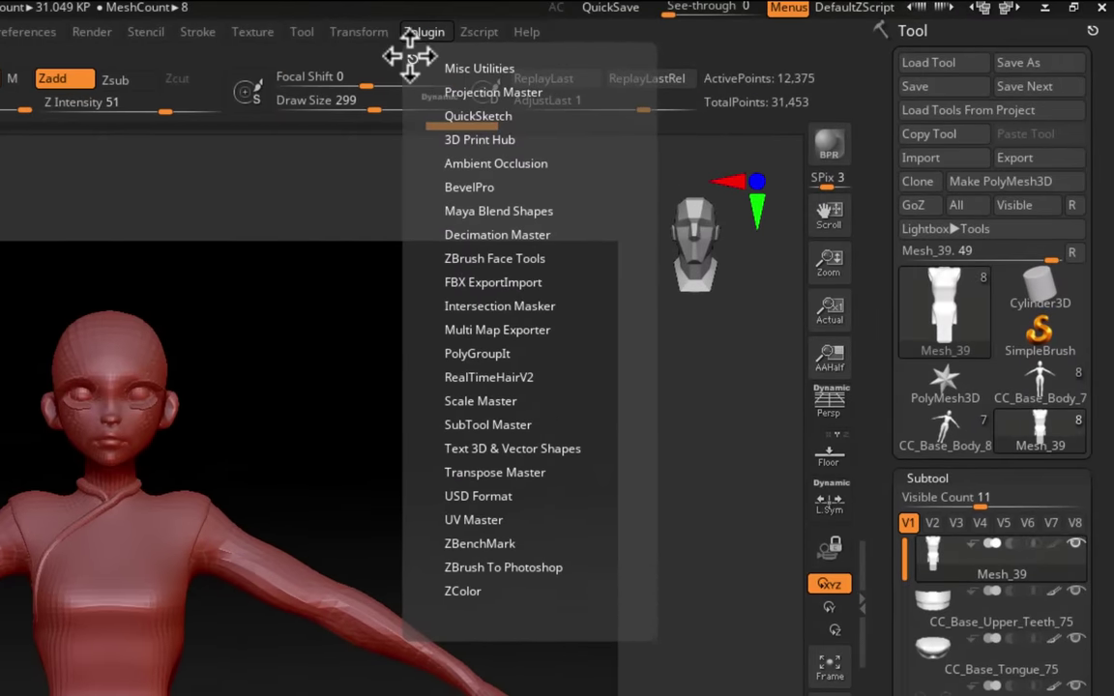
{"action": "left_click_drag", "start_coordinate": [410, 58], "coordinate": [411, 56]}
{"action": "left_click_drag", "start_coordinate": [500, 64], "coordinate": [927, 124]}
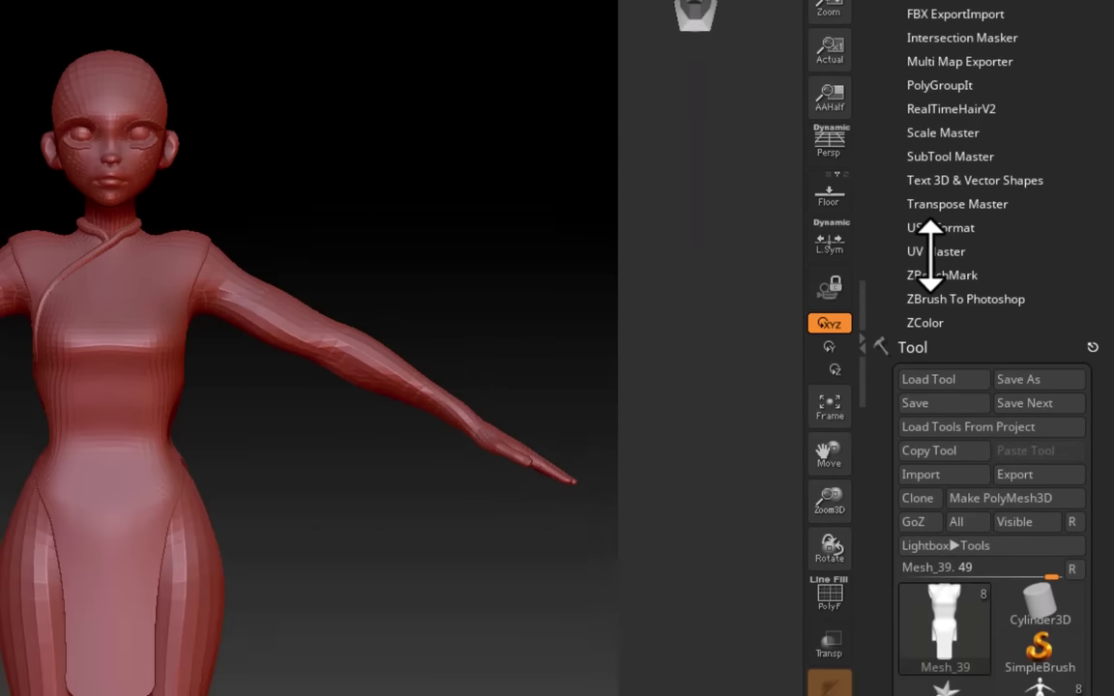
Unwrap the dress with UV Master, inspect its flattened UV layout and return to the 3D model.
{"action": "left_click", "coordinate": [928, 513]}
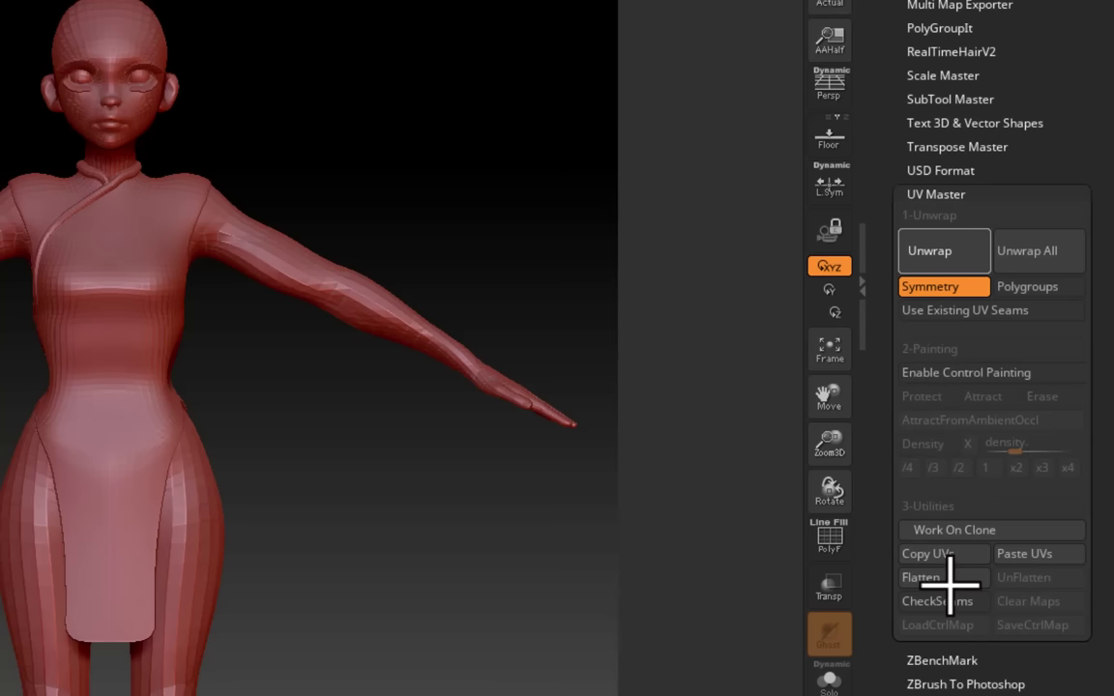
{"action": "left_click", "coordinate": [949, 580]}
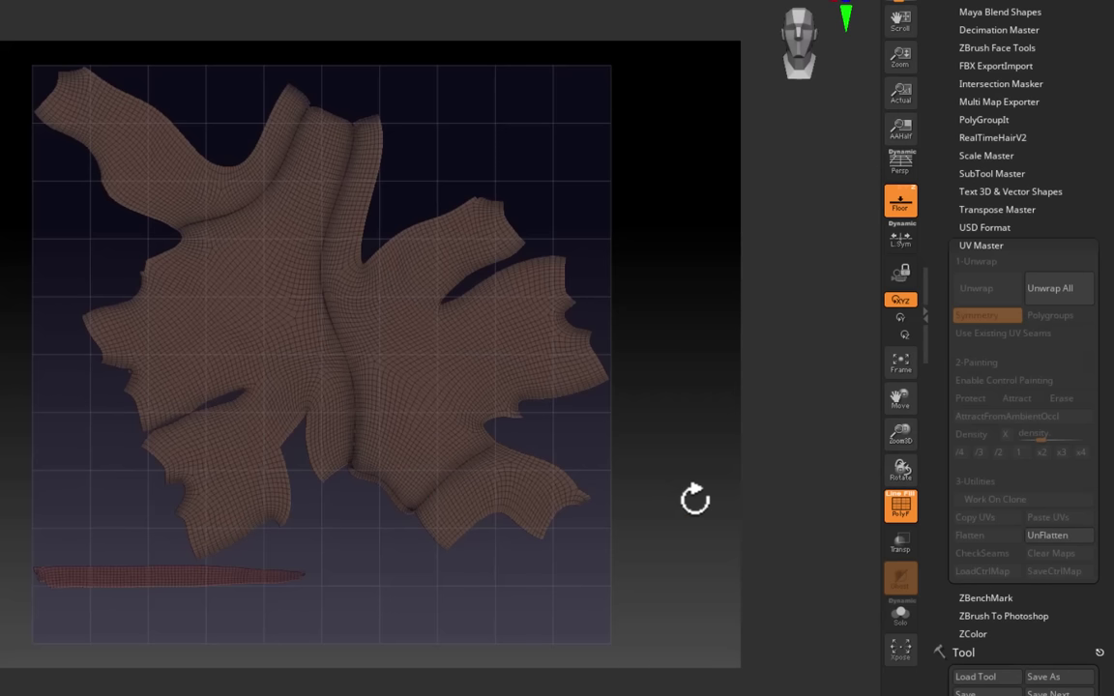
{"action": "left_click", "coordinate": [1046, 537]}
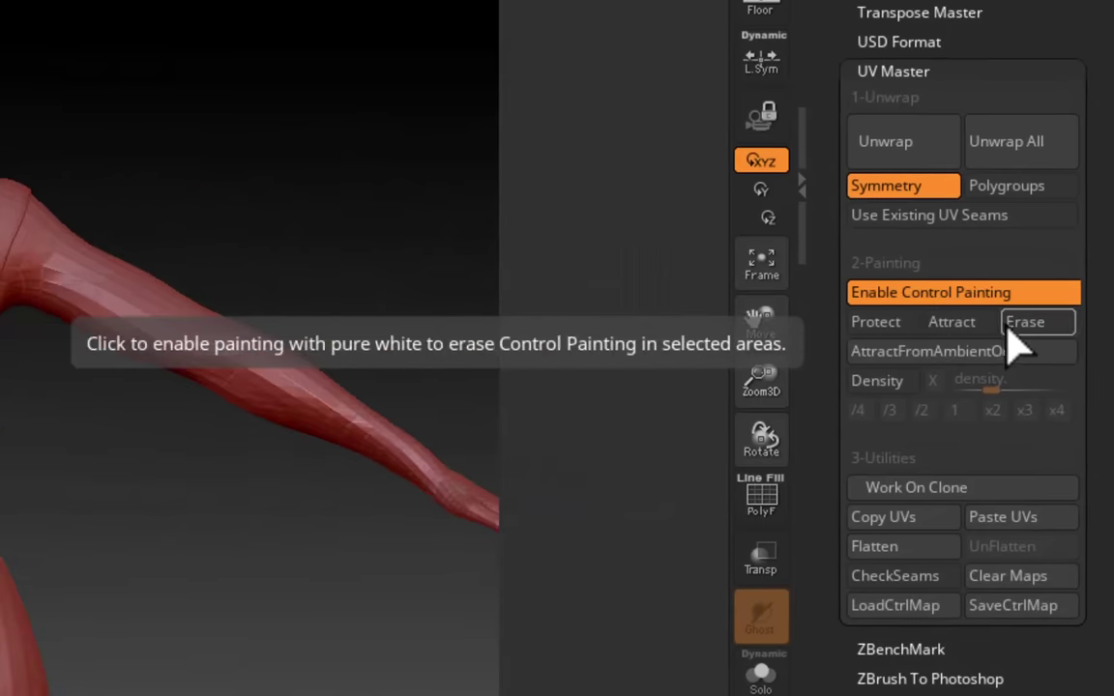
Enable Control Painting and paint Attract areas over the dress's shoulders, down the centre of its back and along its sides.
{"action": "left_click", "coordinate": [876, 323]}
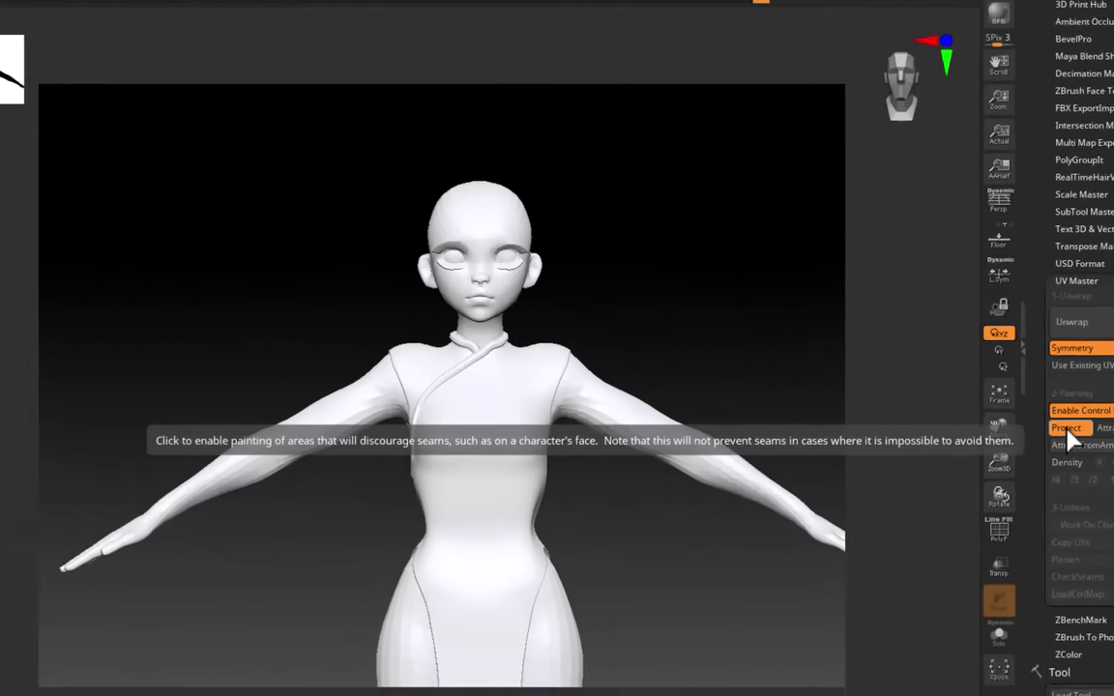
{"action": "left_click", "coordinate": [951, 322]}
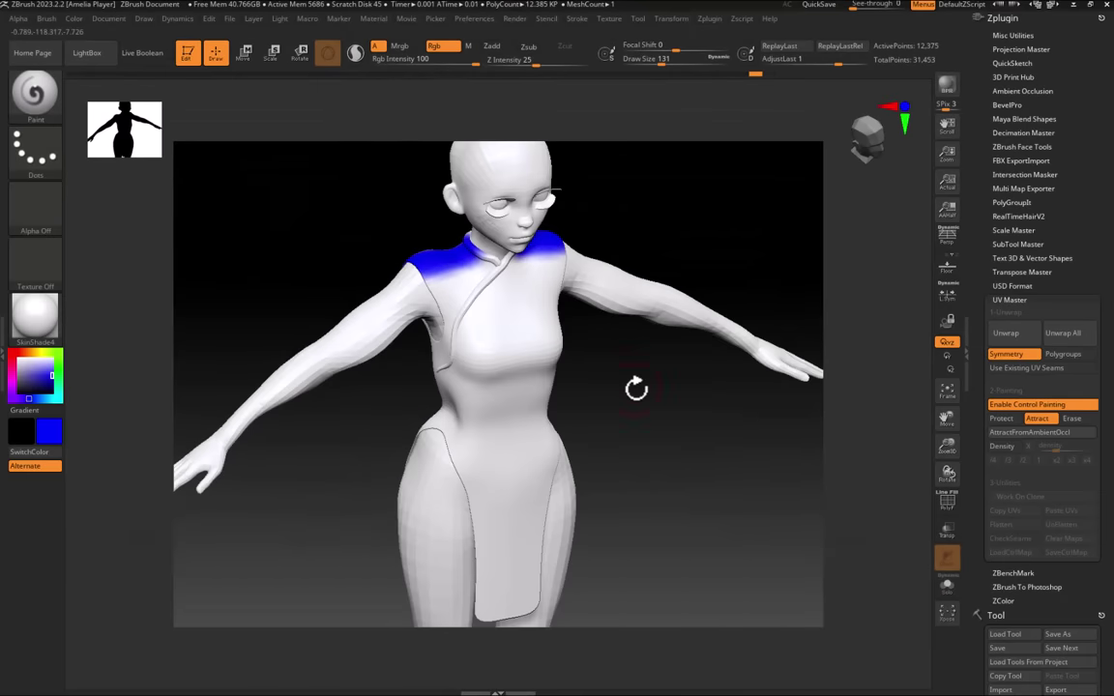
{"action": "left_click_drag", "start_coordinate": [635, 388], "coordinate": [715, 373]}
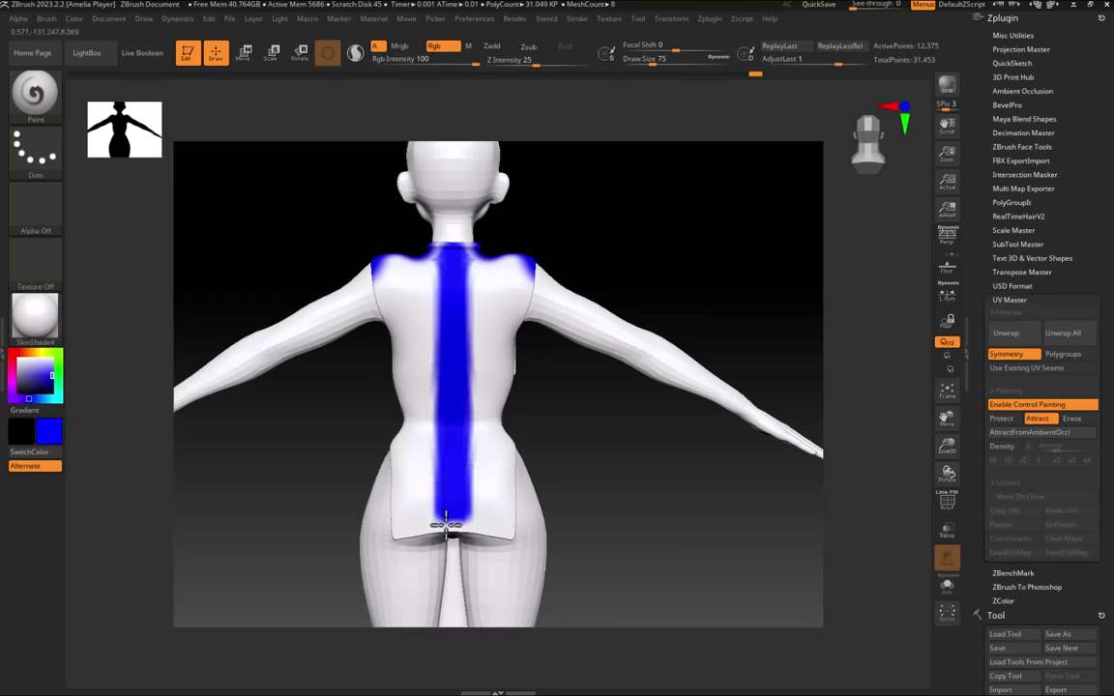
{"action": "left_click_drag", "start_coordinate": [655, 470], "coordinate": [458, 453]}
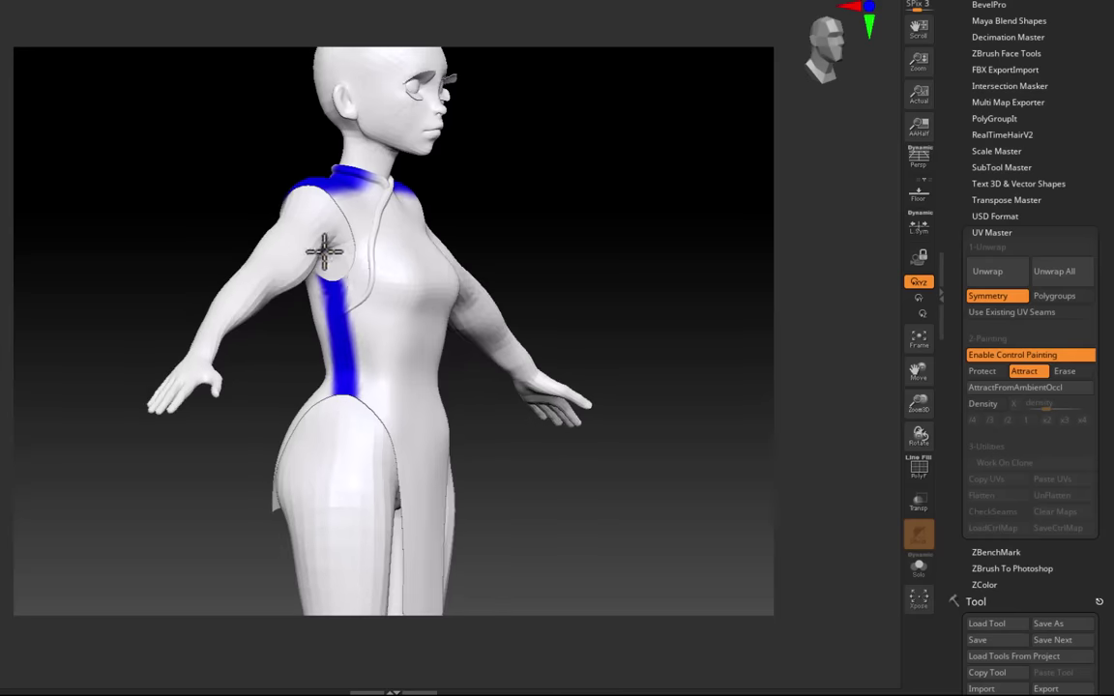
Paint a Protect area down the dress's front and remove it with Erase.
{"action": "left_click_drag", "start_coordinate": [324, 252], "coordinate": [595, 270]}
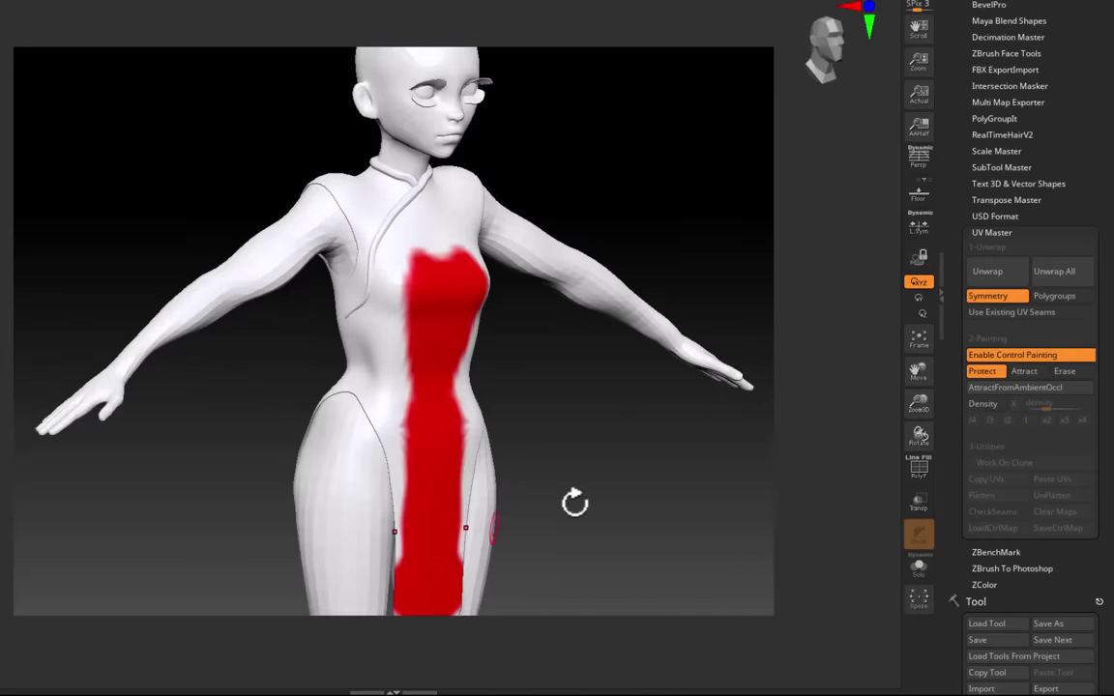
{"action": "left_click_drag", "start_coordinate": [697, 465], "coordinate": [624, 431]}
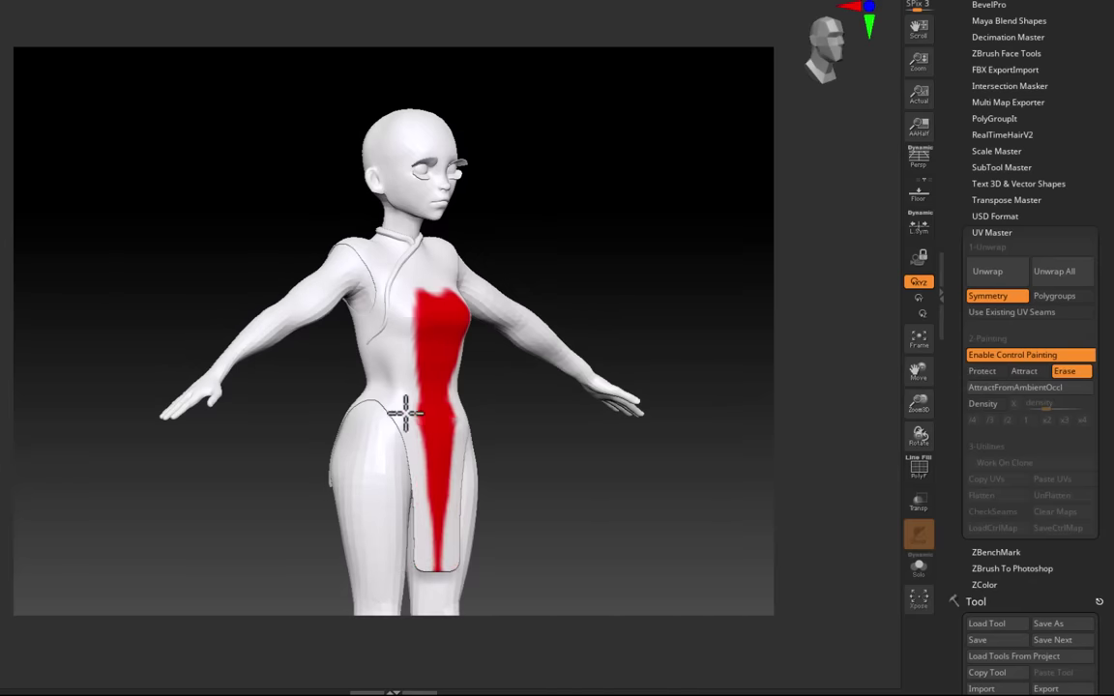
{"action": "left_click_drag", "start_coordinate": [539, 454], "coordinate": [514, 469]}
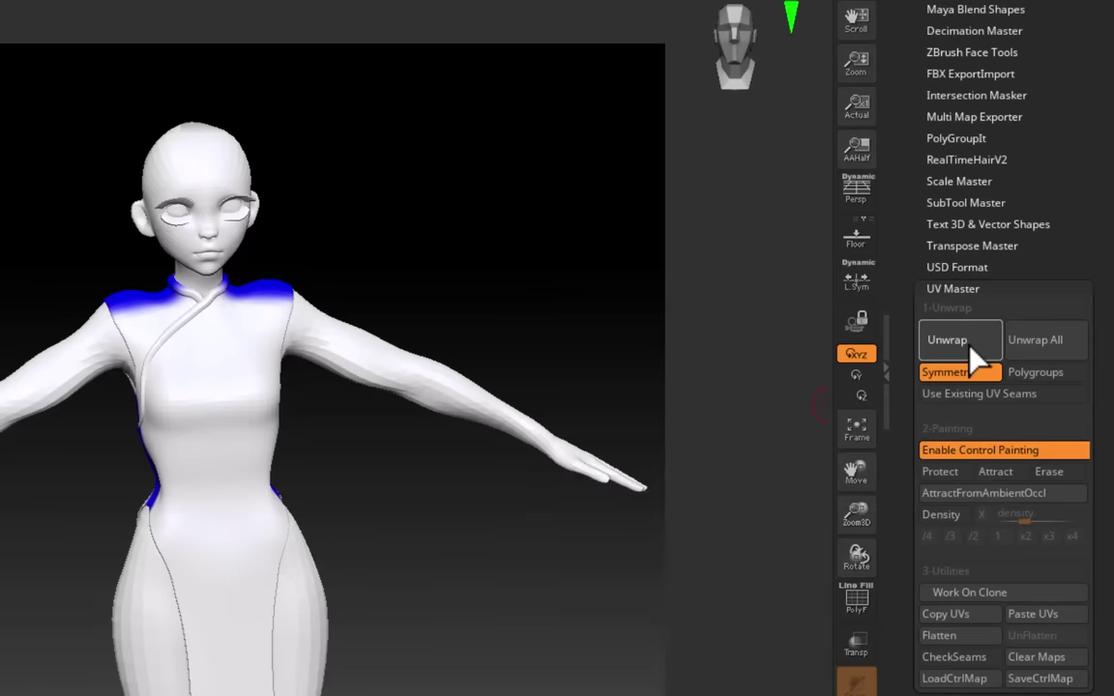
Unwrap the dress again using the painted seam guides and flatten it to view the UV layout.
{"action": "left_click", "coordinate": [988, 270]}
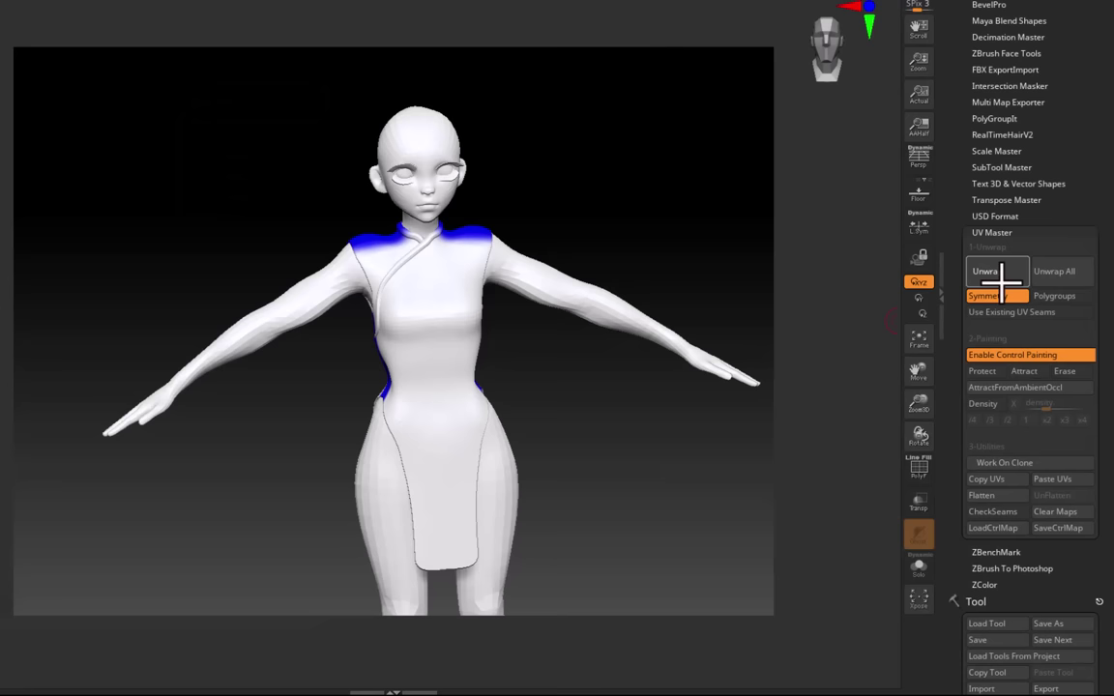
{"action": "left_click", "coordinate": [987, 495]}
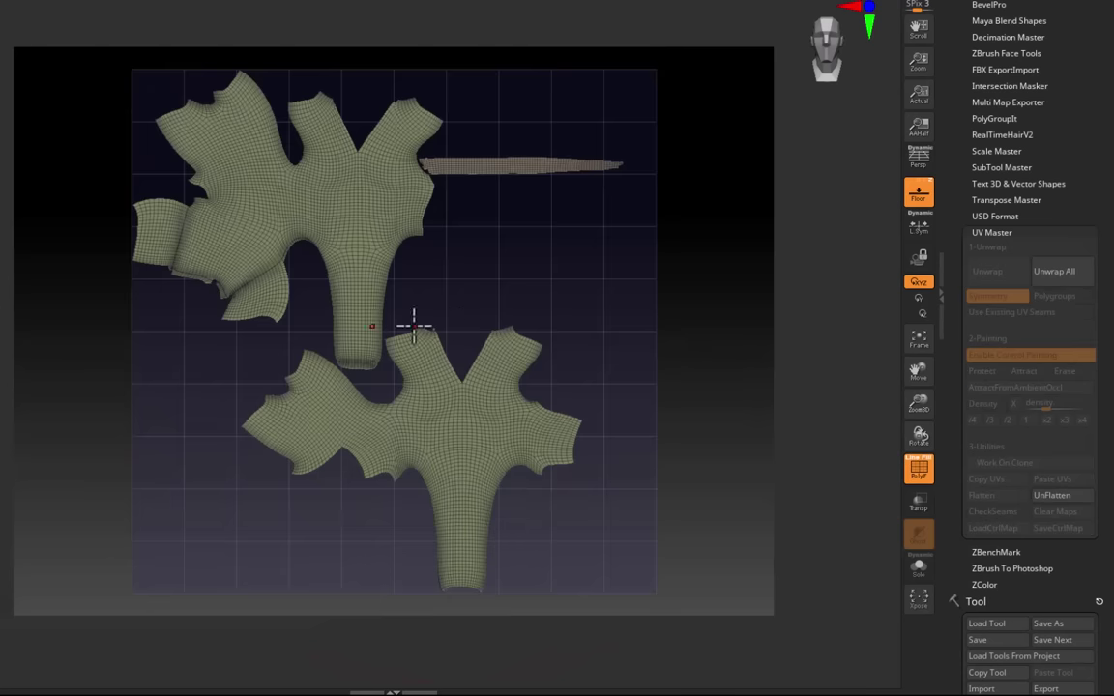
Return the unwrapped dress to its 3D view and create a texture map for it.
{"action": "left_click", "coordinate": [1070, 497]}
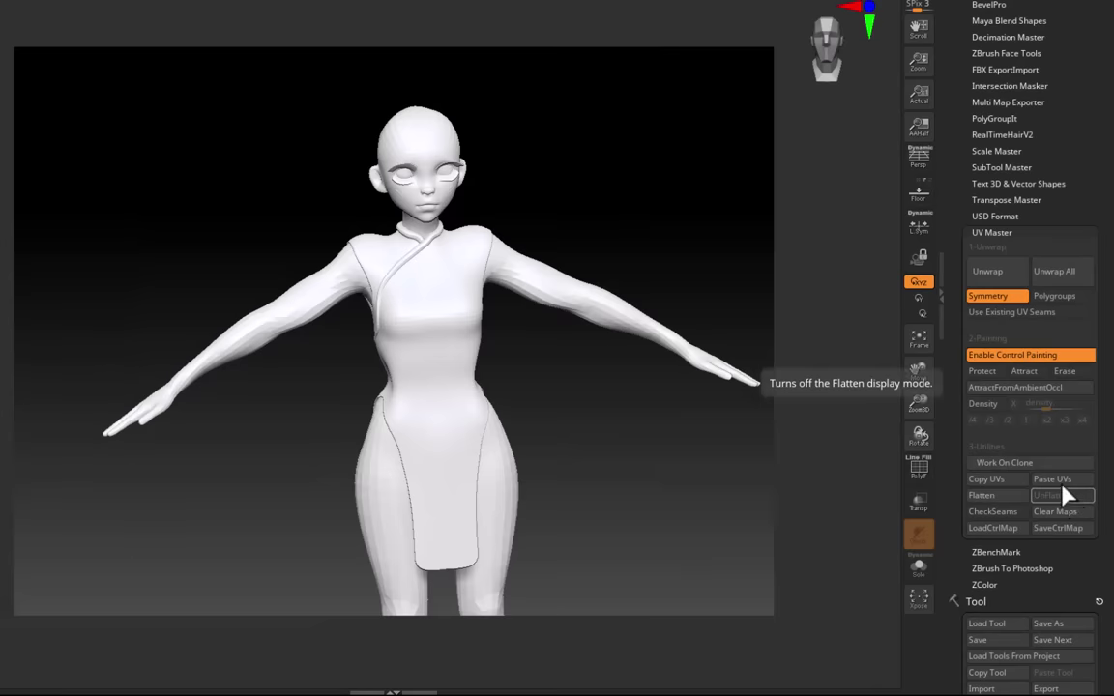
{"action": "scroll", "coordinate": [1035, 425], "scroll_direction": "down", "scroll_amount": 10}
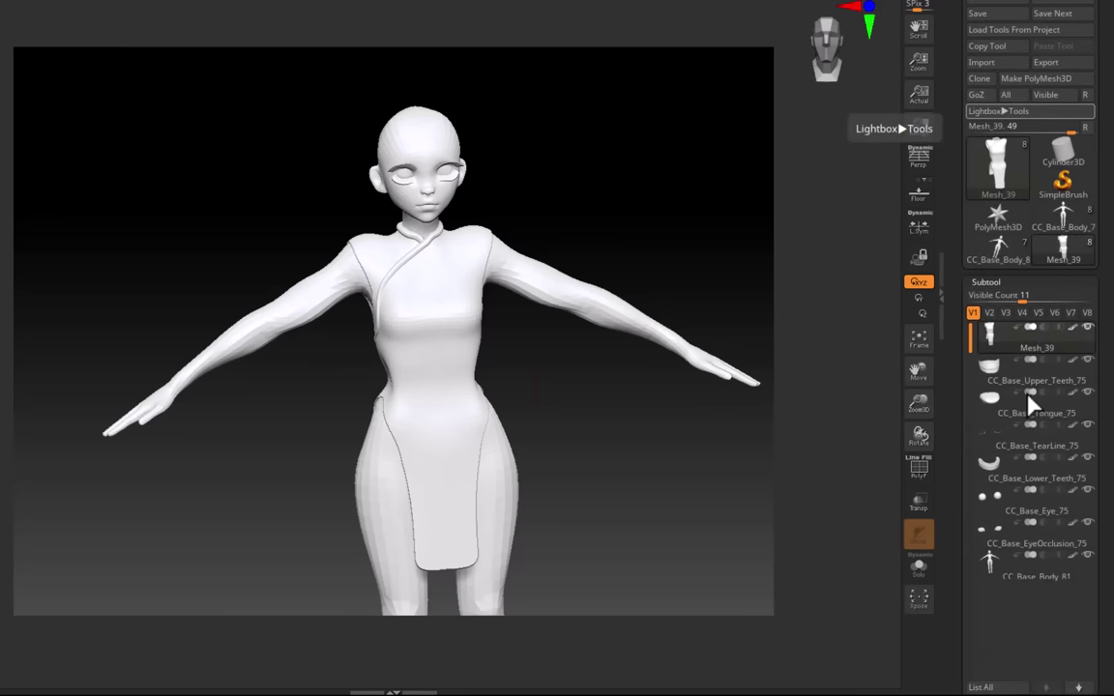
{"action": "scroll", "coordinate": [1028, 397], "scroll_direction": "down", "scroll_amount": 10}
{"action": "left_click", "coordinate": [1010, 507]}
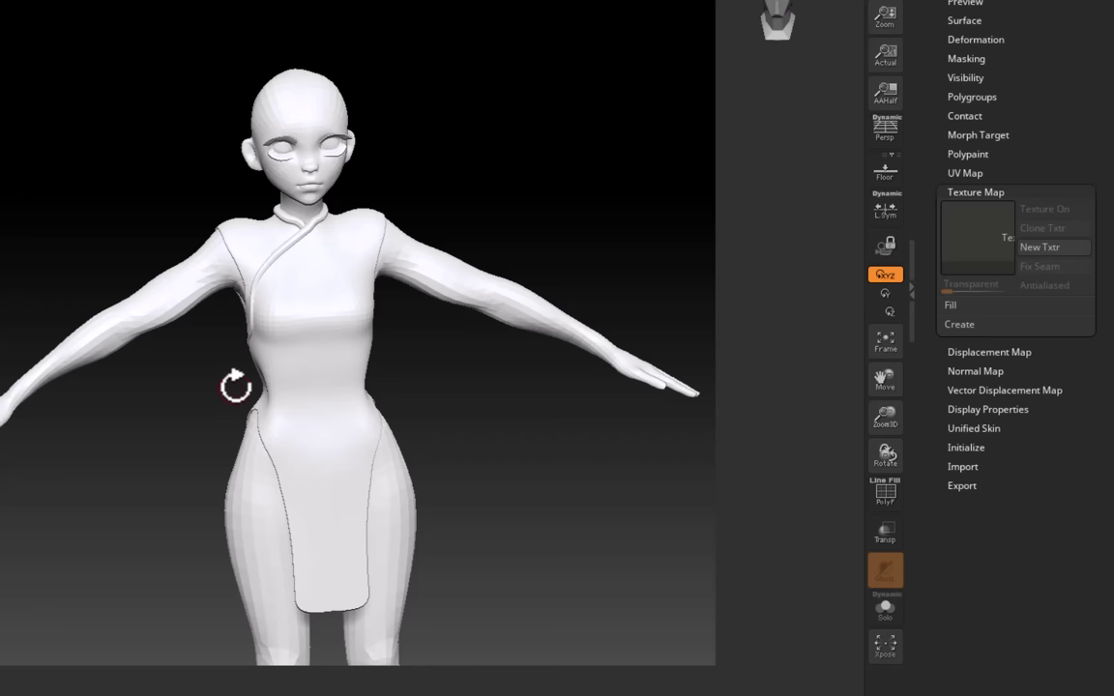
{"action": "left_click", "coordinate": [959, 324]}
{"action": "left_click", "coordinate": [985, 380]}
Switch to Photoshop and brush dark shading over the blue areas of the DressuVw.png dress texture on Layer 2.
{"action": "left_click_drag", "start_coordinate": [465, 439], "coordinate": [782, 413]}
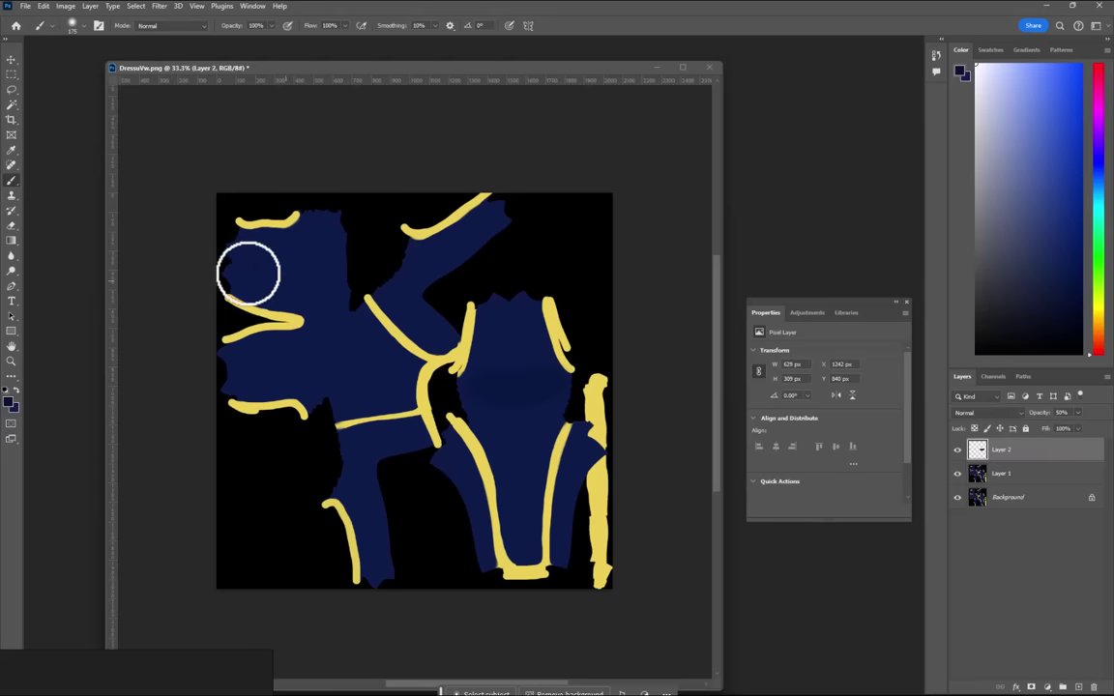
{"action": "mouse_move", "coordinate": [244, 252]}
{"action": "left_mouse_down"}
{"action": "mouse_move", "coordinate": [271, 246]}
{"action": "mouse_move", "coordinate": [253, 292]}
{"action": "left_mouse_up"}
{"action": "mouse_move", "coordinate": [268, 390]}
{"action": "left_mouse_down"}
{"action": "mouse_move", "coordinate": [292, 345]}
{"action": "mouse_move", "coordinate": [238, 376]}
{"action": "left_mouse_up"}
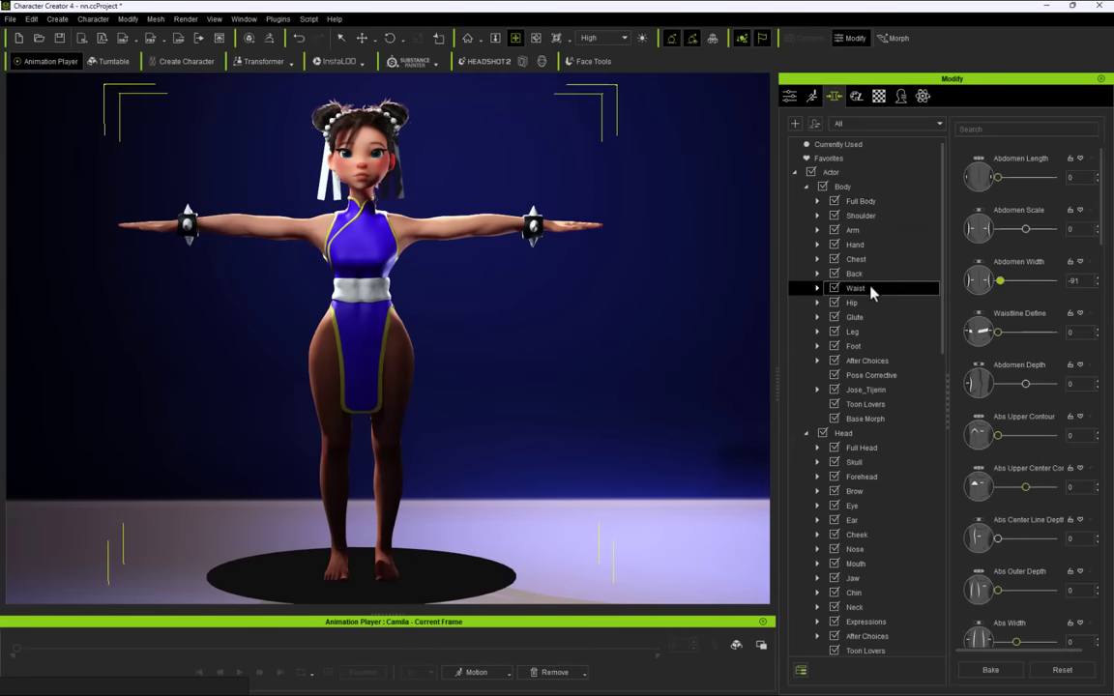
Switch to Character Creator and slim the character's torso with the Waist, Back and Chest body morphs, including Abdomen Width.
{"action": "mouse_move", "coordinate": [1001, 281]}
{"action": "left_mouse_down"}
{"action": "mouse_move", "coordinate": [1040, 287]}
{"action": "mouse_move", "coordinate": [999, 282]}
{"action": "left_mouse_up"}
{"action": "left_click", "coordinate": [886, 273]}
{"action": "left_click_drag", "start_coordinate": [1015, 228], "coordinate": [997, 228]}
{"action": "middle_click_drag", "start_coordinate": [477, 272], "coordinate": [530, 304]}
{"action": "left_click", "coordinate": [865, 258]}
{"action": "left_click_drag", "start_coordinate": [1052, 229], "coordinate": [1006, 230]}
{"action": "left_click", "coordinate": [854, 272]}
{"action": "right_click_drag", "start_coordinate": [597, 304], "coordinate": [658, 369]}
{"action": "left_click", "coordinate": [867, 260]}
Examine the whole figure, focusing on the legs and bare feet.
{"action": "scroll", "coordinate": [1015, 387], "scroll_direction": "down", "scroll_amount": 10}
{"action": "right_click_drag", "start_coordinate": [464, 375], "coordinate": [527, 386]}
{"action": "middle_click_drag", "start_coordinate": [527, 386], "coordinate": [584, 457]}
{"action": "middle_click_drag", "start_coordinate": [627, 527], "coordinate": [601, 410]}
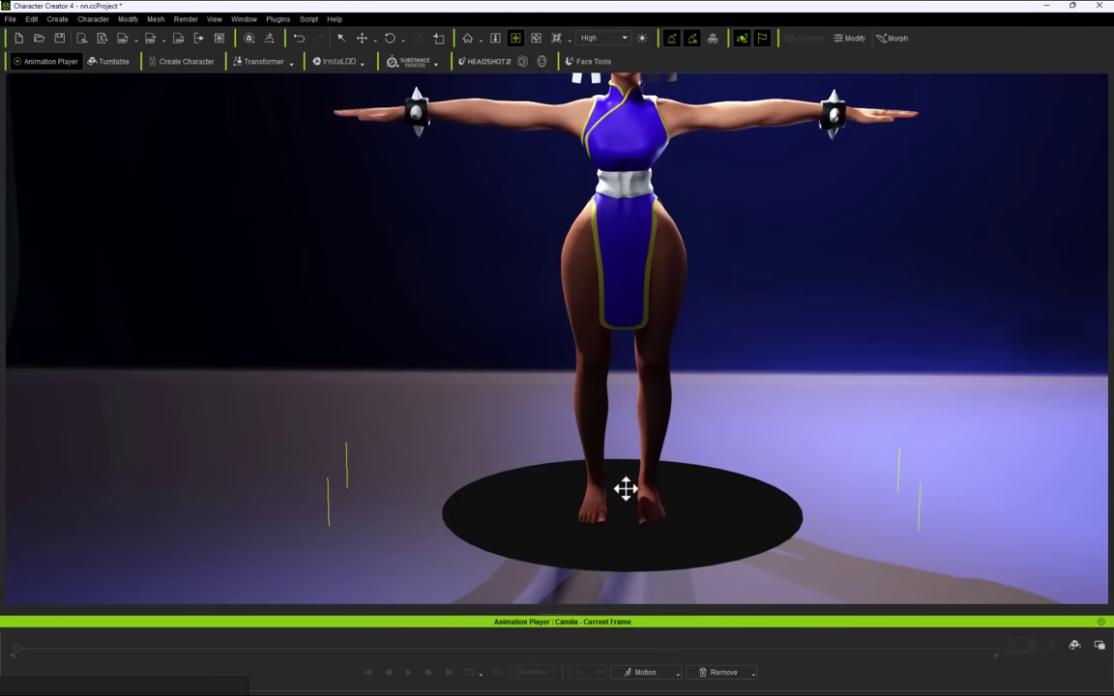
{"action": "scroll", "coordinate": [602, 410], "scroll_direction": "up", "scroll_amount": 2}
{"action": "scroll", "coordinate": [601, 410], "scroll_direction": "up", "scroll_amount": 2}
{"action": "middle_click_drag", "start_coordinate": [648, 566], "coordinate": [614, 463]}
{"action": "scroll", "coordinate": [614, 462], "scroll_direction": "up", "scroll_amount": 2}
{"action": "right_click_drag", "start_coordinate": [614, 462], "coordinate": [617, 497]}
{"action": "middle_click_drag", "start_coordinate": [617, 497], "coordinate": [619, 484]}
{"action": "right_click_drag", "start_coordinate": [619, 484], "coordinate": [599, 397]}
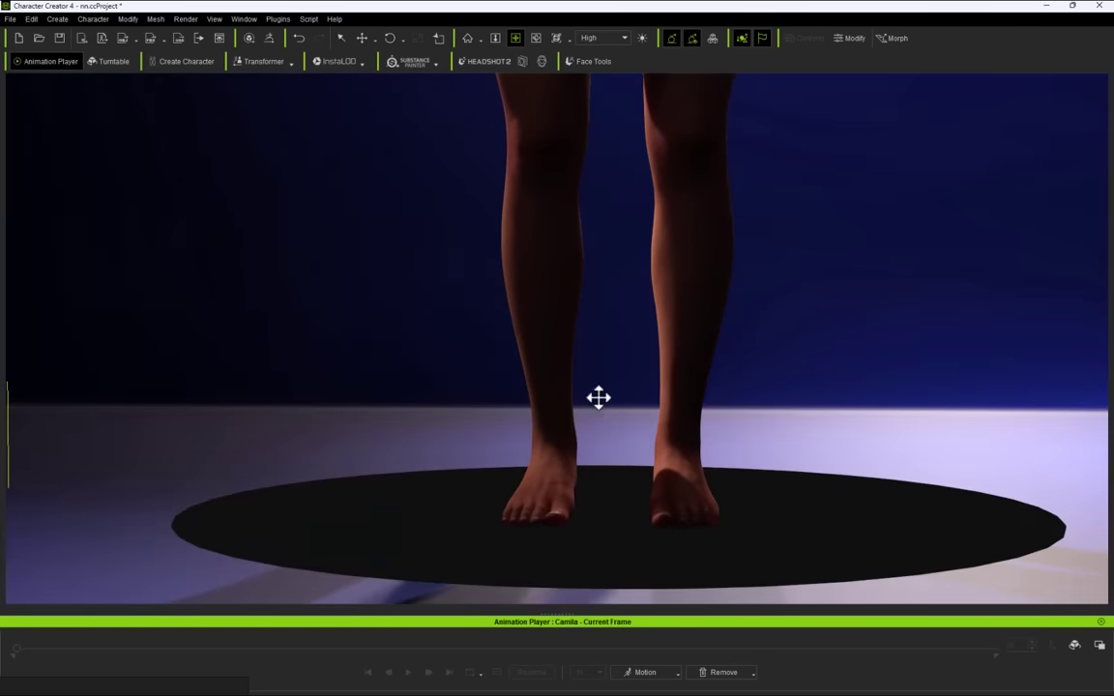
{"action": "scroll", "coordinate": [600, 392], "scroll_direction": "down", "scroll_amount": 3}
{"action": "middle_click_drag", "start_coordinate": [605, 283], "coordinate": [604, 358]}
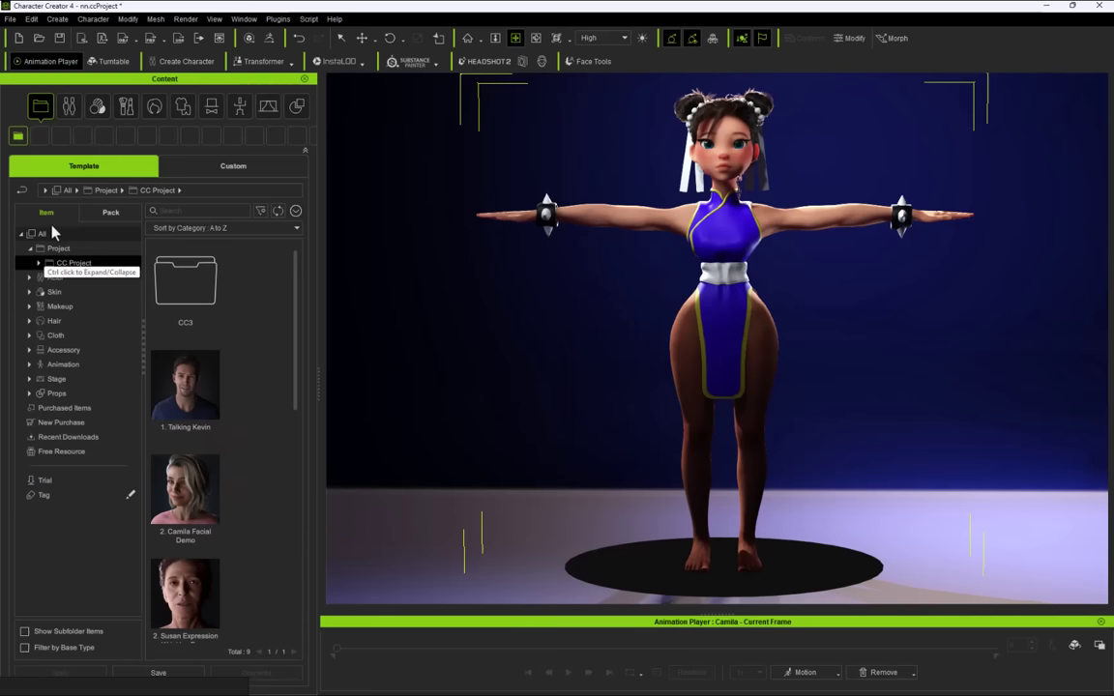
Search the custom content library for "boots".
{"action": "left_click", "coordinate": [194, 163]}
{"action": "left_click", "coordinate": [201, 215]}
{"action": "type", "text": "boots"}
{"action": "key", "text": "Return"}
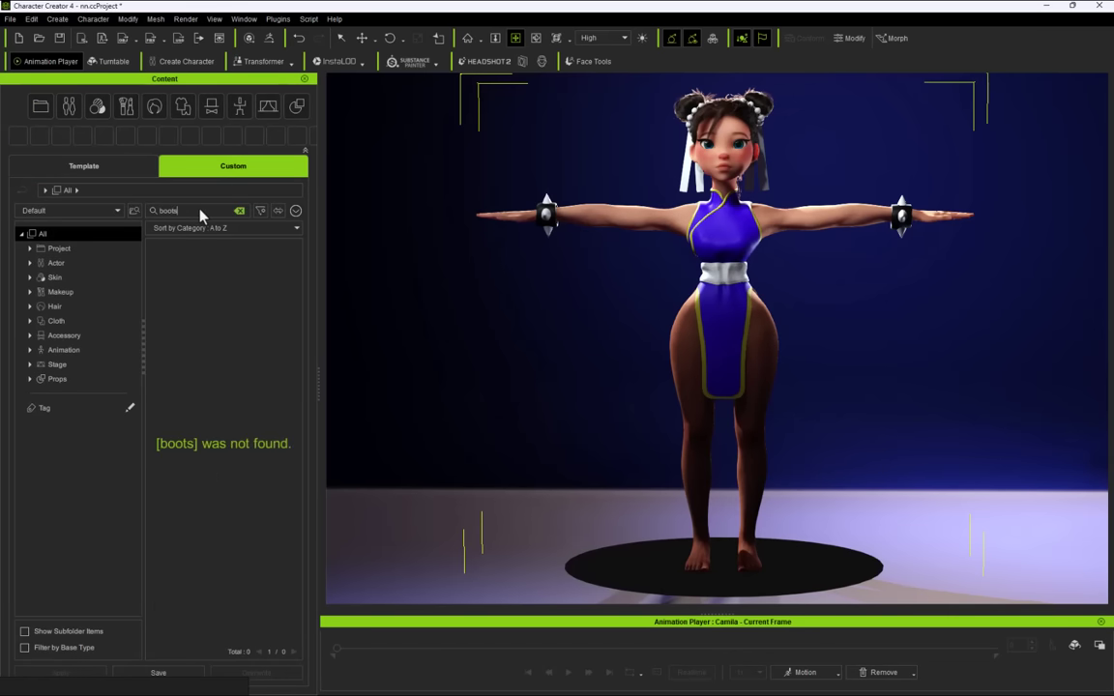
Search the template packs for "boots" and apply F_D_Leather_Boots from the Demonia Leather Boots pack to the character.
{"action": "left_click", "coordinate": [83, 165]}
{"action": "left_click", "coordinate": [109, 213]}
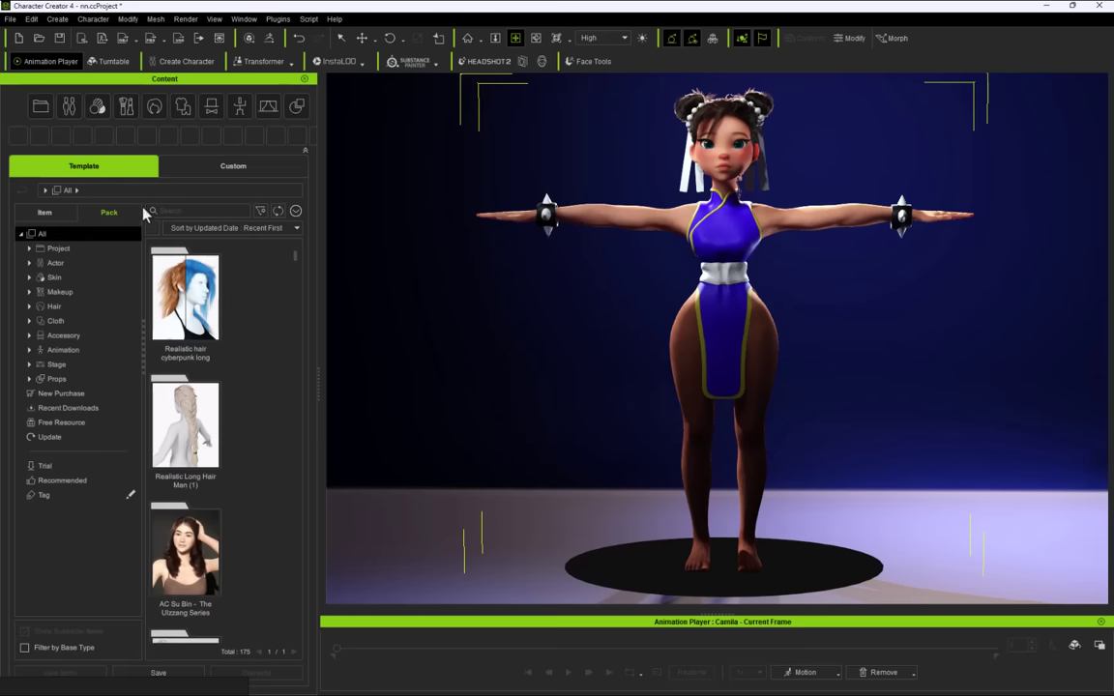
{"action": "left_click", "coordinate": [206, 211]}
{"action": "type", "text": "boots"}
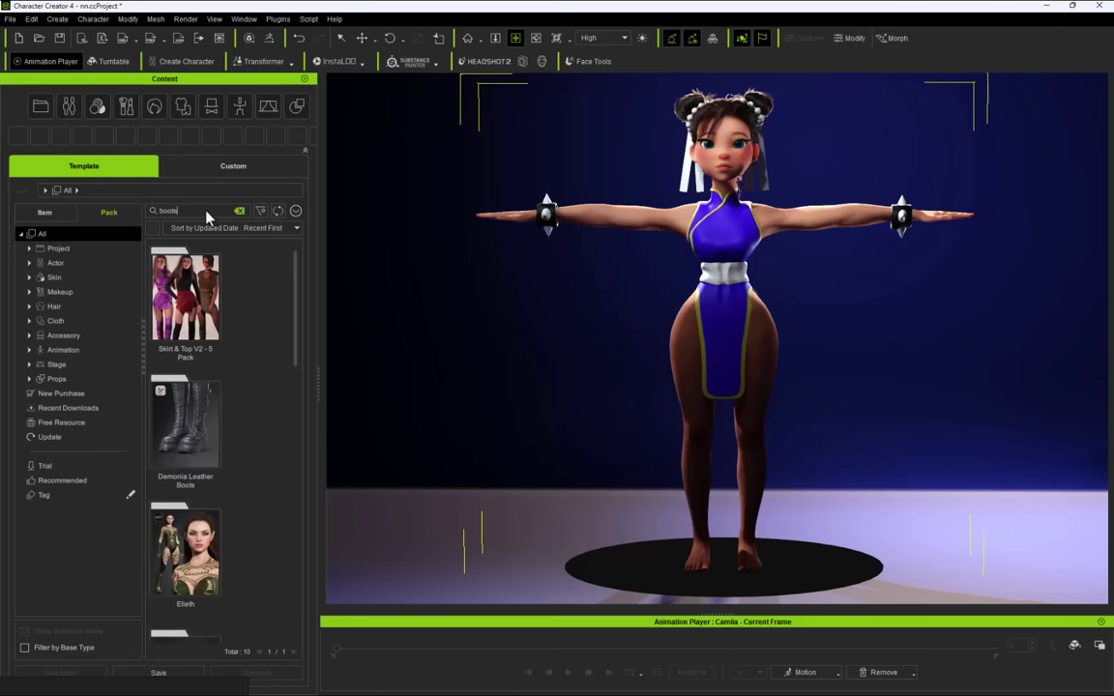
{"action": "double_click", "coordinate": [205, 411]}
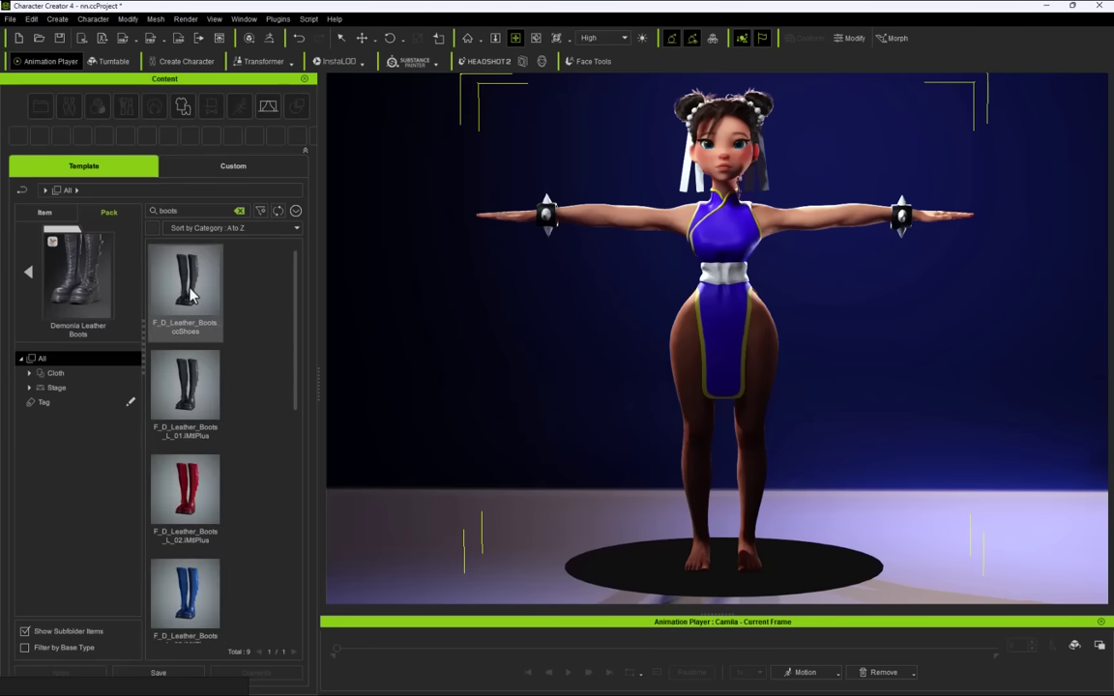
{"action": "left_click_drag", "start_coordinate": [179, 263], "coordinate": [692, 362]}
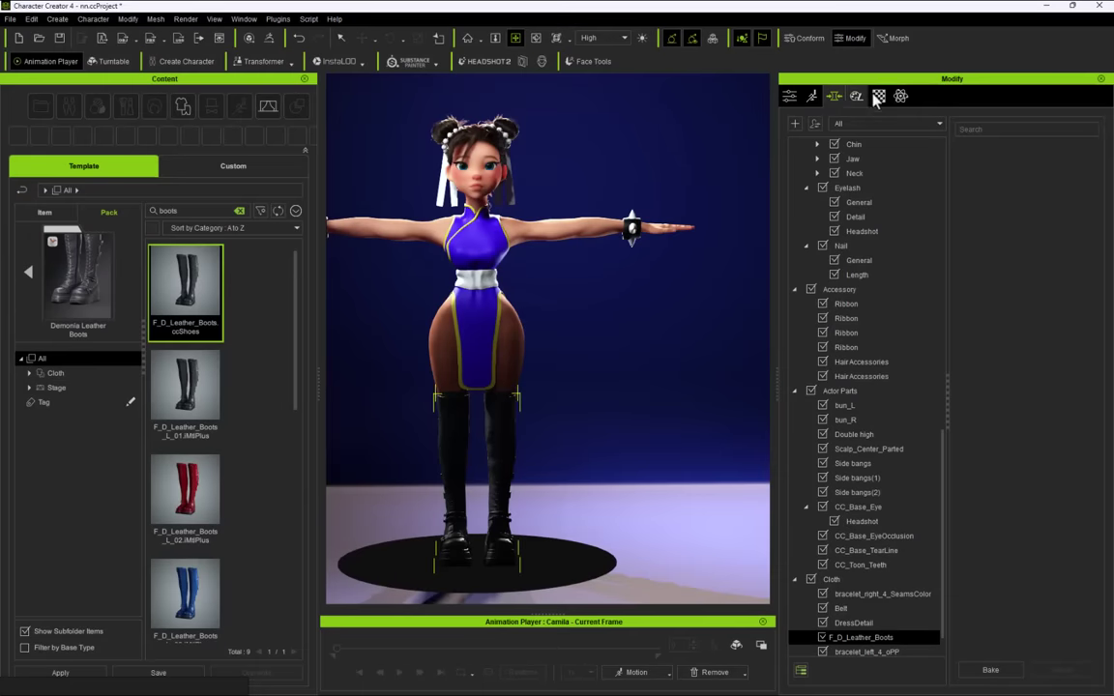
Make the leather boots' Base Color plain white and clear their Roughness texture.
{"action": "left_click", "coordinate": [878, 97]}
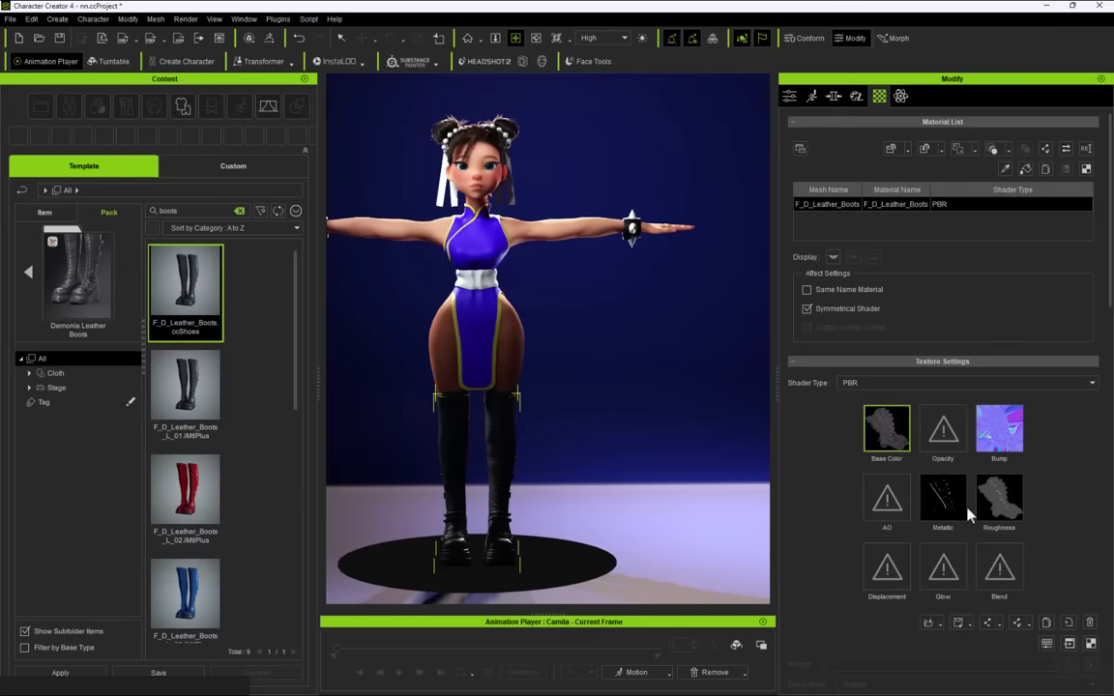
{"action": "right_click", "coordinate": [899, 443]}
{"action": "left_click", "coordinate": [954, 530]}
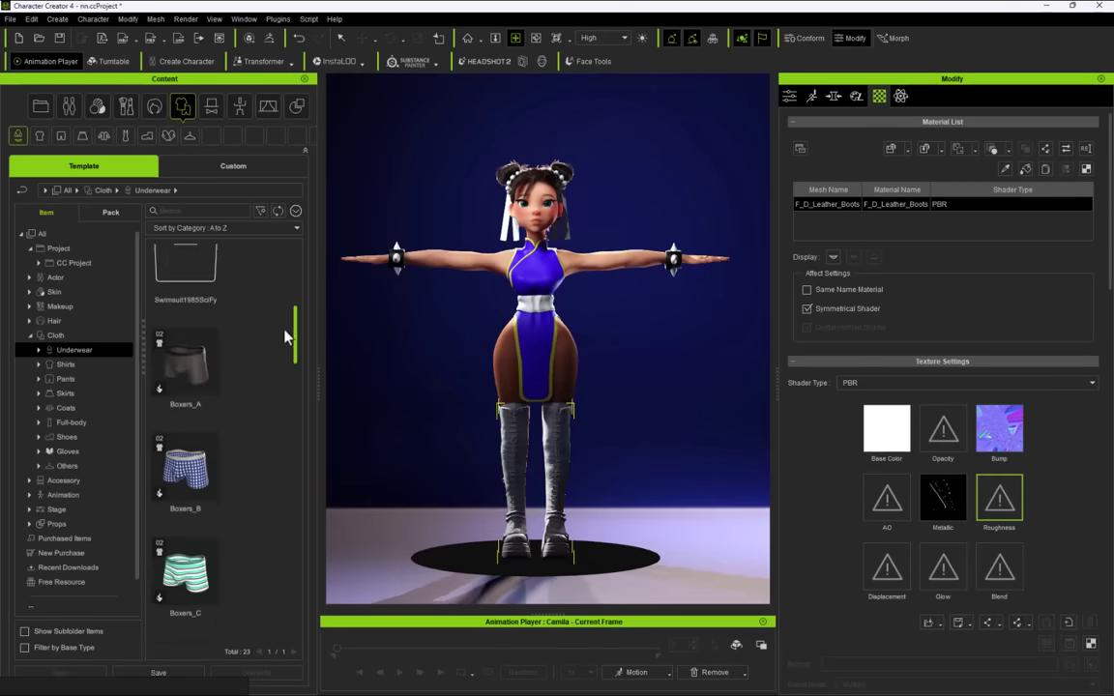
Find white underwear bottoms in the template Underwear clothing and put them on the character.
{"action": "scroll", "coordinate": [278, 546], "scroll_direction": "down", "scroll_amount": 5}
{"action": "scroll", "coordinate": [278, 546], "scroll_direction": "down", "scroll_amount": 3}
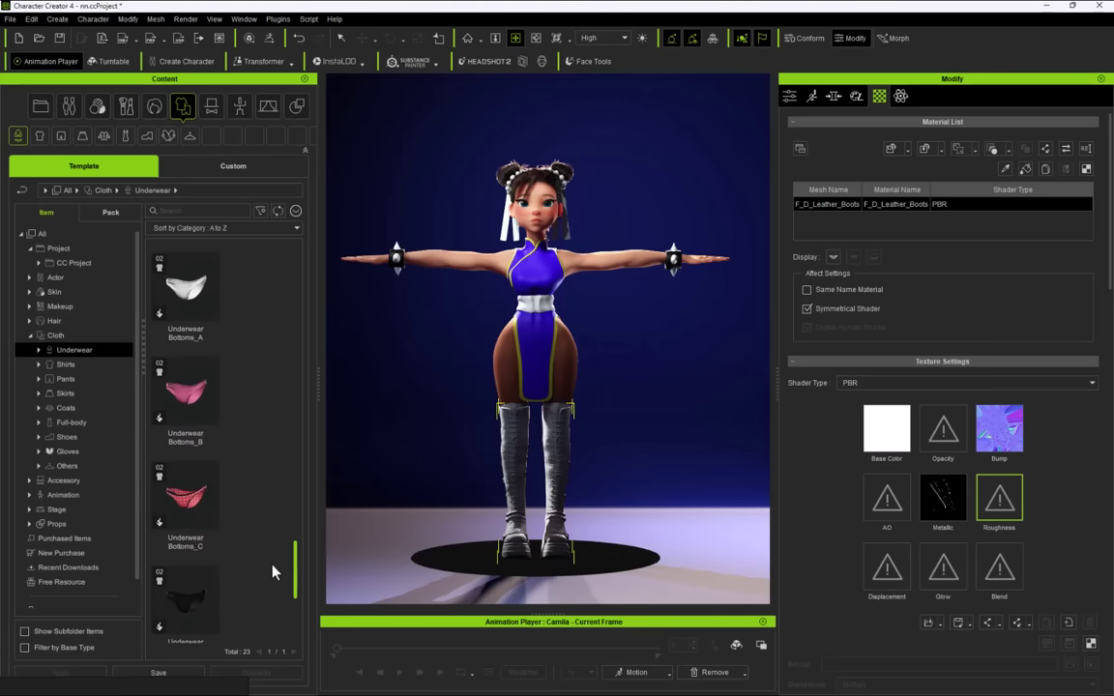
{"action": "scroll", "coordinate": [190, 317], "scroll_direction": "up", "scroll_amount": 1}
{"action": "left_click_drag", "start_coordinate": [512, 360], "coordinate": [536, 367]}
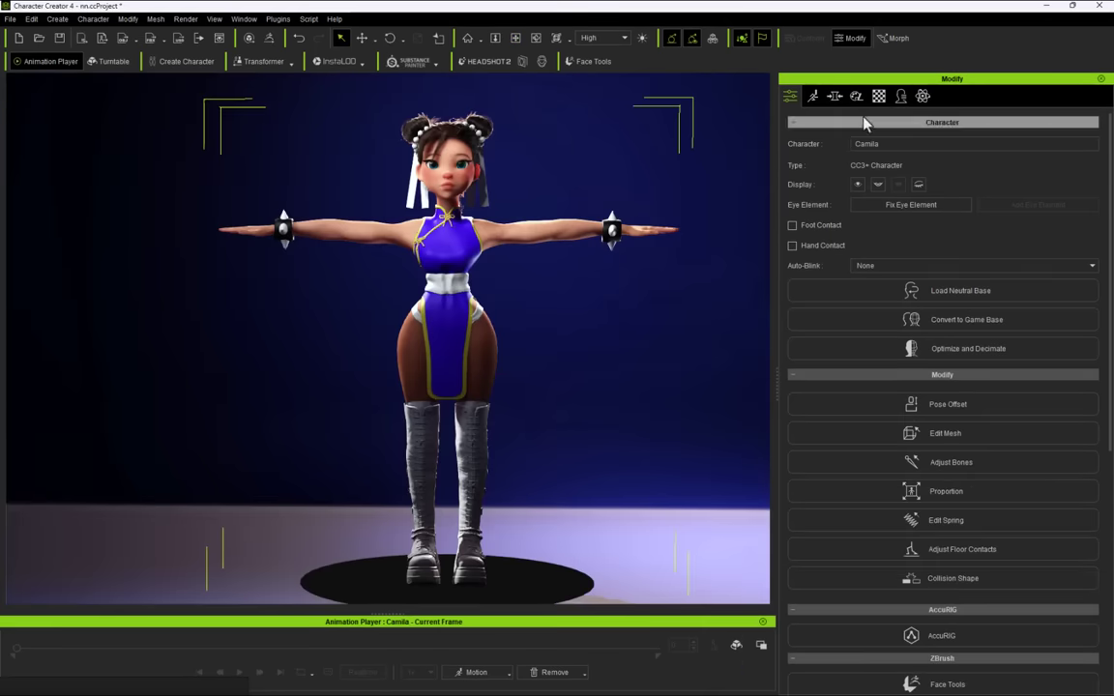
Open the pose editor for the character and place its window beside the figure.
{"action": "left_click", "coordinate": [812, 95]}
{"action": "left_click", "coordinate": [875, 152]}
{"action": "left_click_drag", "start_coordinate": [357, 111], "coordinate": [277, 265]}
{"action": "scroll", "coordinate": [527, 217], "scroll_direction": "down", "scroll_amount": 1}
{"action": "middle_click_drag", "start_coordinate": [527, 217], "coordinate": [566, 220]}
Try lifting the character's left leg into a bent-knee pose using IK mode.
{"action": "left_click", "coordinate": [137, 496]}
{"action": "left_click_drag", "start_coordinate": [484, 508], "coordinate": [484, 366]}
{"action": "key", "text": "ctrl+z"}
{"action": "left_click", "coordinate": [503, 423]}
{"action": "left_click", "coordinate": [170, 489]}
{"action": "key", "text": "e"}
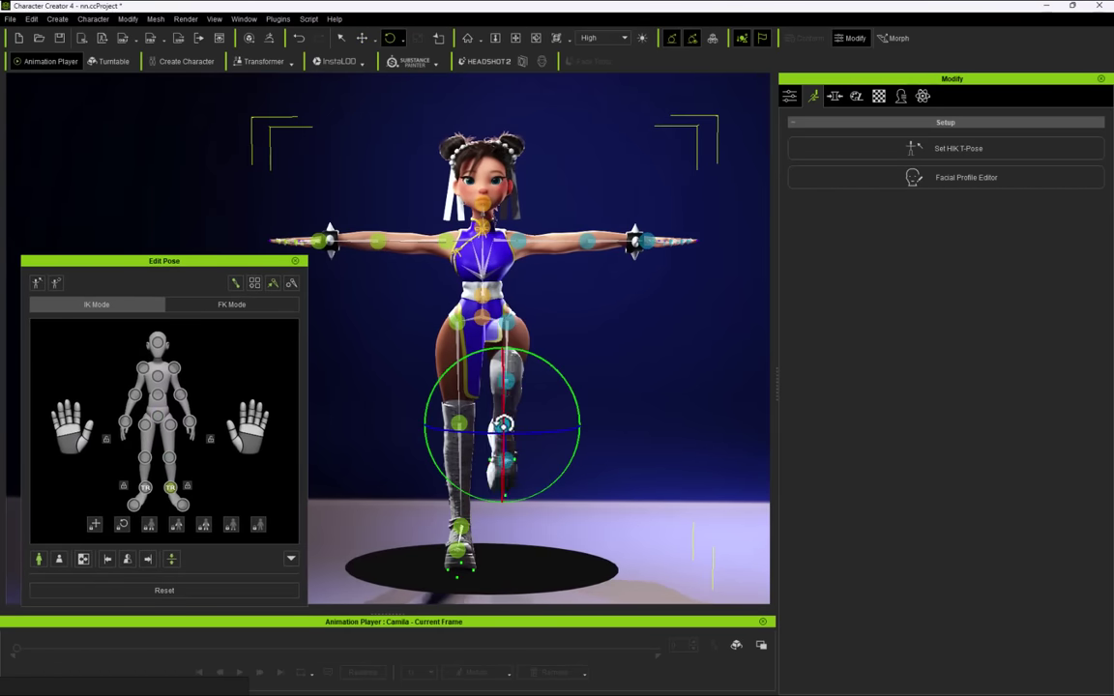
{"action": "key", "text": "w"}
{"action": "left_click_drag", "start_coordinate": [592, 313], "coordinate": [513, 319], "text": "alt"}
{"action": "key", "text": "e"}
{"action": "key", "text": "f"}
Bend the character's right arm so that the hand sits in front of the chest.
{"action": "left_click", "coordinate": [145, 487]}
{"action": "key", "text": "w"}
{"action": "left_click", "coordinate": [319, 241]}
{"action": "left_click_drag", "start_coordinate": [325, 160], "coordinate": [325, 227]}
{"action": "left_click_drag", "start_coordinate": [343, 282], "coordinate": [409, 278]}
{"action": "left_click", "coordinate": [629, 225]}
{"action": "left_click", "coordinate": [400, 290]}
{"action": "left_click_drag", "start_coordinate": [404, 218], "coordinate": [590, 131]}
{"action": "left_click_drag", "start_coordinate": [377, 239], "coordinate": [454, 249]}
Adjust the right hand's rotation and mirror the right side's pose onto the left side.
{"action": "middle_click_drag", "start_coordinate": [471, 259], "coordinate": [512, 256], "text": "alt"}
{"action": "left_click_drag", "start_coordinate": [511, 256], "coordinate": [497, 273], "text": "alt"}
{"action": "key", "text": "e"}
{"action": "left_click_drag", "start_coordinate": [541, 322], "coordinate": [628, 238], "text": "alt"}
{"action": "middle_click_drag", "start_coordinate": [629, 238], "coordinate": [675, 278], "text": "alt"}
{"action": "left_click", "coordinate": [148, 559]}
Reposition the character's left hand in front of the chest.
{"action": "left_click", "coordinate": [468, 301]}
{"action": "left_click", "coordinate": [362, 37]}
{"action": "left_click_drag", "start_coordinate": [495, 277], "coordinate": [497, 266]}
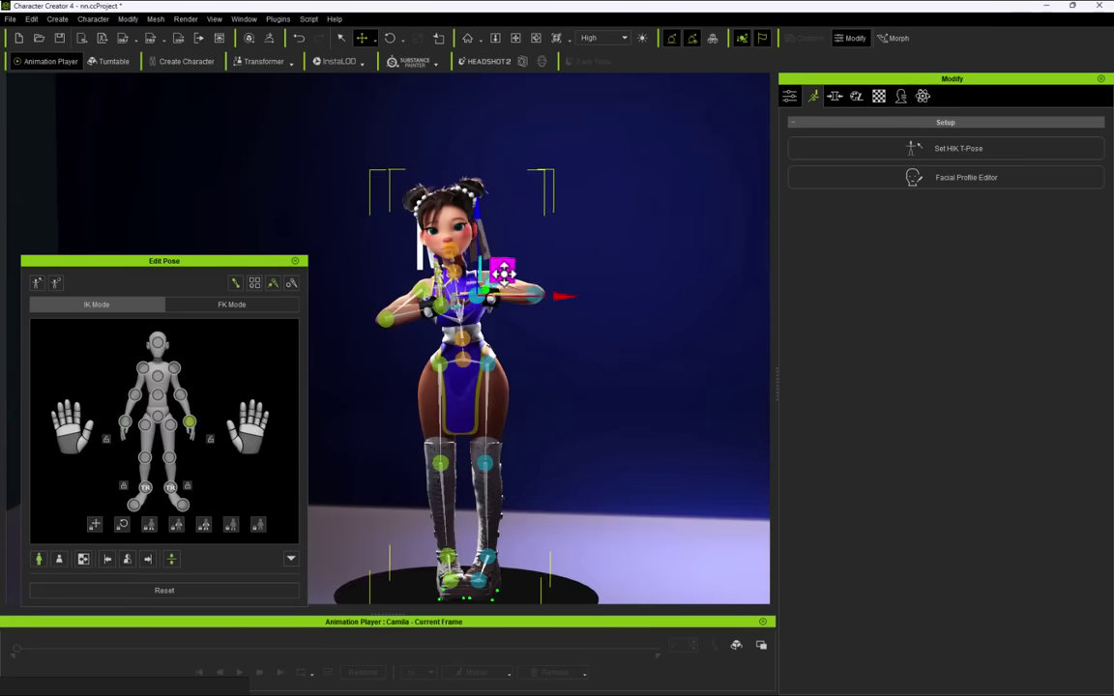
Raise the character's left foot so that the knee bends and she stands on her right leg.
{"action": "scroll", "coordinate": [469, 290], "scroll_direction": "down", "scroll_amount": 1}
{"action": "middle_click_drag", "start_coordinate": [553, 524], "coordinate": [549, 503], "text": "alt"}
{"action": "left_click_drag", "start_coordinate": [480, 441], "coordinate": [497, 397]}
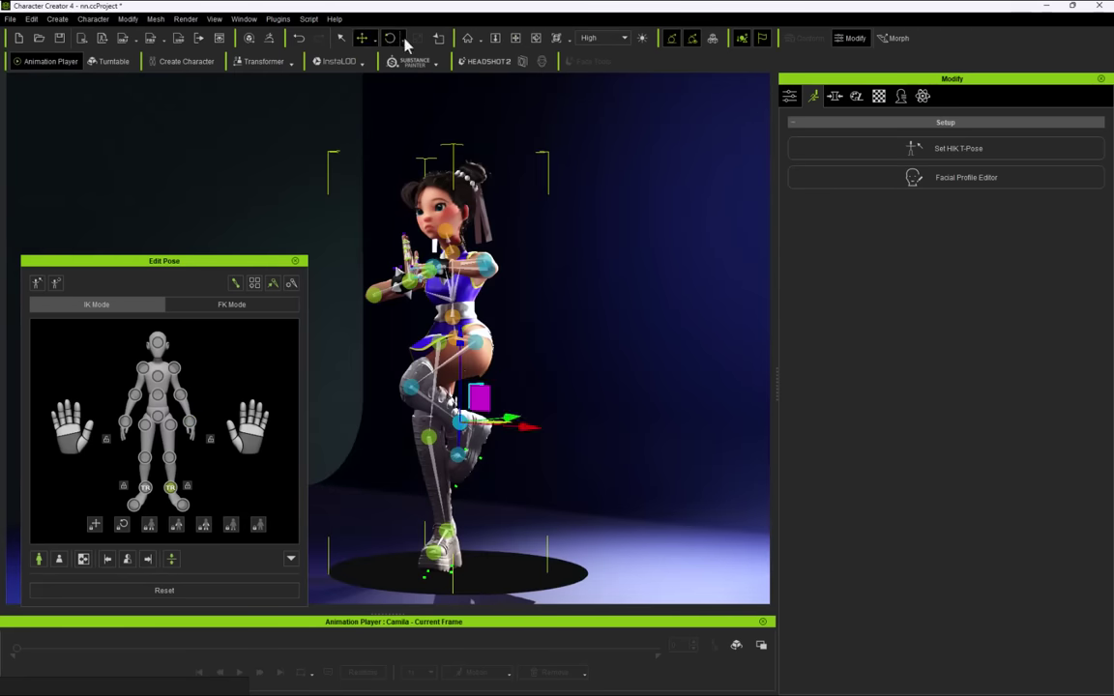
Refine the chest, hips and left hand so that both hands meet in front of the chest in a fighting stance.
{"action": "left_click", "coordinate": [389, 37]}
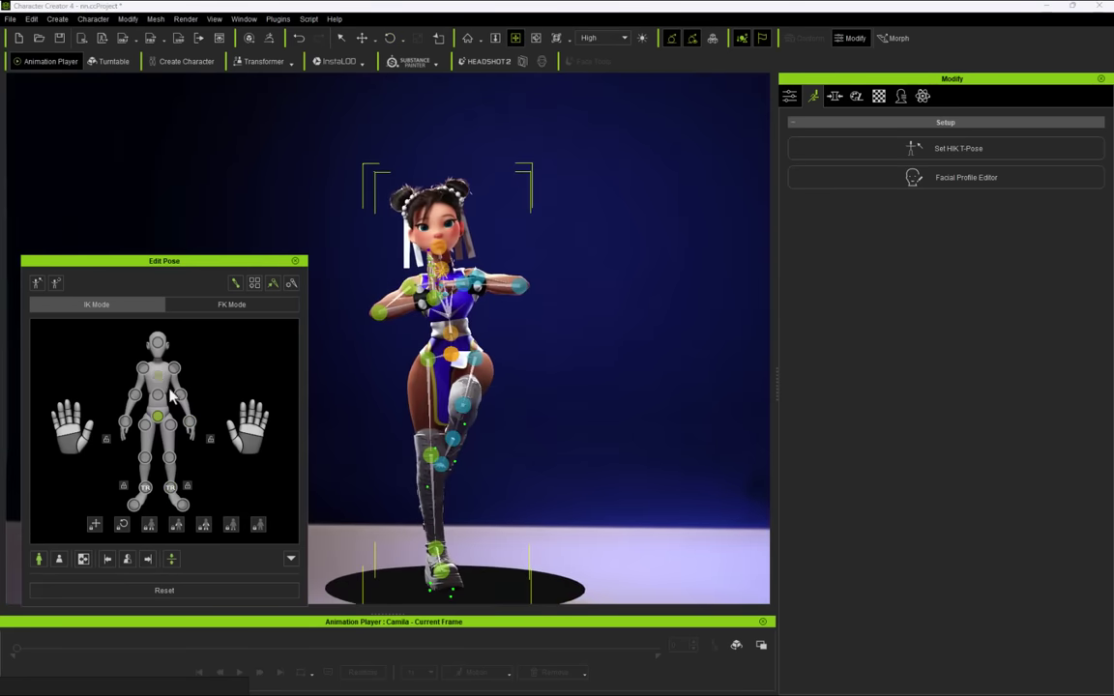
{"action": "left_click", "coordinate": [447, 281]}
{"action": "left_click_drag", "start_coordinate": [488, 222], "coordinate": [497, 248]}
{"action": "left_click", "coordinate": [449, 354]}
{"action": "left_click", "coordinate": [451, 275]}
{"action": "left_click", "coordinate": [483, 278]}
{"action": "left_click", "coordinate": [362, 38]}
{"action": "left_click", "coordinate": [475, 282]}
{"action": "left_click", "coordinate": [390, 38]}
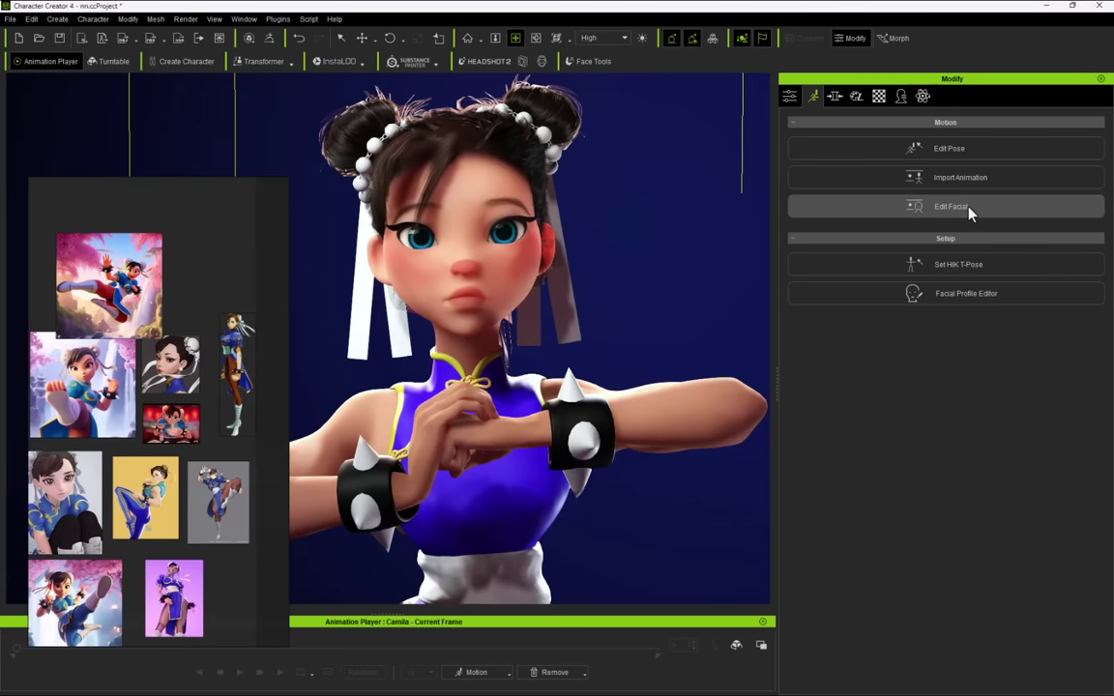
Open the facial editor and place its window beside the character's face.
{"action": "left_click", "coordinate": [970, 203]}
{"action": "left_click_drag", "start_coordinate": [667, 145], "coordinate": [769, 148]}
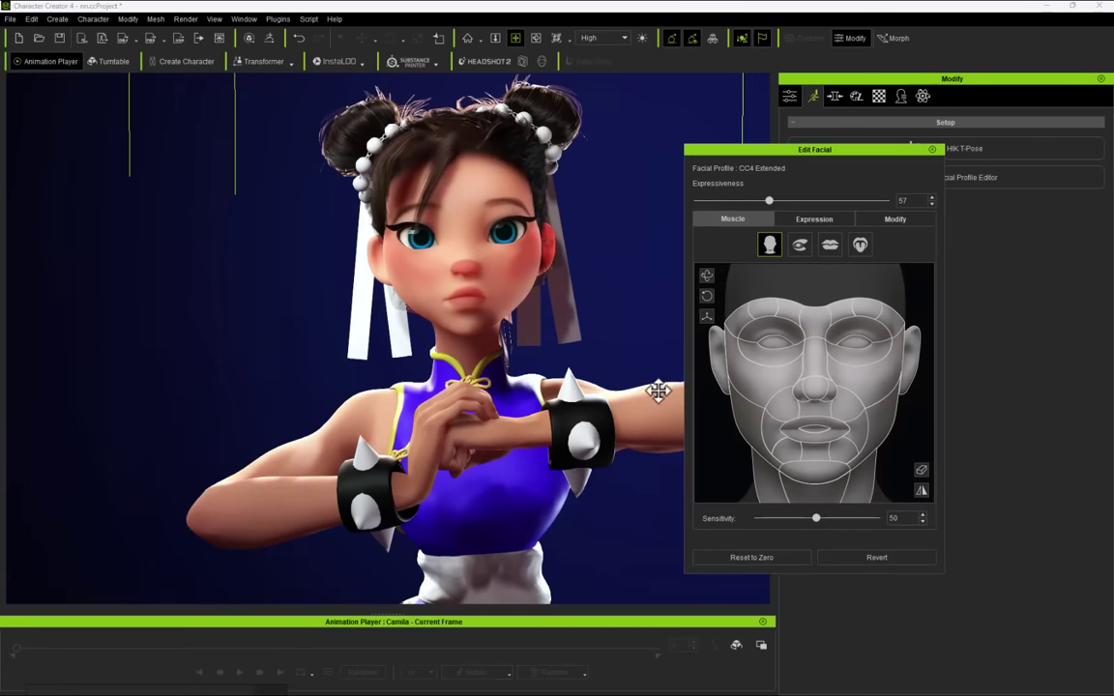
{"action": "scroll", "coordinate": [650, 380], "scroll_direction": "up", "scroll_amount": 3}
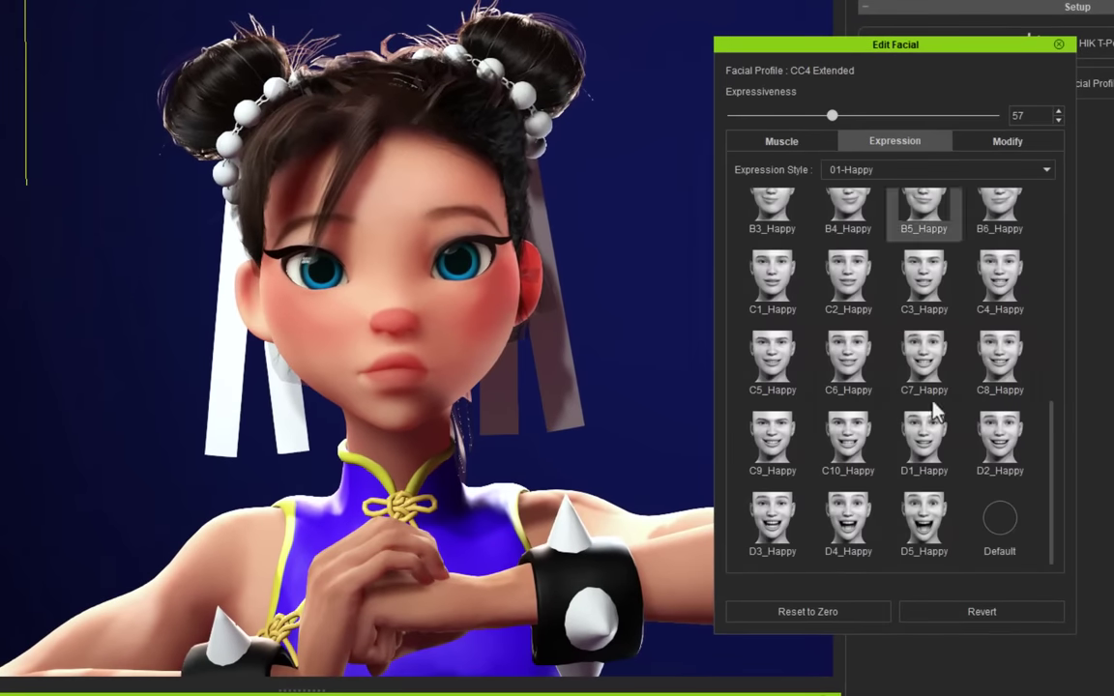
Try the D5_Happy expression with expressiveness at 72 and the D6_Sad expression on the face.
{"action": "left_click", "coordinate": [923, 522]}
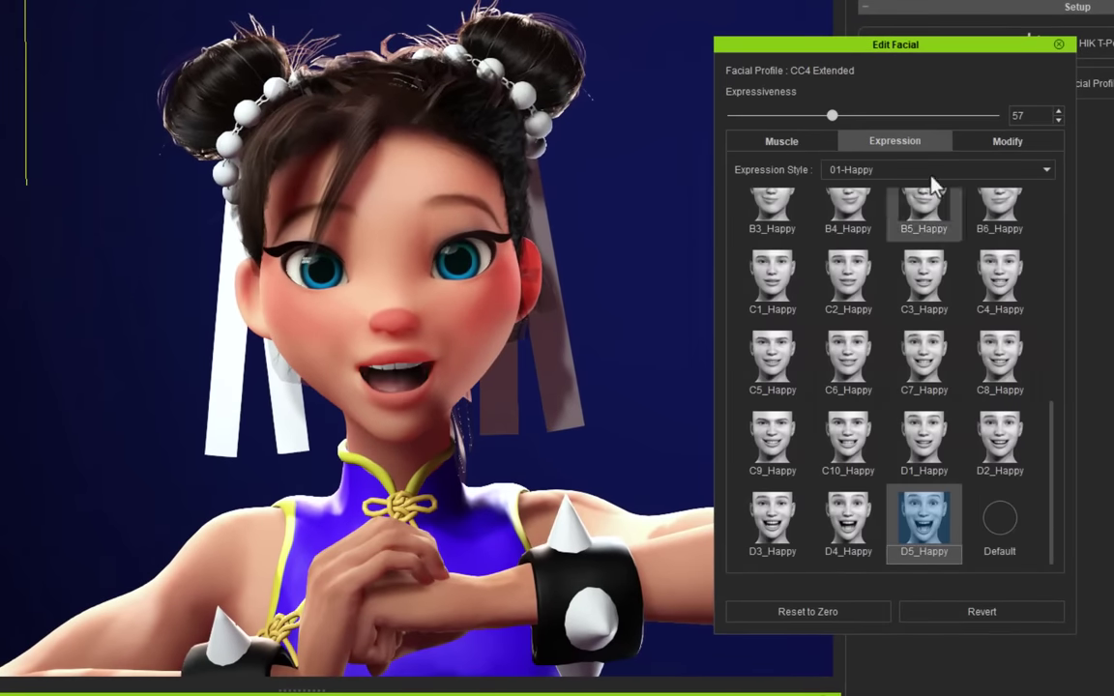
{"action": "left_click_drag", "start_coordinate": [831, 115], "coordinate": [866, 116]}
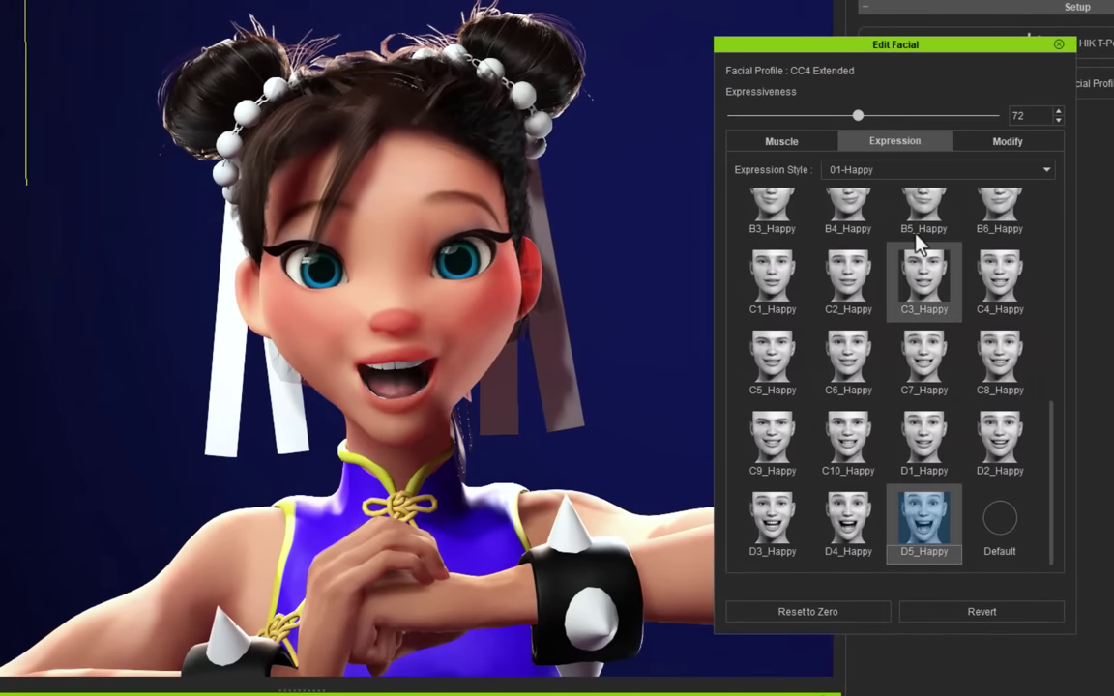
{"action": "left_click", "coordinate": [880, 171]}
{"action": "left_click", "coordinate": [870, 195]}
{"action": "left_click", "coordinate": [846, 282]}
{"action": "left_click", "coordinate": [772, 517]}
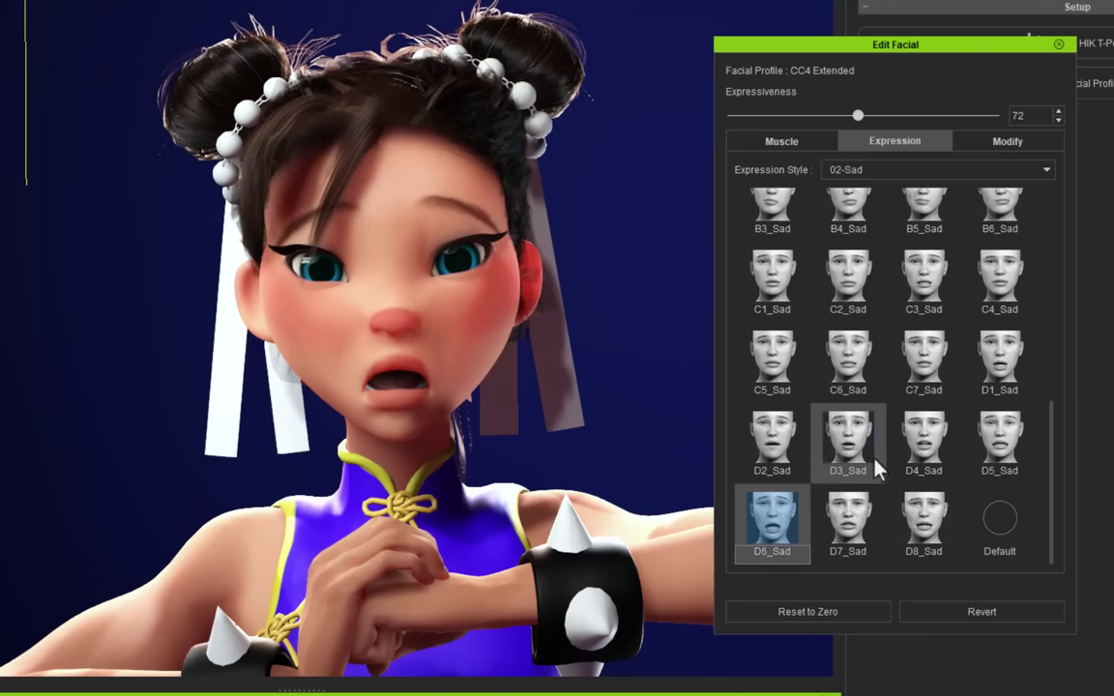
Try the 08-Parts expressions G1_Open, F5_Bite and E1_Pucker, raising expressiveness to about 132.
{"action": "left_click", "coordinate": [848, 169]}
{"action": "left_click", "coordinate": [851, 274]}
{"action": "left_click", "coordinate": [848, 522]}
{"action": "left_click", "coordinate": [983, 464]}
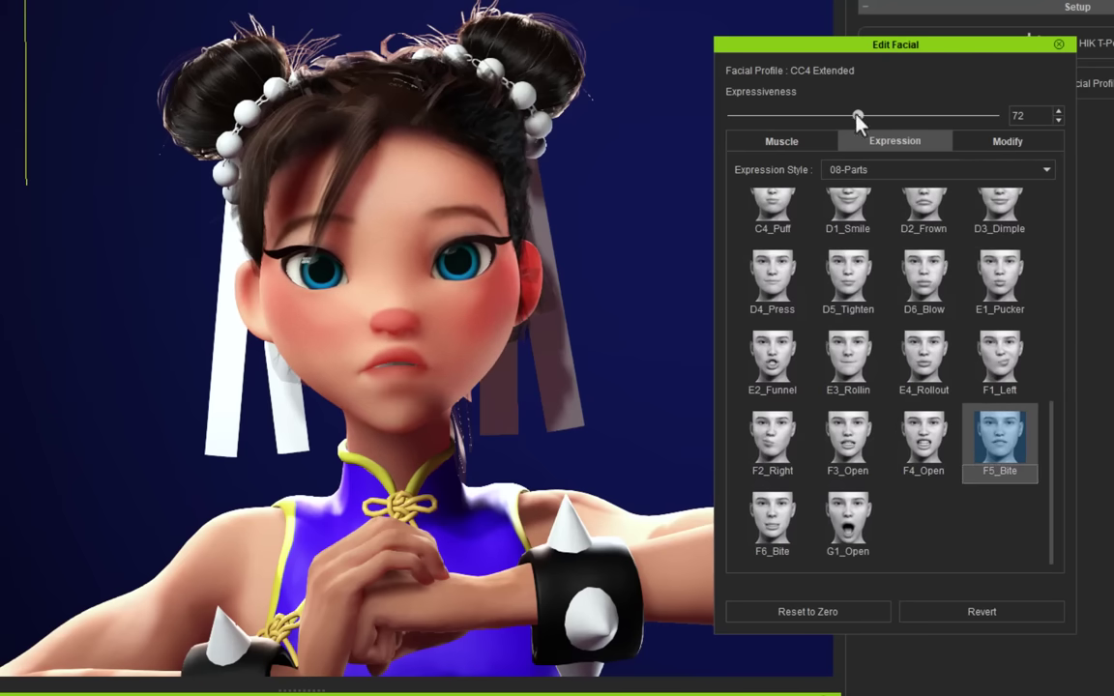
{"action": "left_click", "coordinate": [998, 280]}
{"action": "left_click_drag", "start_coordinate": [826, 115], "coordinate": [994, 116]}
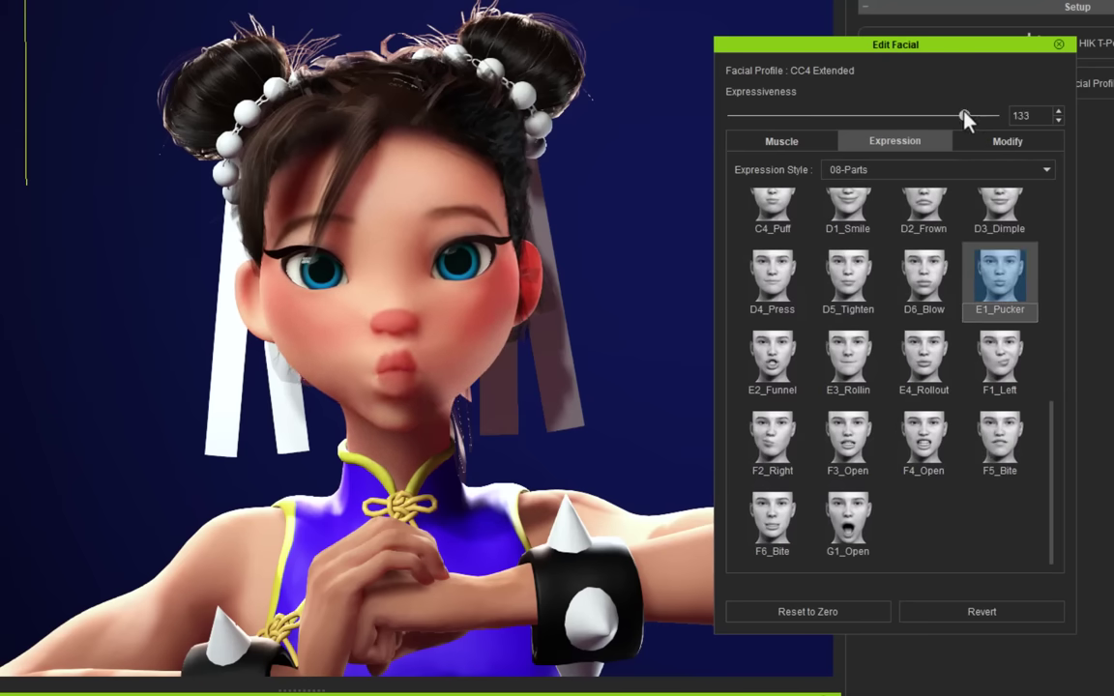
Go through the eye blink, eyelid and eyeball modifiers and set Eye_Pupil_Dilate to 100.
{"action": "left_click", "coordinate": [1000, 142]}
{"action": "left_click", "coordinate": [758, 219]}
{"action": "left_click_drag", "start_coordinate": [870, 238], "coordinate": [905, 242]}
{"action": "left_click", "coordinate": [756, 237]}
{"action": "left_click", "coordinate": [764, 271]}
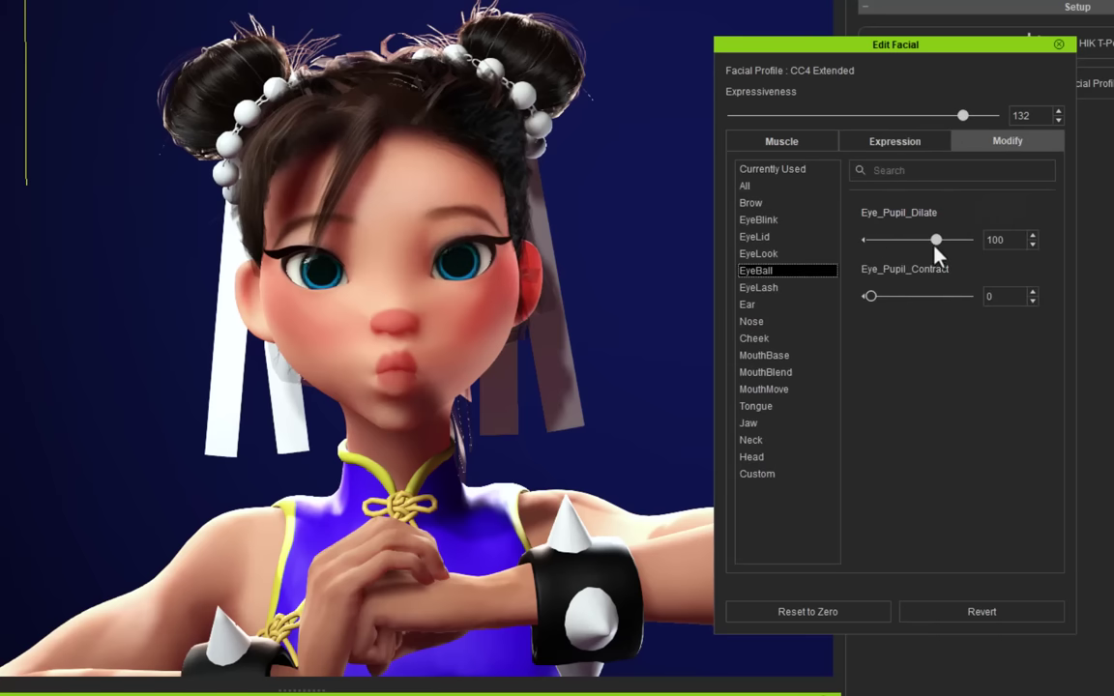
Apply the D4_Happy expression with expressiveness at 86 and adjust the lower face with the facial muscle controls.
{"action": "left_click", "coordinate": [883, 144]}
{"action": "left_click", "coordinate": [848, 522]}
{"action": "left_click_drag", "start_coordinate": [962, 115], "coordinate": [865, 115]}
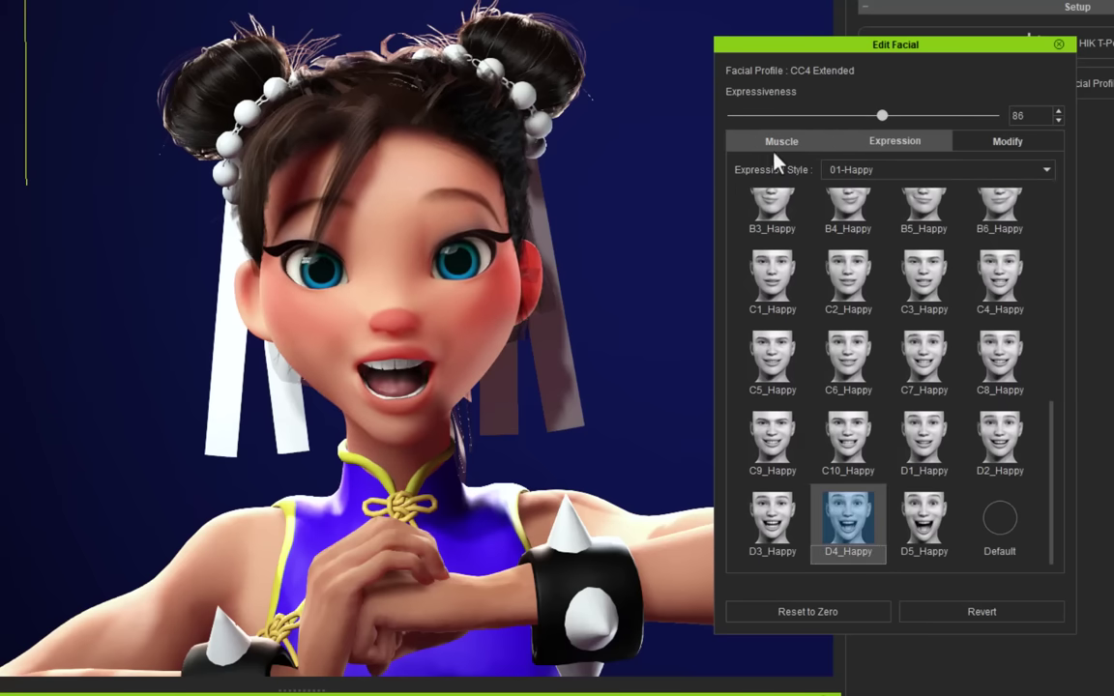
{"action": "left_click", "coordinate": [780, 143]}
{"action": "left_click_drag", "start_coordinate": [827, 437], "coordinate": [984, 437]}
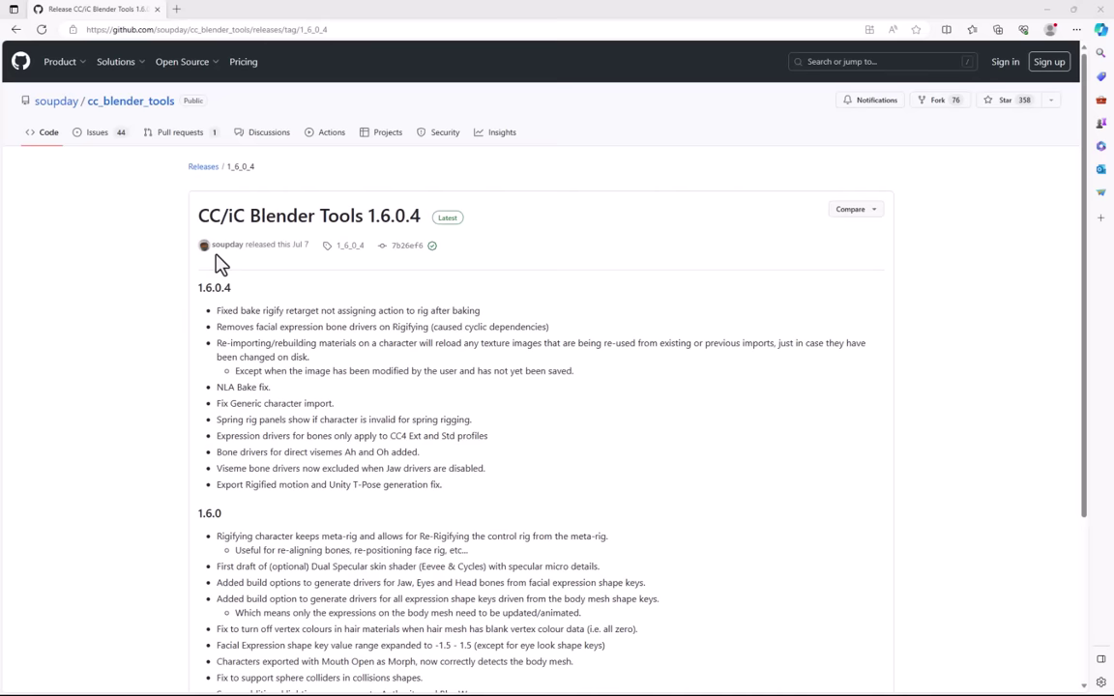
Install the cc_blender_tools-1_6_0_4.zip add-on from the Downloads folder in Blender and search the add-ons for "cc".
{"action": "scroll", "coordinate": [329, 270], "scroll_direction": "down", "scroll_amount": 5}
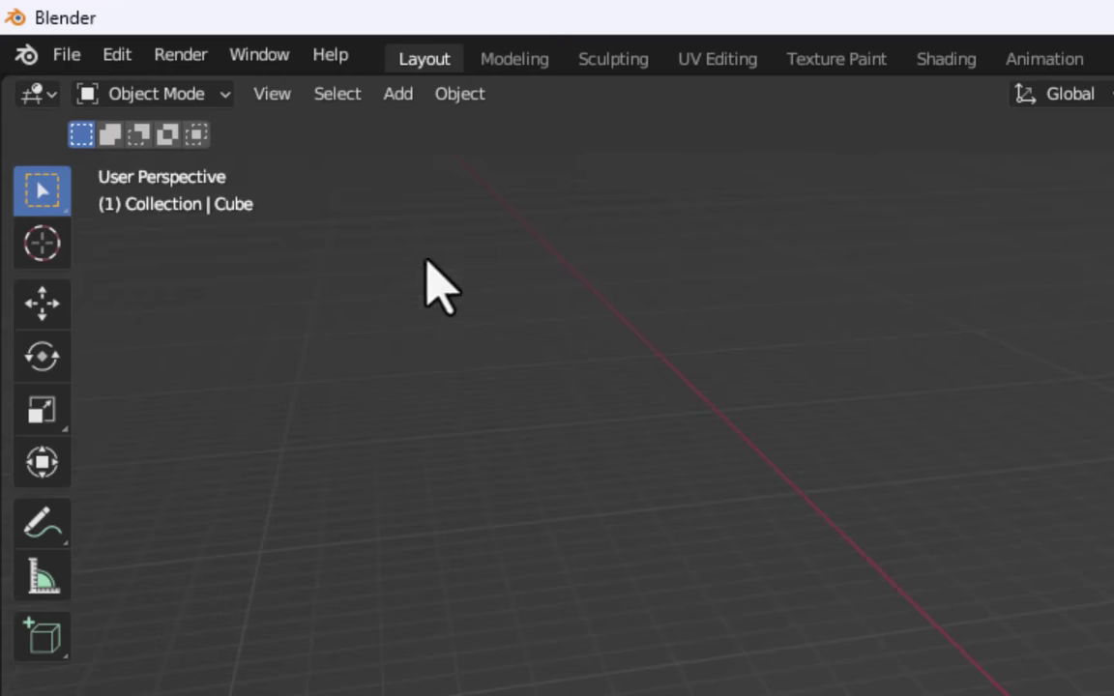
{"action": "left_click", "coordinate": [124, 58]}
{"action": "left_click", "coordinate": [190, 490]}
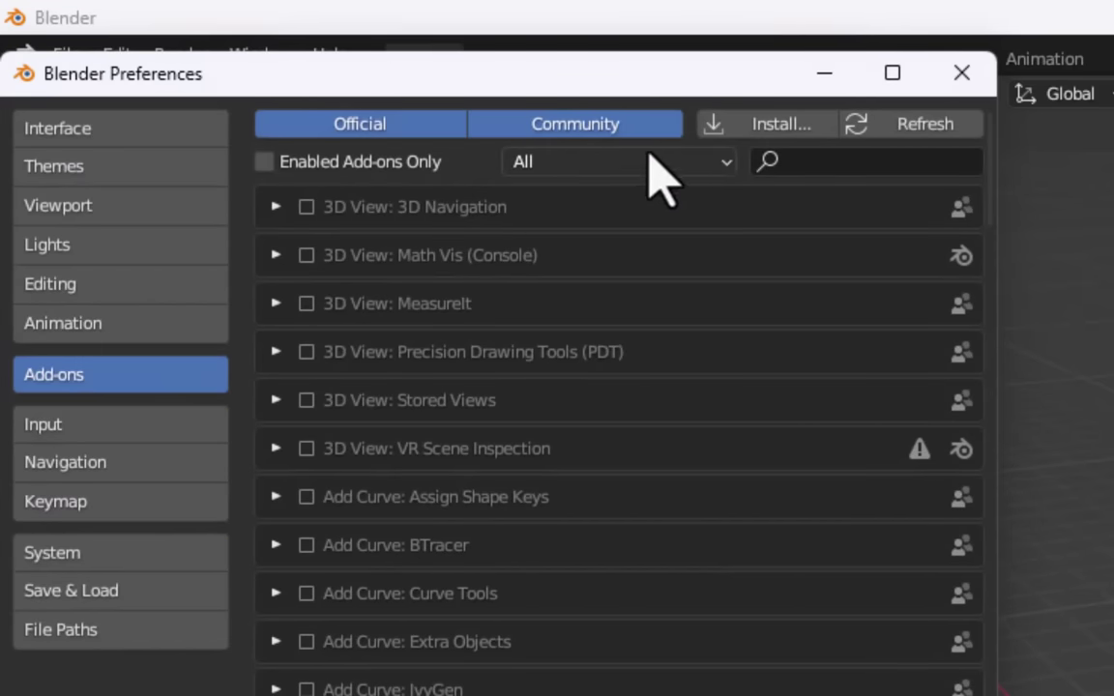
{"action": "left_click", "coordinate": [773, 124]}
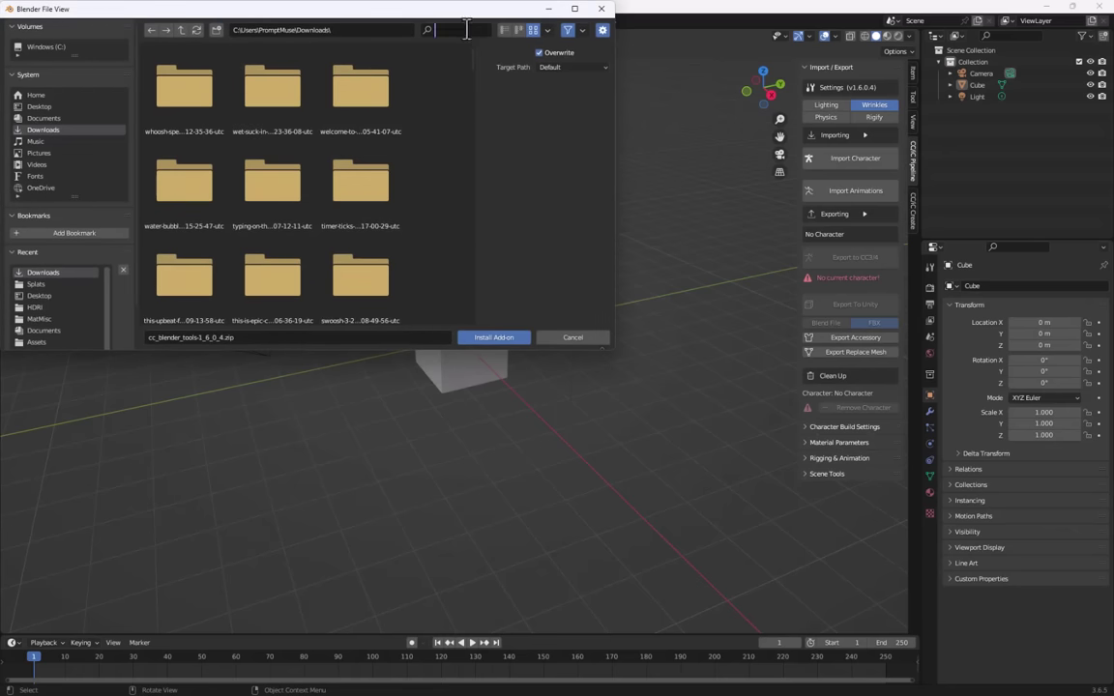
{"action": "type", "text": "cc"}
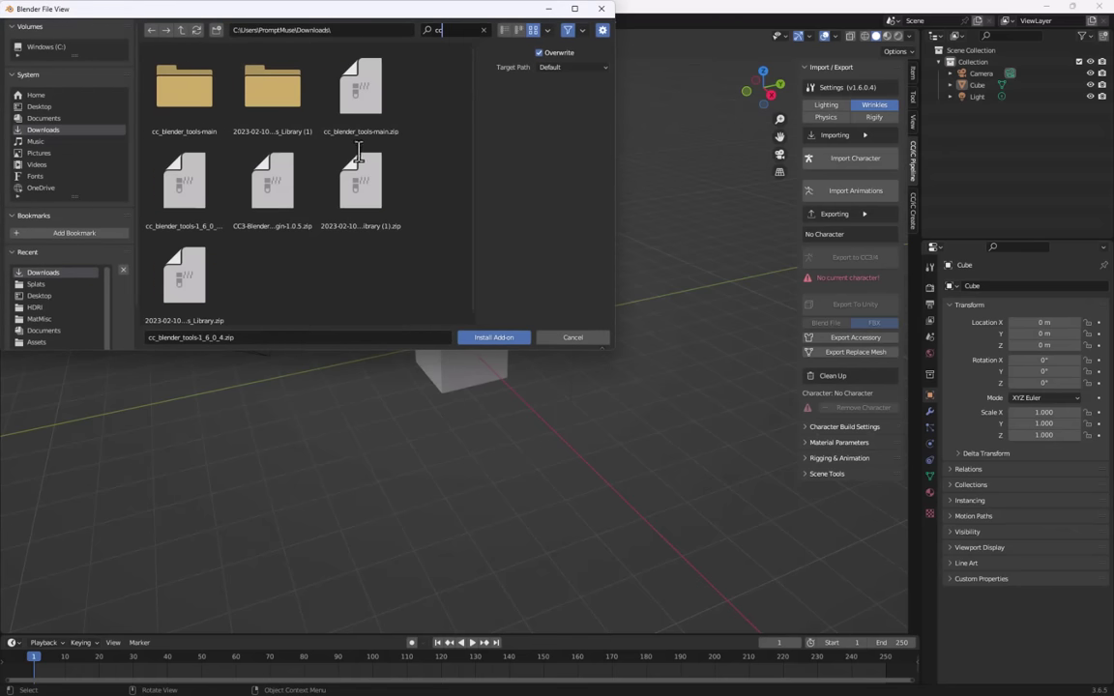
{"action": "key", "text": "Return"}
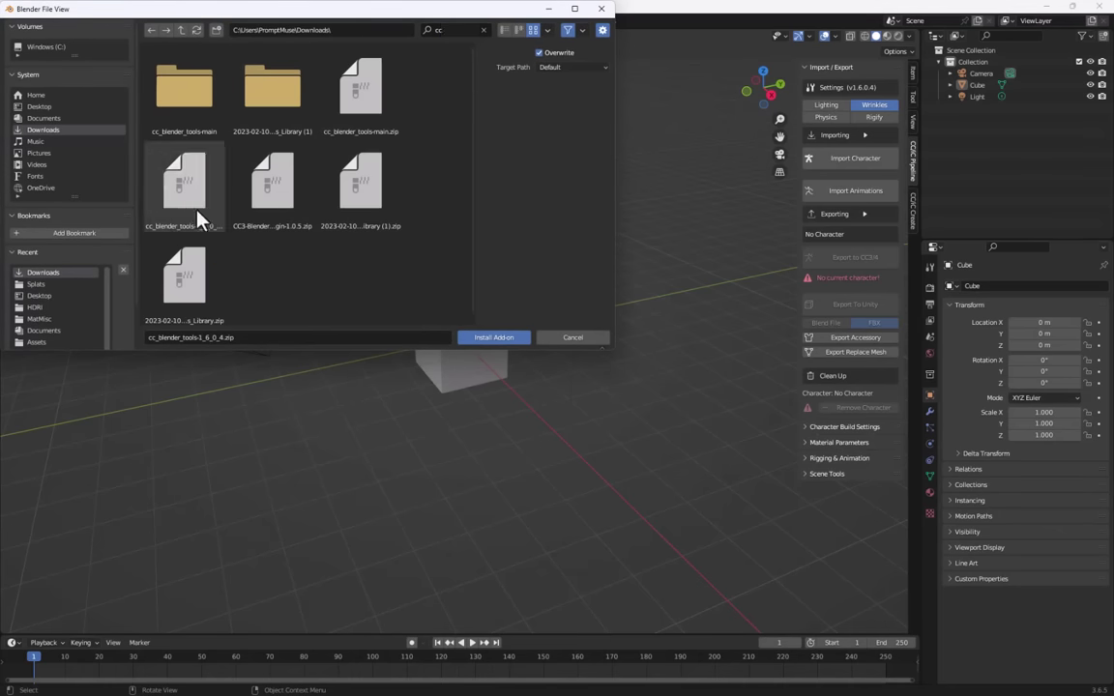
{"action": "left_click", "coordinate": [474, 339]}
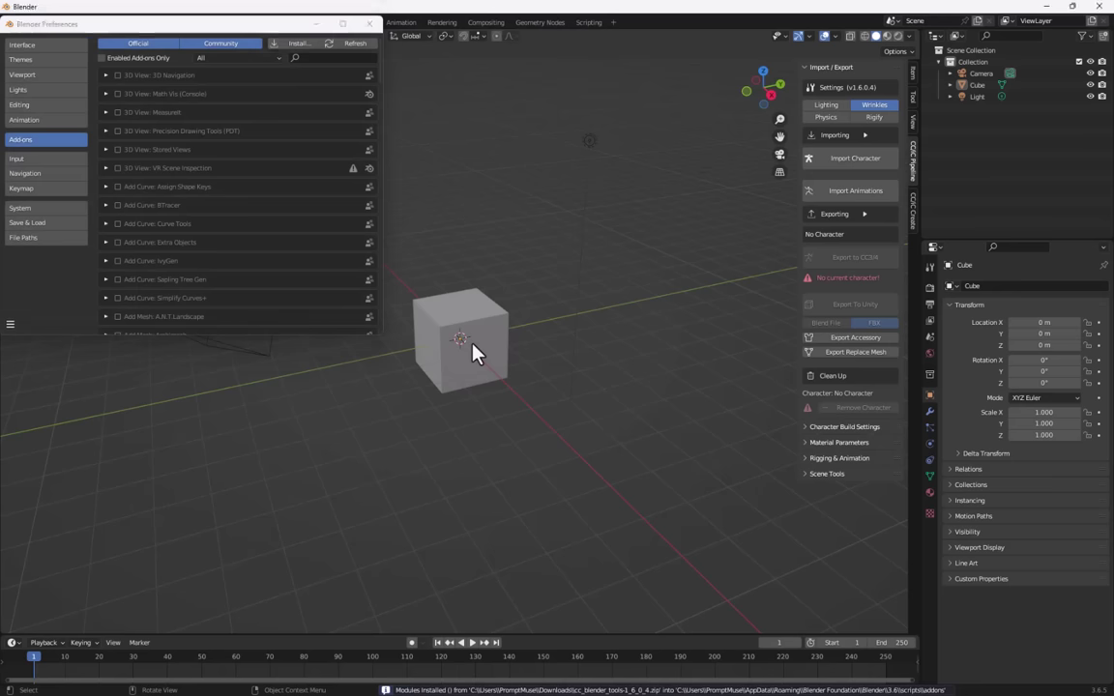
{"action": "left_click", "coordinate": [315, 58]}
{"action": "type", "text": "cc"}
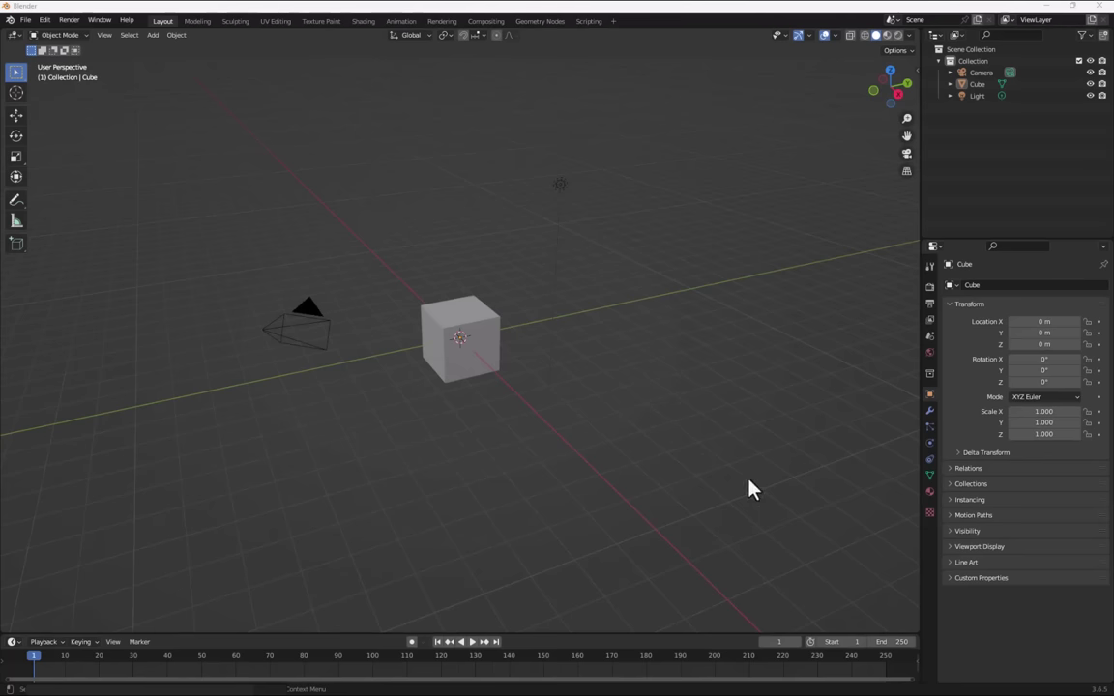
Delete the default cube, camera and light and bring up the CC/iC Pipeline tools.
{"action": "left_click_drag", "start_coordinate": [748, 479], "coordinate": [240, 152]}
{"action": "key", "text": "Delete"}
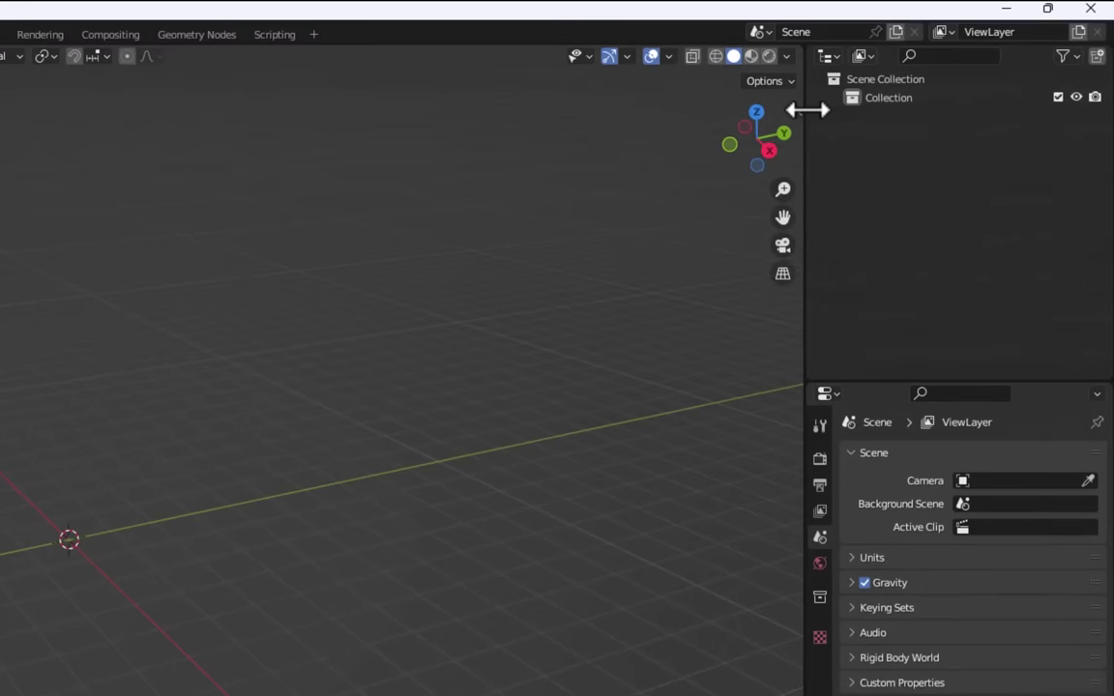
{"action": "key", "text": "n"}
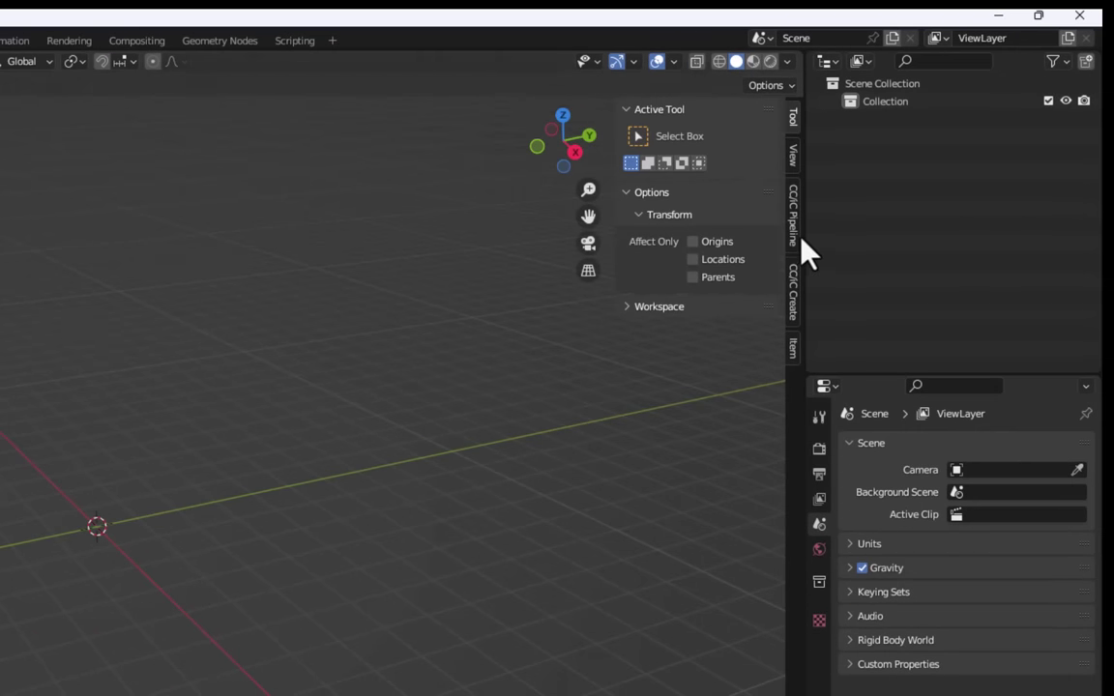
{"action": "left_click", "coordinate": [796, 232]}
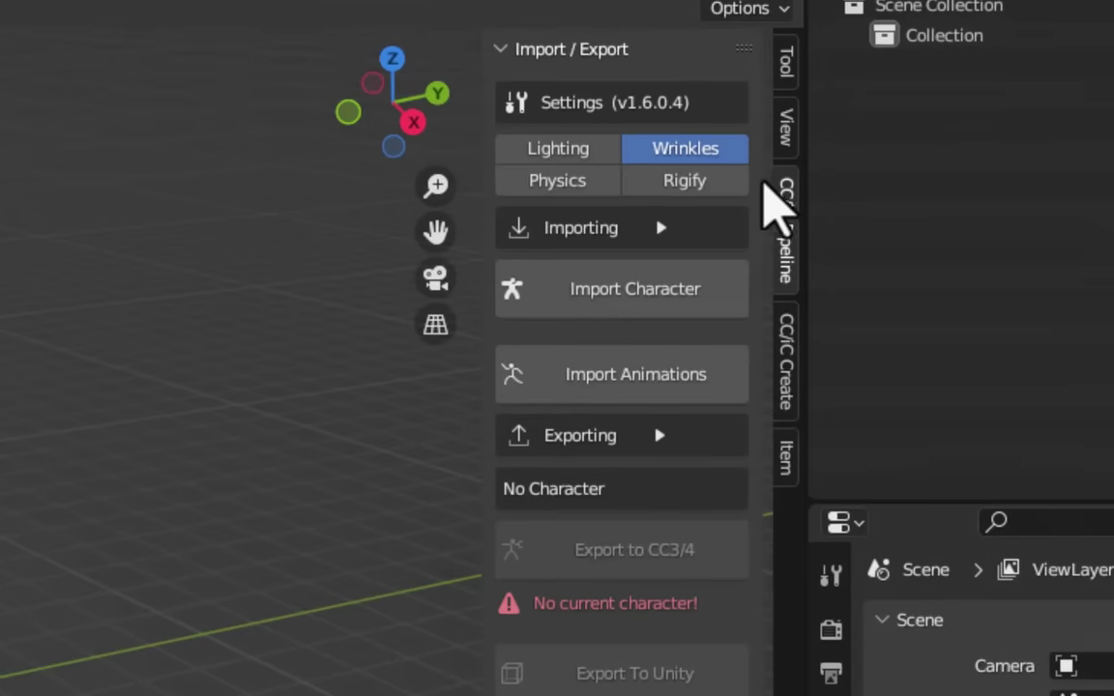
Import test.Fbx as a character with Lighting, Physics and Rigify enabled and Wrinkles disabled.
{"action": "left_click", "coordinate": [718, 152]}
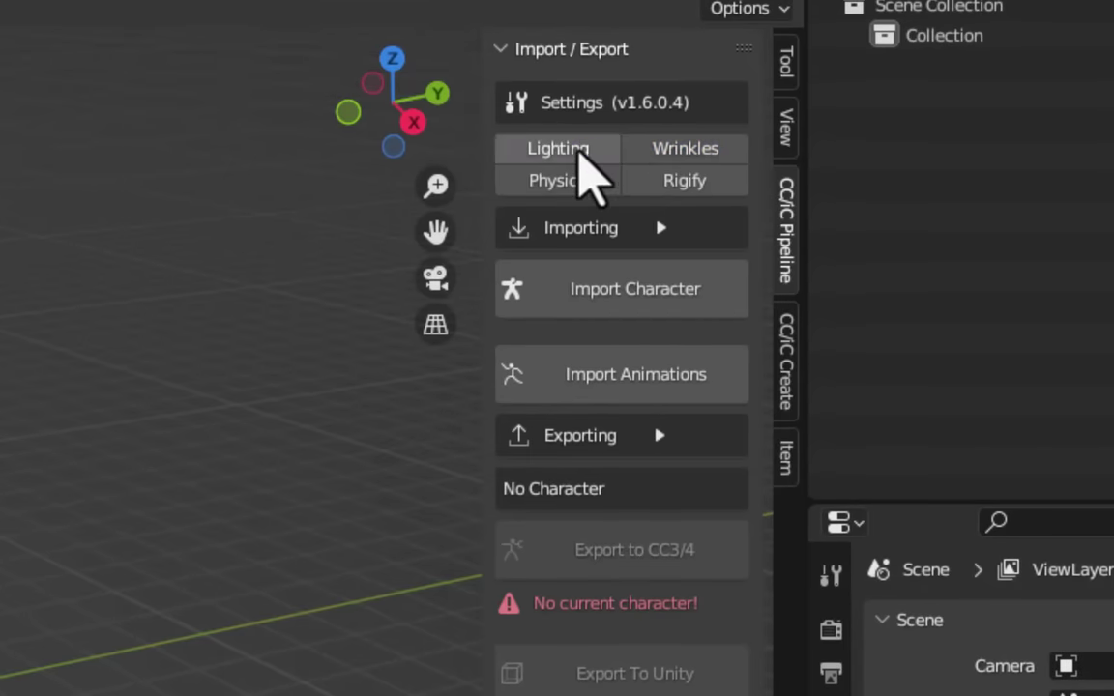
{"action": "left_click", "coordinate": [584, 153]}
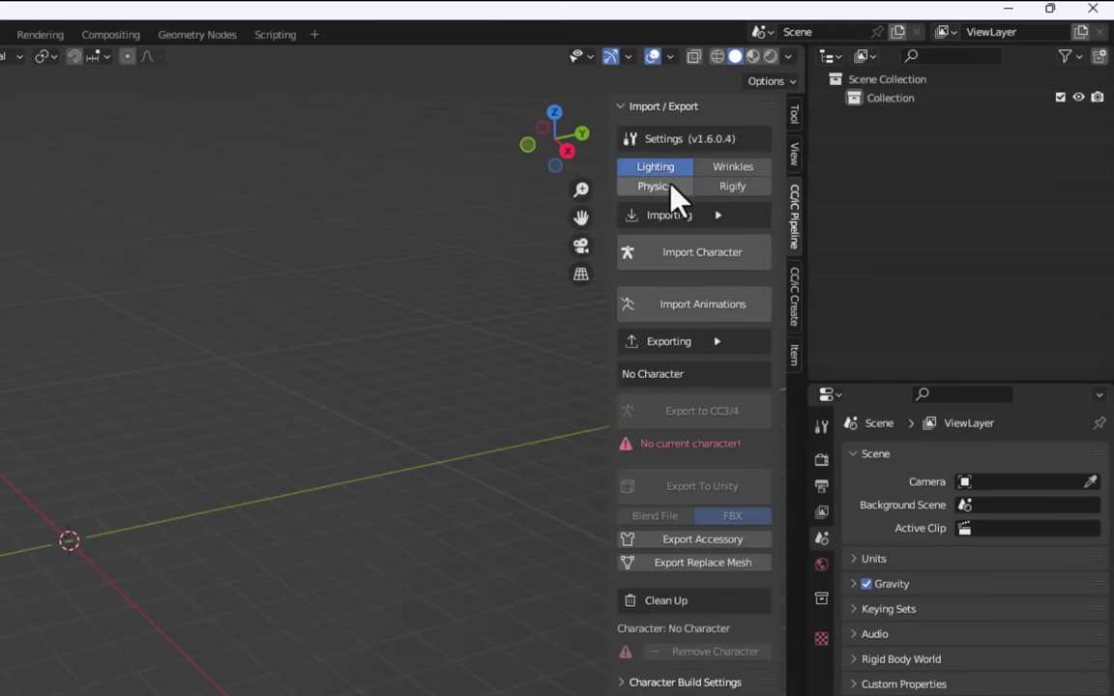
{"action": "left_click", "coordinate": [667, 186]}
{"action": "left_click", "coordinate": [735, 189]}
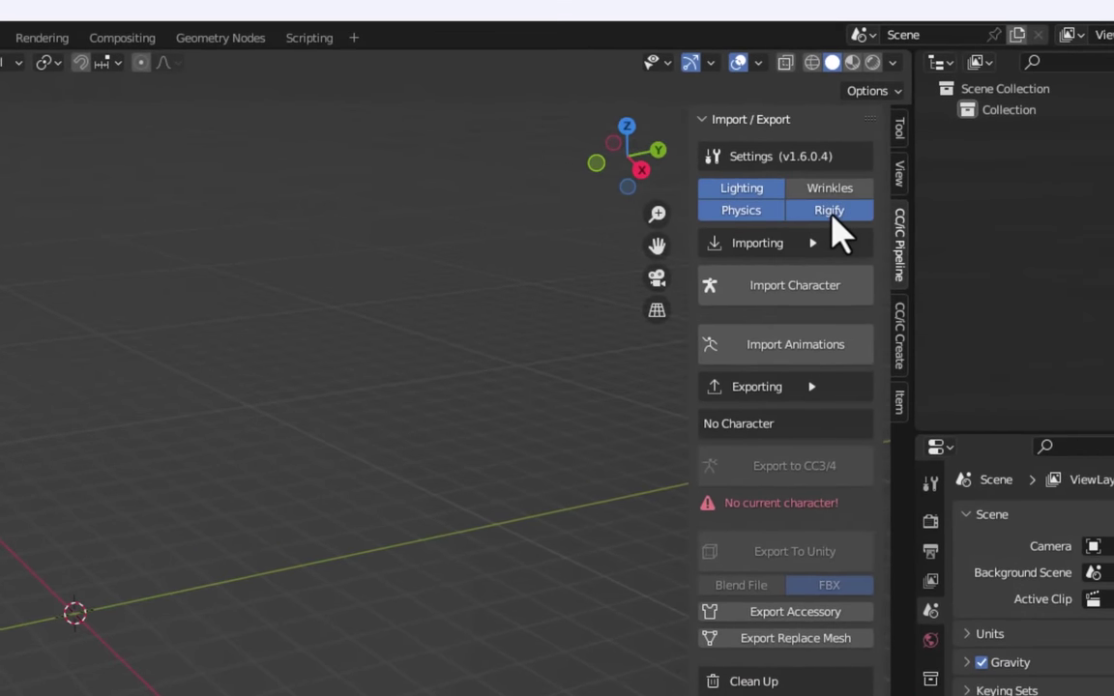
{"action": "left_click", "coordinate": [825, 285]}
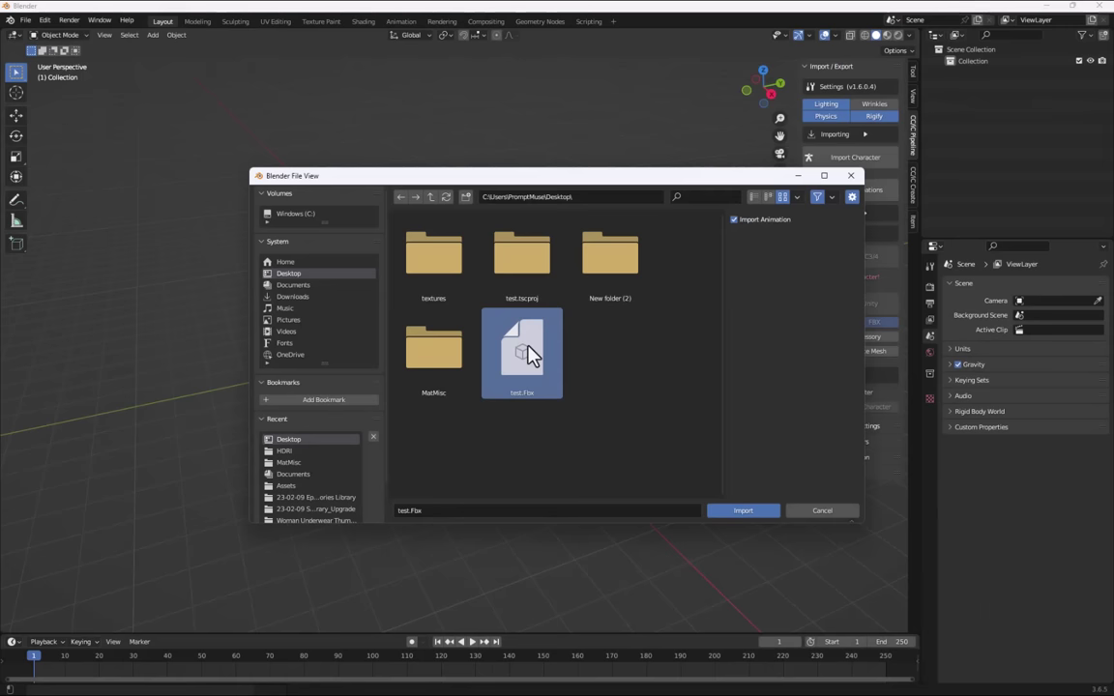
{"action": "left_click", "coordinate": [741, 504]}
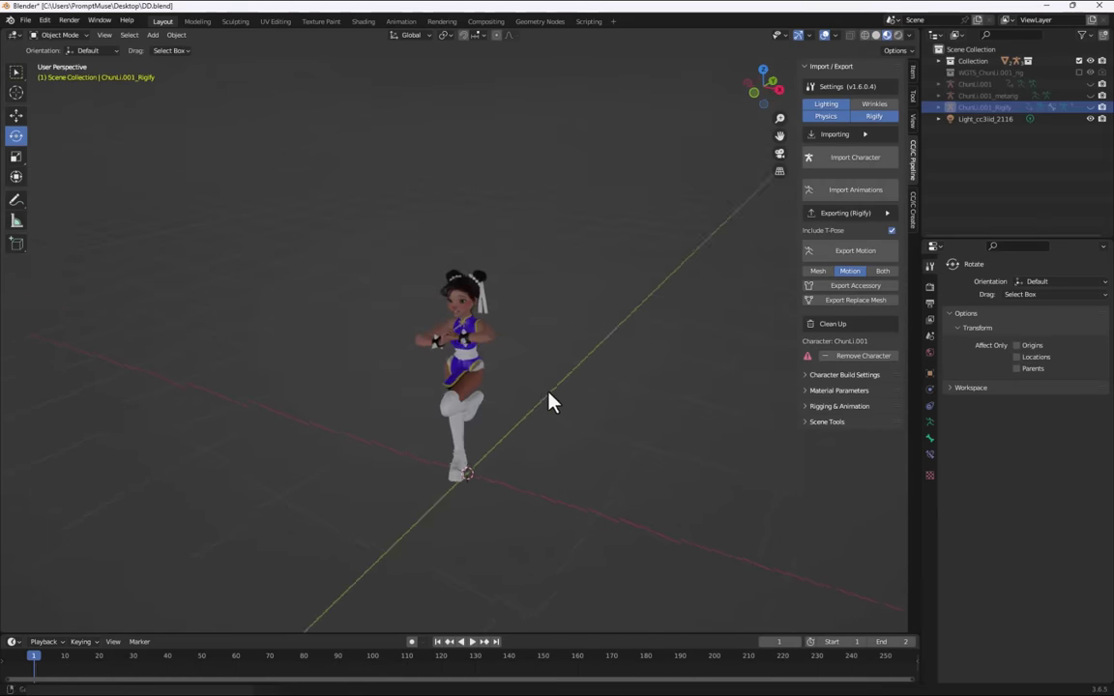
Unhide the ChunLi.001_Rigify rig and switch it to Pose Mode.
{"action": "scroll", "coordinate": [604, 363], "scroll_direction": "up", "scroll_amount": 4}
{"action": "middle_click_drag", "start_coordinate": [548, 392], "coordinate": [500, 370]}
{"action": "scroll", "coordinate": [580, 379], "scroll_direction": "up", "scroll_amount": 4}
{"action": "left_click", "coordinate": [1090, 108]}
{"action": "left_click", "coordinate": [1089, 110]}
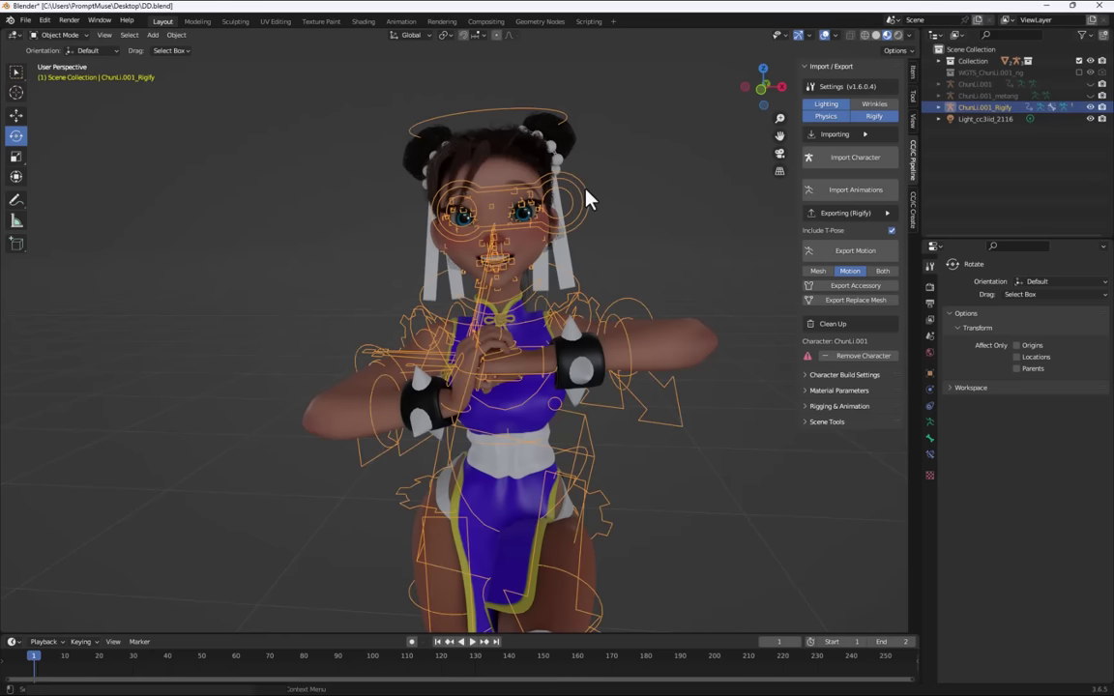
{"action": "left_click", "coordinate": [58, 35]}
{"action": "left_click", "coordinate": [64, 78]}
Try raising the character's left forearm by rotating its FK control about 70°, and undo the rotation.
{"action": "scroll", "coordinate": [445, 143], "scroll_direction": "up", "scroll_amount": 2}
{"action": "left_click", "coordinate": [445, 144]}
{"action": "left_click_drag", "start_coordinate": [545, 123], "coordinate": [522, 126]}
{"action": "left_click", "coordinate": [668, 343]}
{"action": "key", "text": "r"}
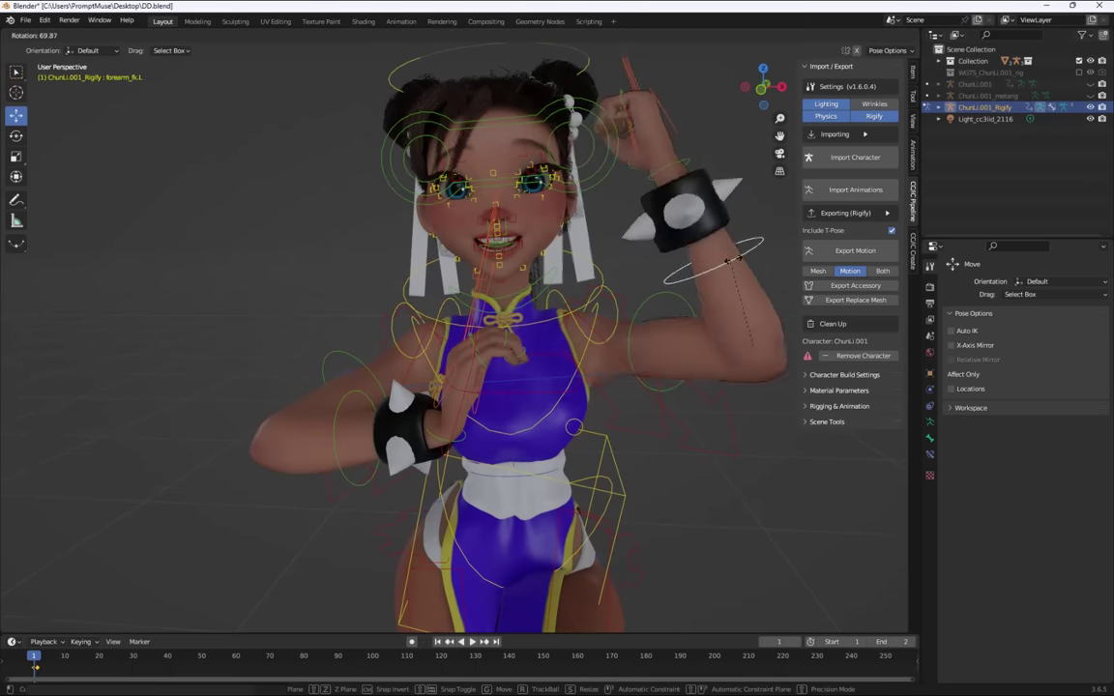
{"action": "left_click", "coordinate": [743, 239]}
{"action": "key", "text": "ctrl+z"}
Adjust the character's expression by moving the facial rig controls around the mouth.
{"action": "scroll", "coordinate": [544, 215], "scroll_direction": "up", "scroll_amount": 4}
{"action": "middle_click_drag", "start_coordinate": [630, 106], "coordinate": [584, 215], "text": "shift"}
{"action": "scroll", "coordinate": [584, 215], "scroll_direction": "up", "scroll_amount": 2}
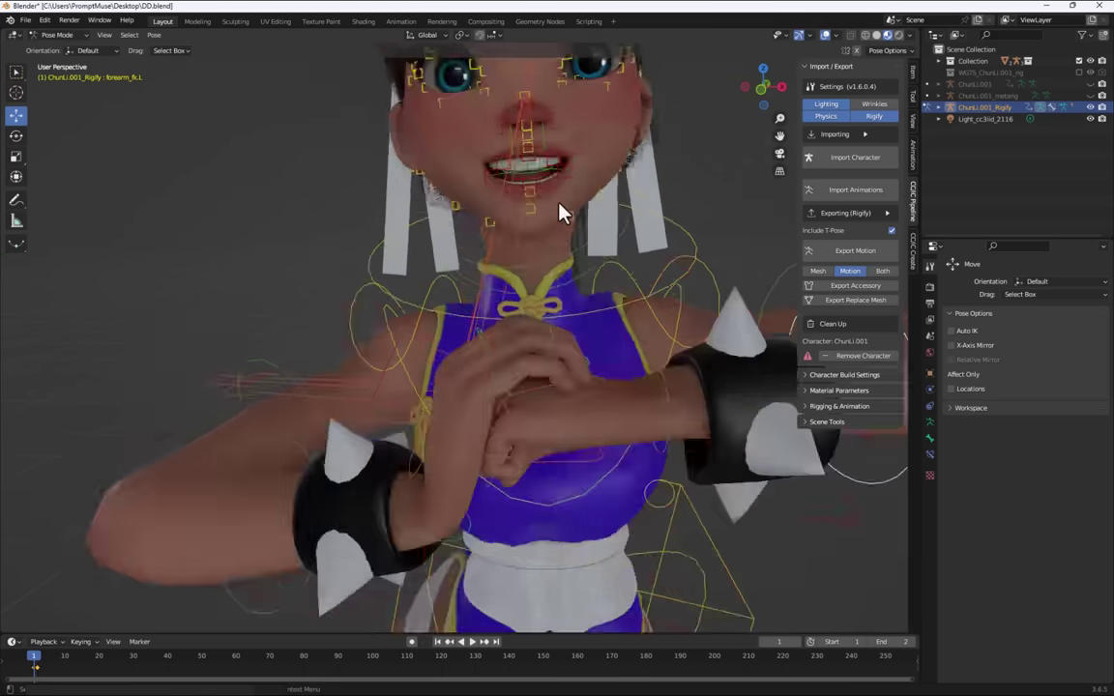
{"action": "middle_click_drag", "start_coordinate": [628, 77], "coordinate": [590, 216], "text": "shift"}
{"action": "scroll", "coordinate": [591, 216], "scroll_direction": "up", "scroll_amount": 2}
{"action": "left_click_drag", "start_coordinate": [532, 320], "coordinate": [527, 302]}
{"action": "left_click", "coordinate": [467, 311]}
{"action": "left_click_drag", "start_coordinate": [466, 263], "coordinate": [465, 222]}
Leave Pose Mode and add a large floor plane beneath the character's feet.
{"action": "scroll", "coordinate": [496, 309], "scroll_direction": "down", "scroll_amount": 7}
{"action": "middle_click_drag", "start_coordinate": [497, 309], "coordinate": [531, 308]}
{"action": "left_click_drag", "start_coordinate": [784, 136], "coordinate": [769, 73]}
{"action": "scroll", "coordinate": [639, 339], "scroll_direction": "down", "scroll_amount": 5}
{"action": "middle_click_drag", "start_coordinate": [638, 338], "coordinate": [633, 360]}
{"action": "scroll", "coordinate": [785, 136], "scroll_direction": "up", "scroll_amount": 5}
{"action": "left_click_drag", "start_coordinate": [784, 136], "coordinate": [768, 165]}
{"action": "key", "text": "ctrl+Tab"}
{"action": "scroll", "coordinate": [561, 290], "scroll_direction": "down", "scroll_amount": 4}
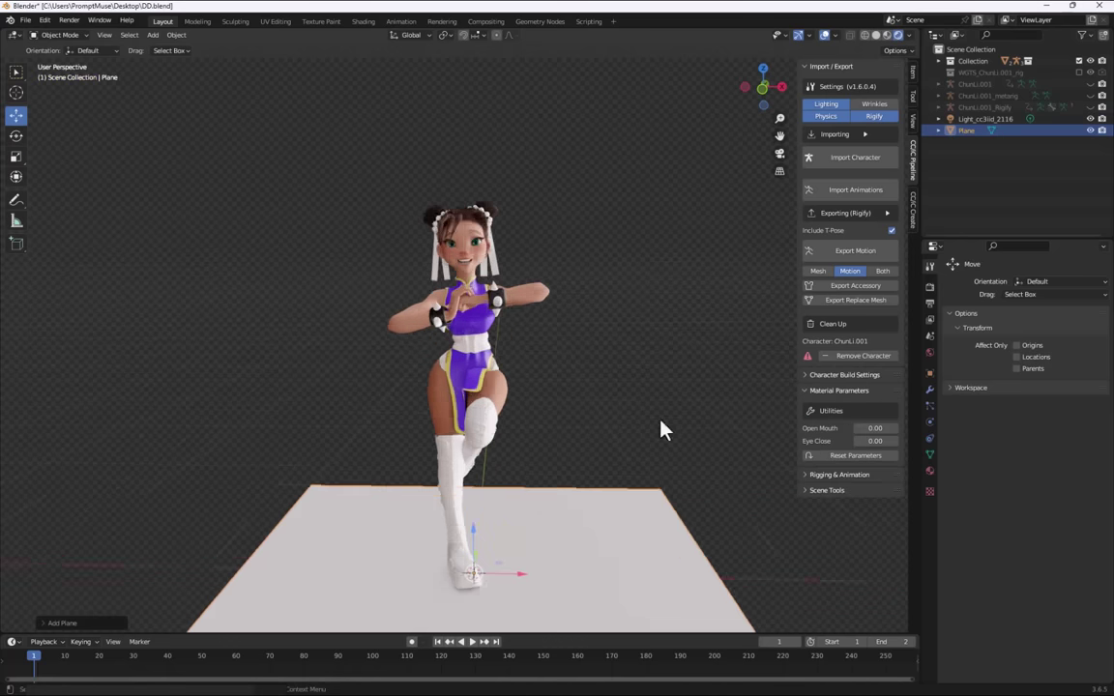
Extrude the floor plane's back edge straight up along Z to form a backdrop wall.
{"action": "middle_click_drag", "start_coordinate": [664, 428], "coordinate": [556, 484]}
{"action": "key", "text": "Tab"}
{"action": "left_click", "coordinate": [343, 378]}
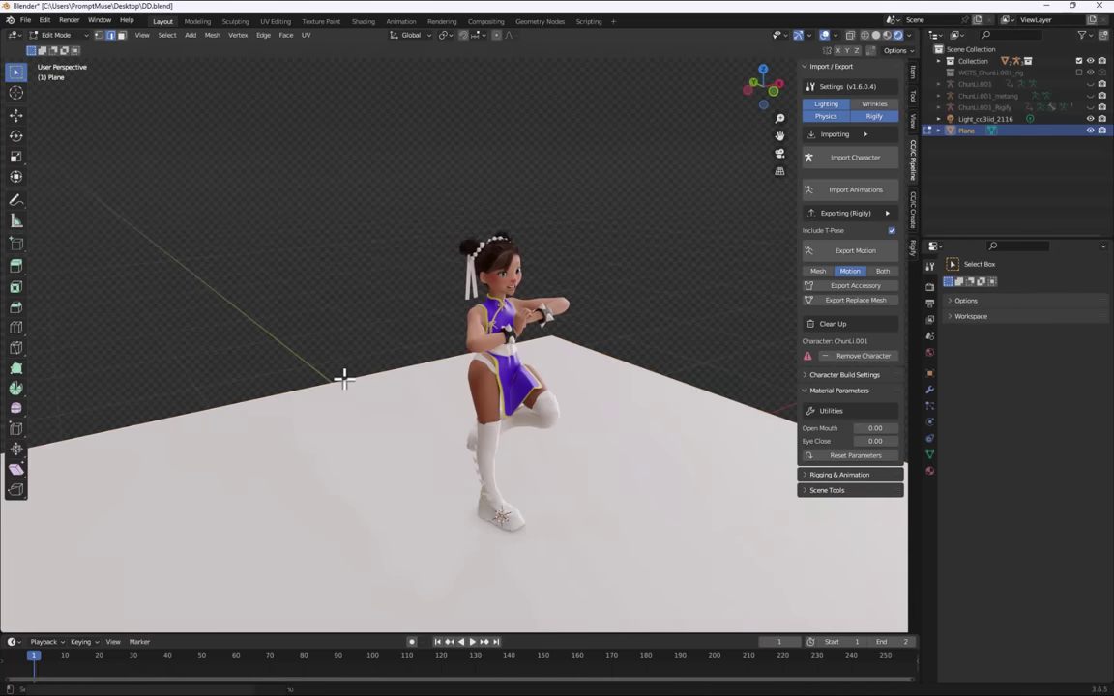
{"action": "key", "text": "e"}
{"action": "key", "text": "z"}
{"action": "left_click", "coordinate": [344, 378]}
Bevel the edge between floor and wall into a curve and shade the backdrop smooth.
{"action": "key", "text": "ctrl+b"}
{"action": "left_click", "coordinate": [348, 318]}
{"action": "key", "text": "Tab"}
{"action": "right_click", "coordinate": [337, 353]}
{"action": "left_click", "coordinate": [341, 362]}
Add a camera, align it to the current view and adjust it to frame the full character.
{"action": "middle_click_drag", "start_coordinate": [340, 362], "coordinate": [443, 454]}
{"action": "key", "text": "shift+a"}
{"action": "left_click", "coordinate": [415, 592]}
{"action": "key", "text": "ctrl+alt+KP_0"}
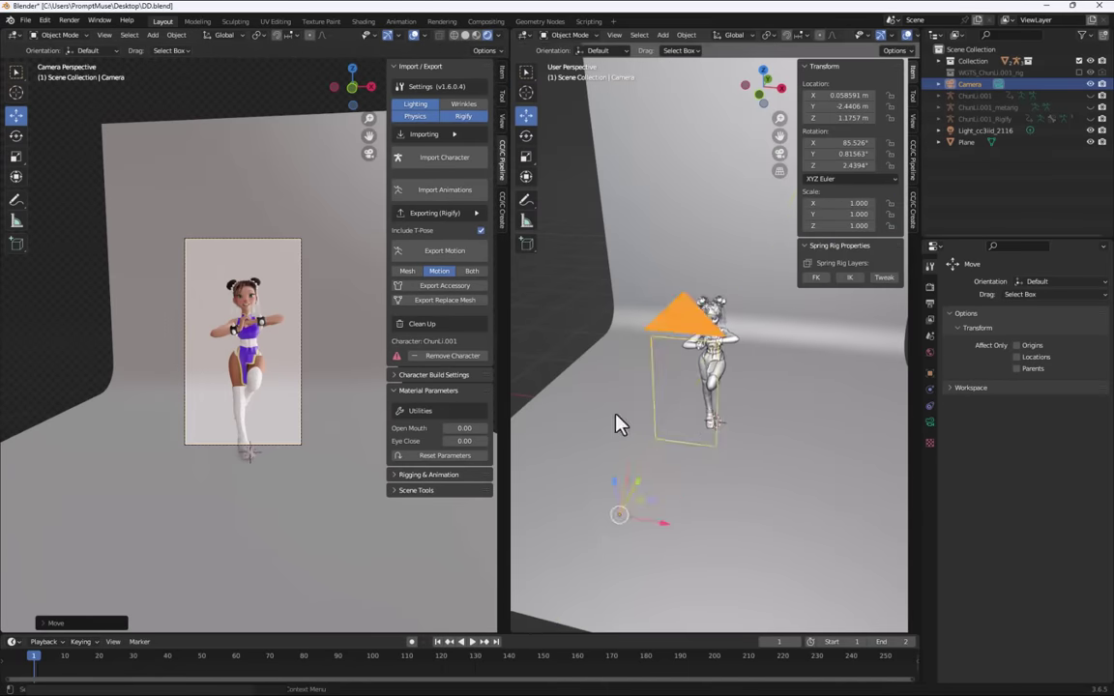
{"action": "left_click_drag", "start_coordinate": [617, 422], "coordinate": [619, 498]}
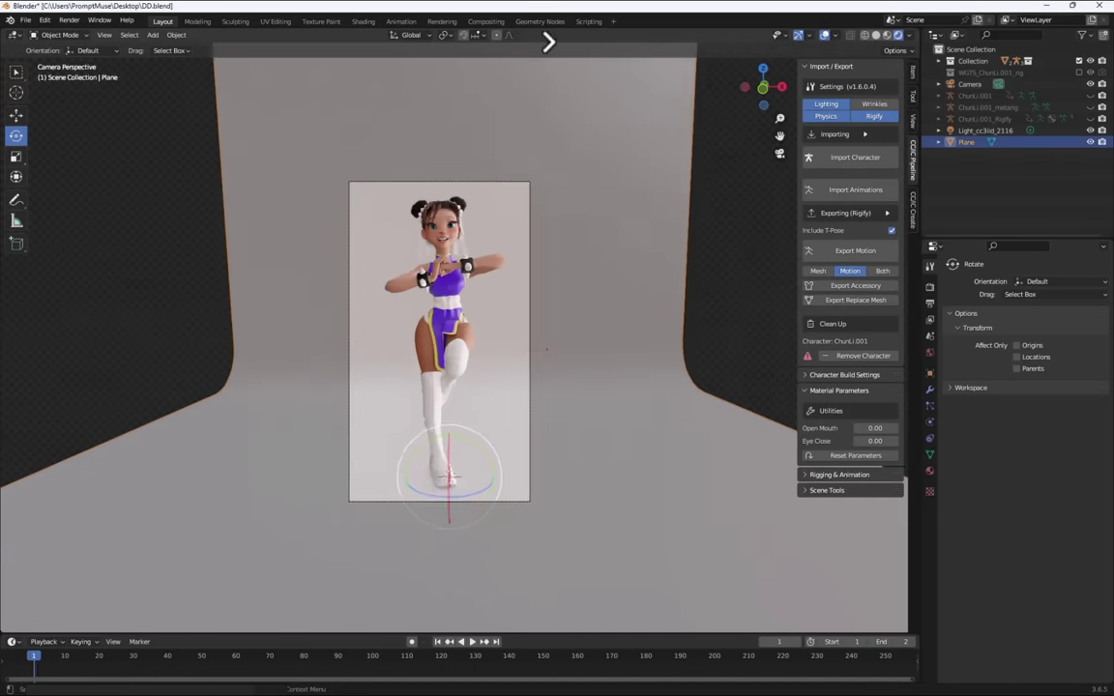
{"action": "key", "text": "KP_0"}
{"action": "key", "text": "KP_0"}
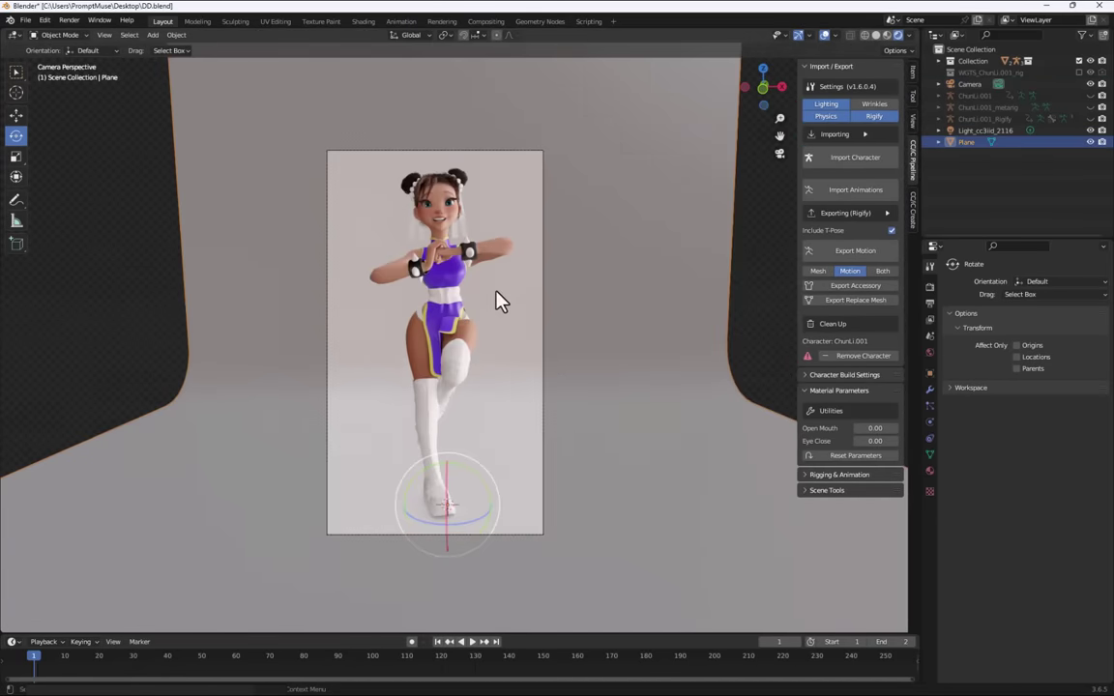
Try the Matcap, CC3, Default, Studio and Blur Warm scene lighting presets on the character.
{"action": "left_click", "coordinate": [837, 493]}
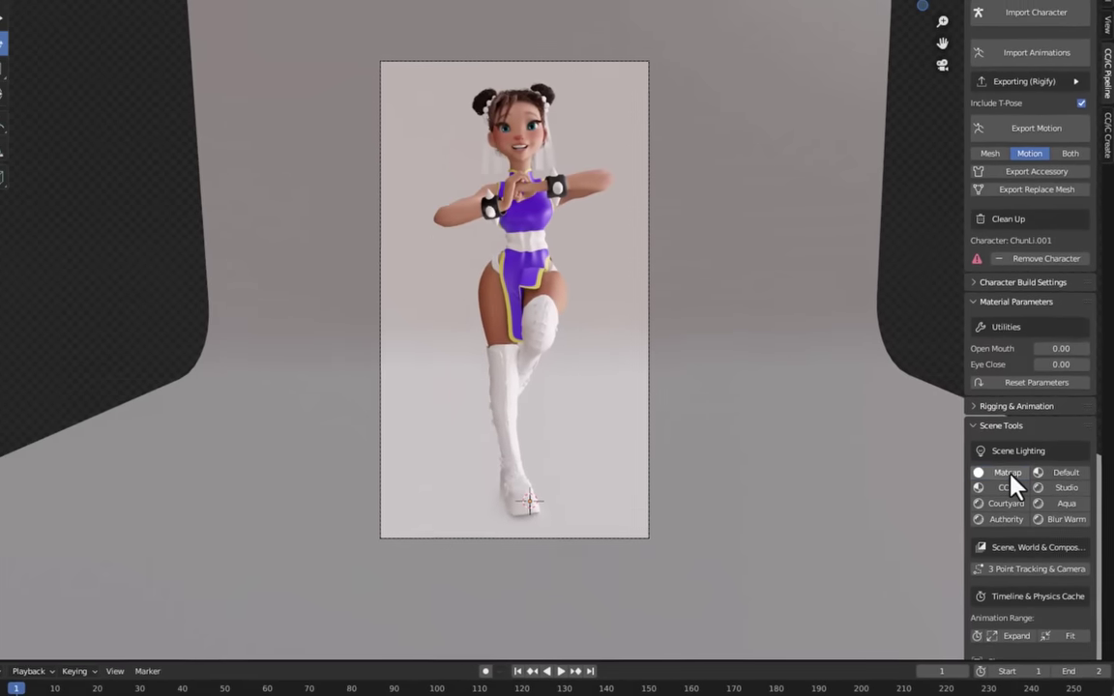
{"action": "left_click", "coordinate": [833, 529]}
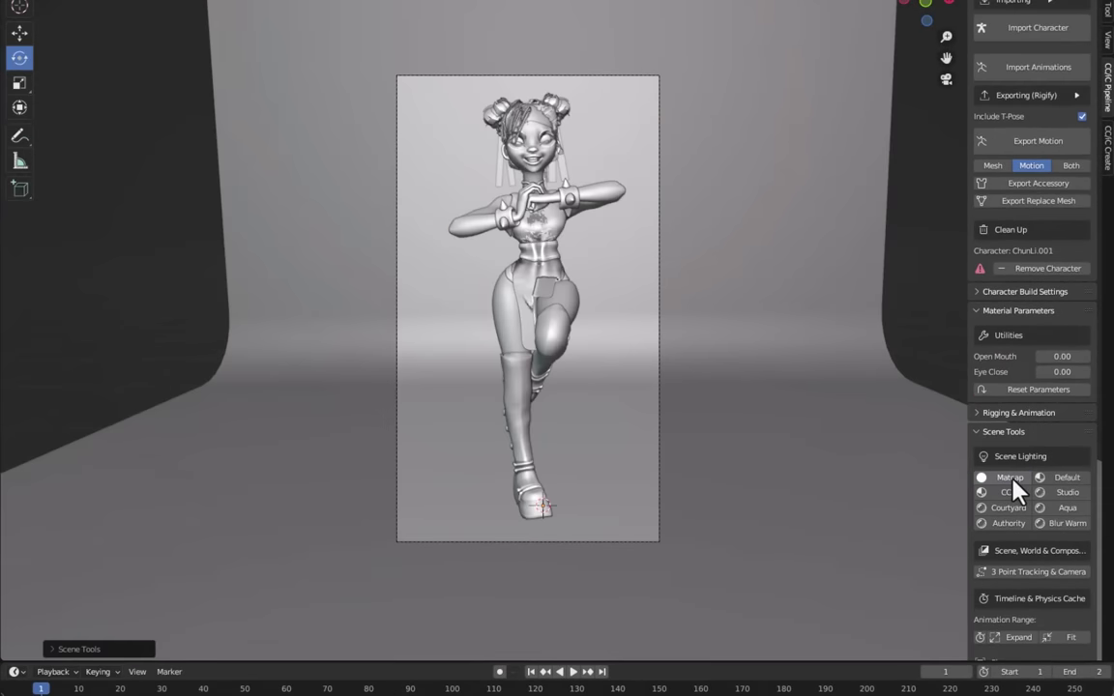
{"action": "left_click", "coordinate": [1012, 493]}
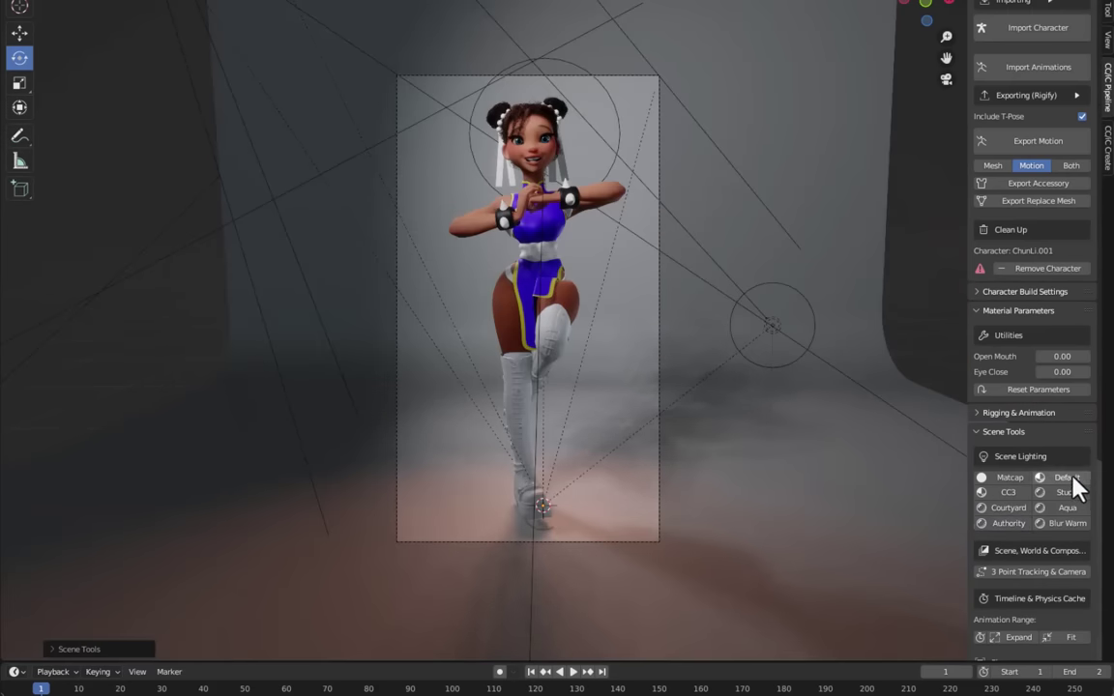
{"action": "left_click", "coordinate": [1073, 486]}
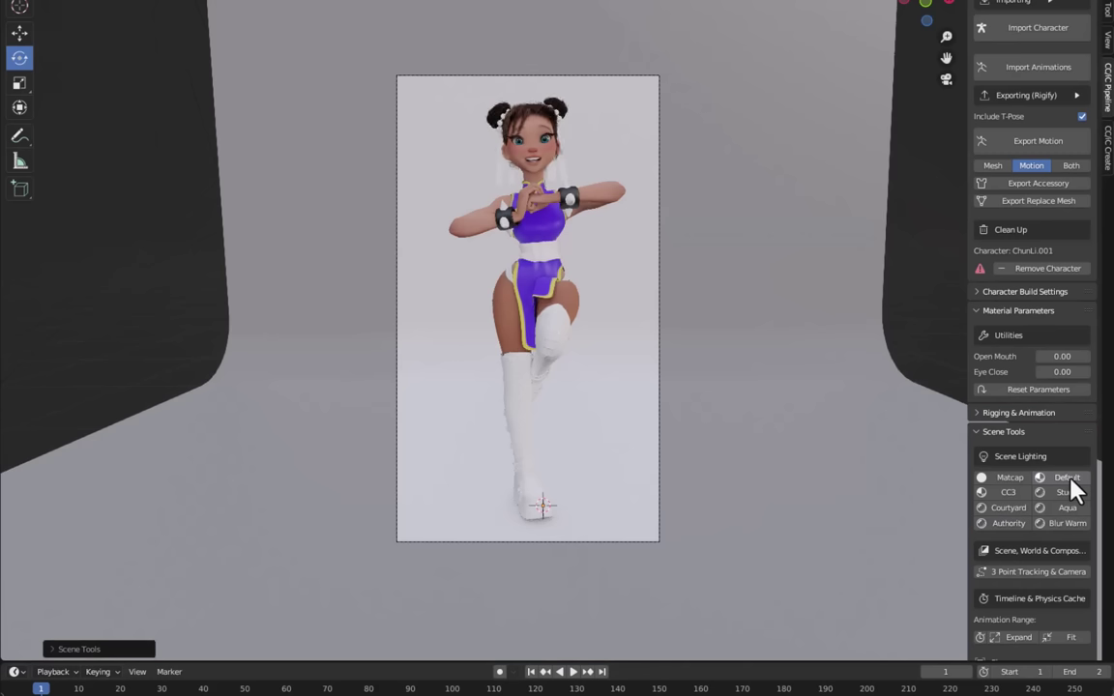
{"action": "left_click", "coordinate": [1067, 494]}
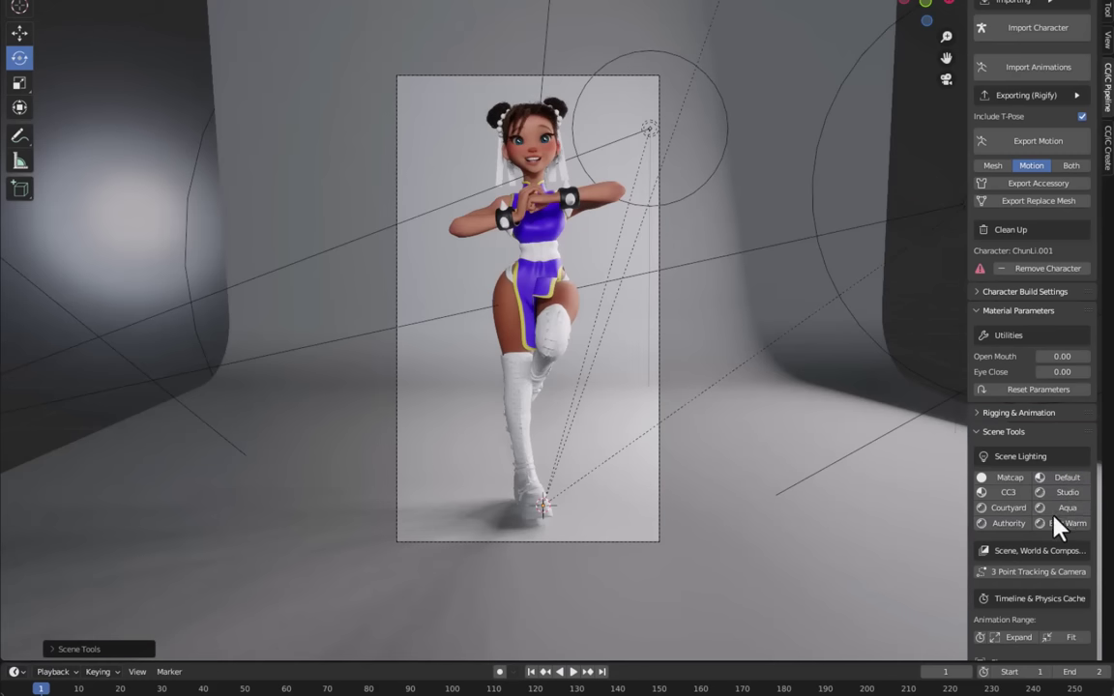
{"action": "left_click", "coordinate": [1061, 522]}
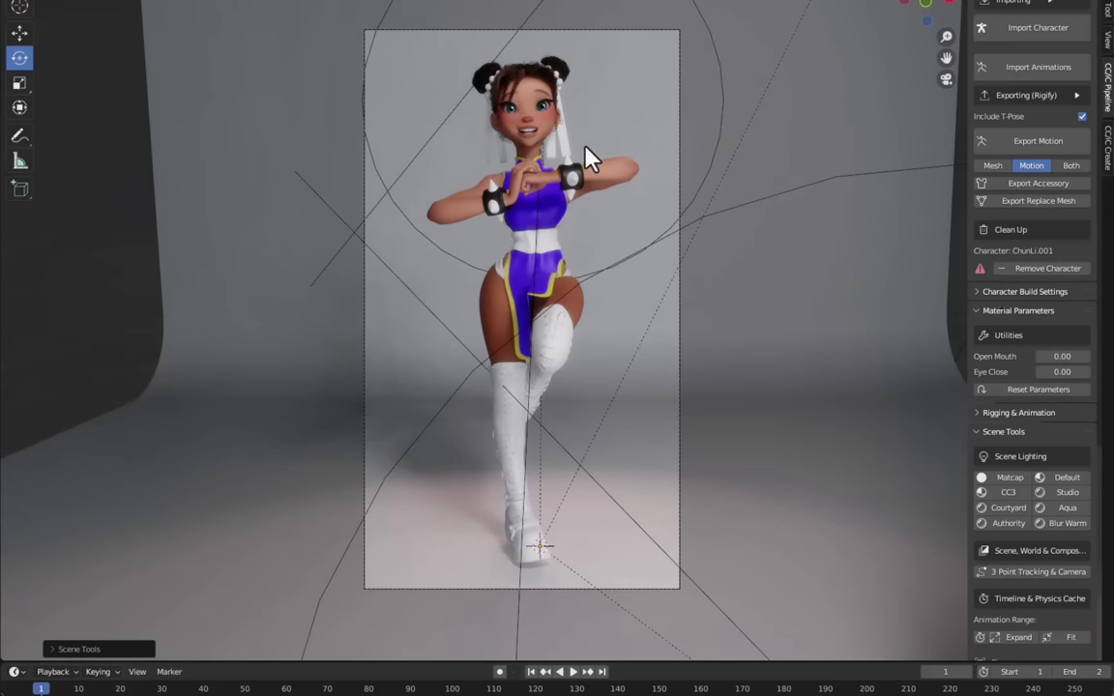
Select the character's body mesh, set the head skin's Mouth AO to 5.00 and raise its Nostrils AO.
{"action": "left_click", "coordinate": [530, 120]}
{"action": "scroll", "coordinate": [996, 430], "scroll_direction": "down", "scroll_amount": 2}
{"action": "scroll", "coordinate": [1001, 450], "scroll_direction": "down", "scroll_amount": 1}
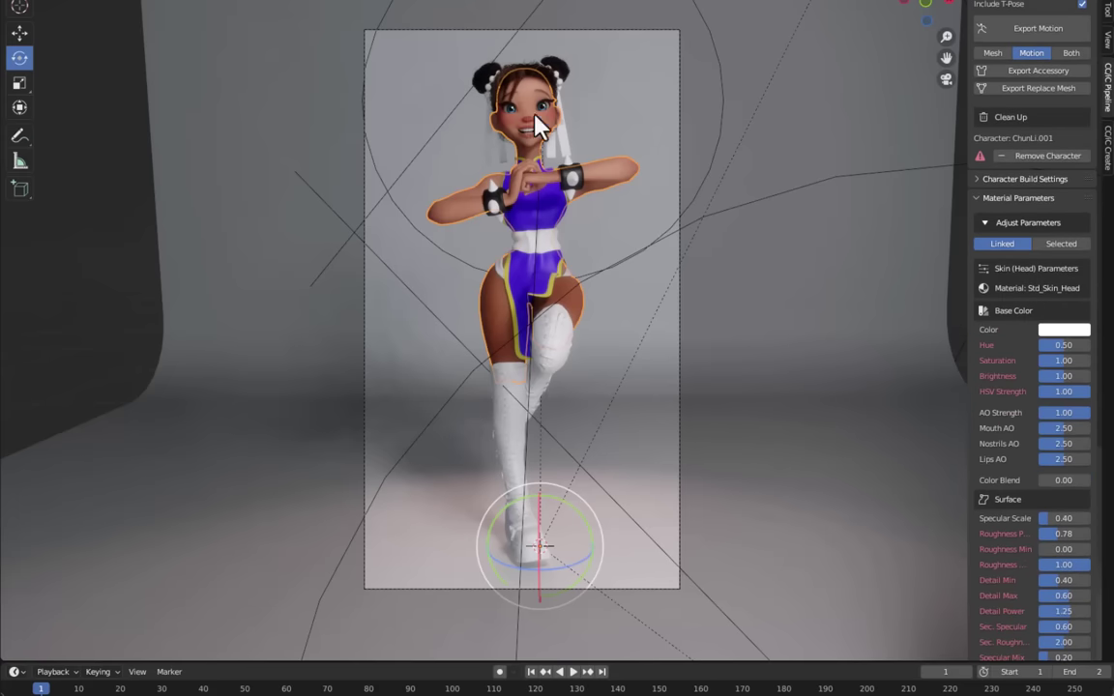
{"action": "scroll", "coordinate": [535, 113], "scroll_direction": "up", "scroll_amount": 4}
{"action": "scroll", "coordinate": [677, 251], "scroll_direction": "up", "scroll_amount": 2}
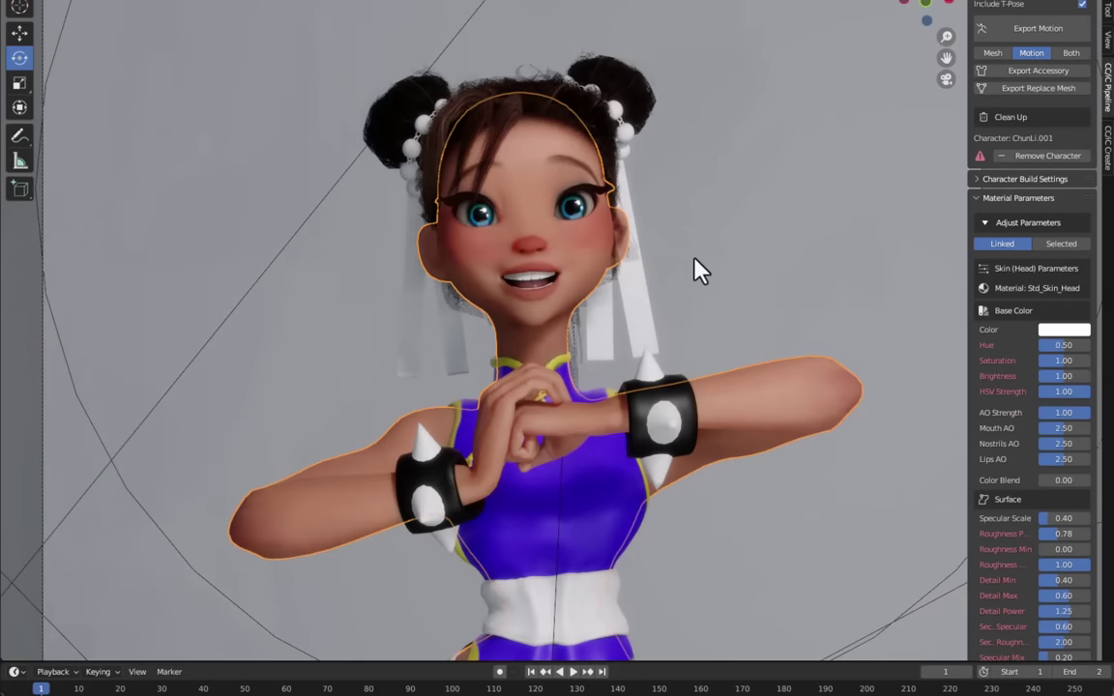
{"action": "left_click", "coordinate": [1058, 428]}
{"action": "type", "text": "5"}
{"action": "key", "text": "Return"}
{"action": "scroll", "coordinate": [656, 380], "scroll_direction": "up", "scroll_amount": 2}
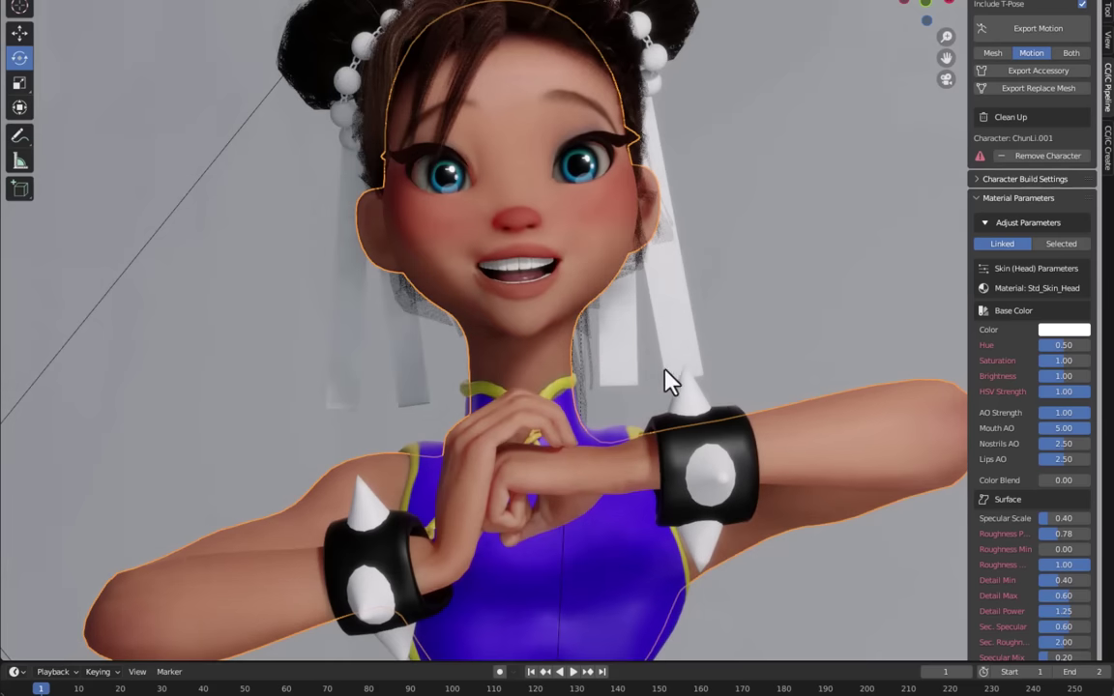
{"action": "left_click_drag", "start_coordinate": [1061, 443], "coordinate": [1090, 444]}
{"action": "left_click", "coordinate": [1011, 375]}
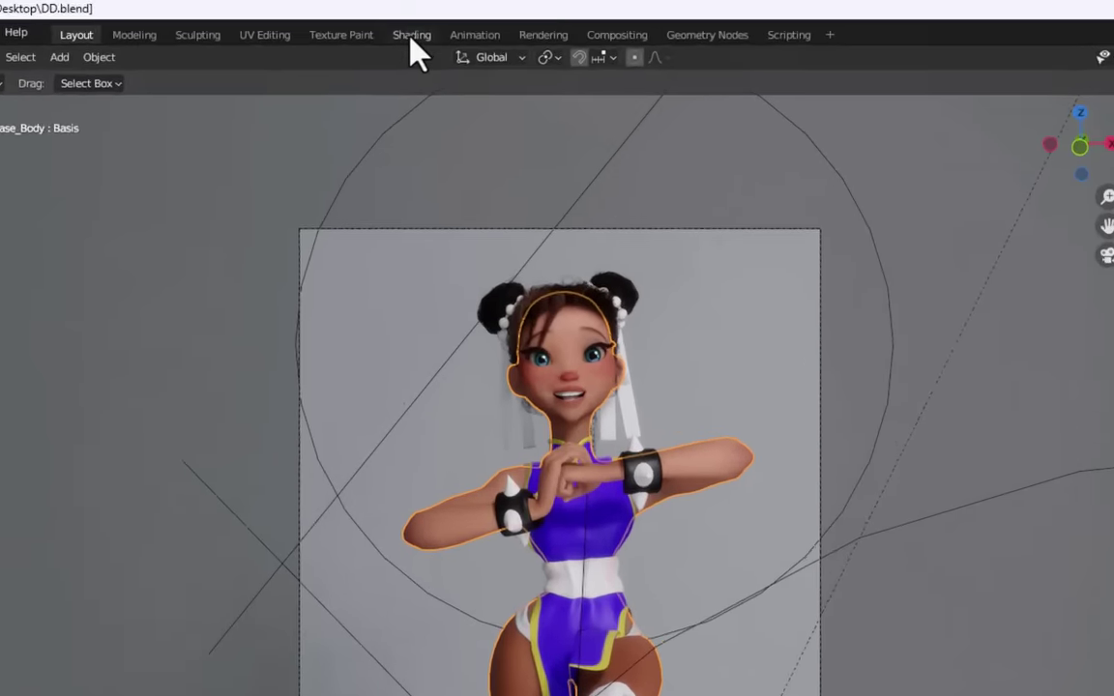
Open the Shading workspace and examine the node network of the Std_Skin_Head material.
{"action": "left_click", "coordinate": [440, 26]}
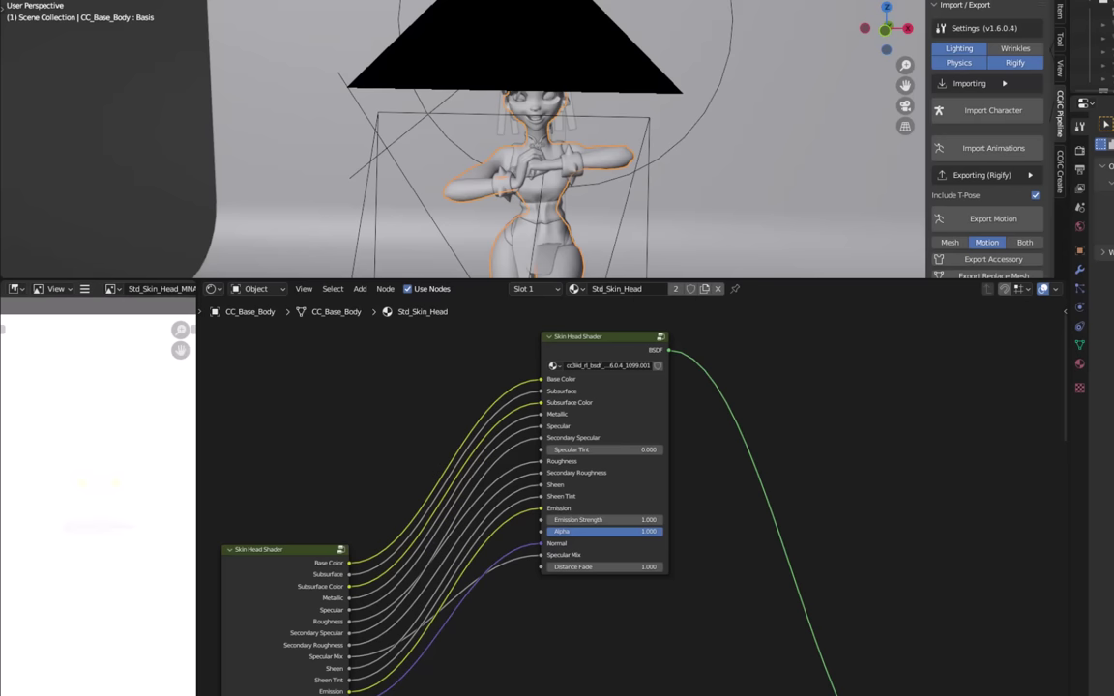
{"action": "scroll", "coordinate": [592, 224], "scroll_direction": "down", "scroll_amount": 4}
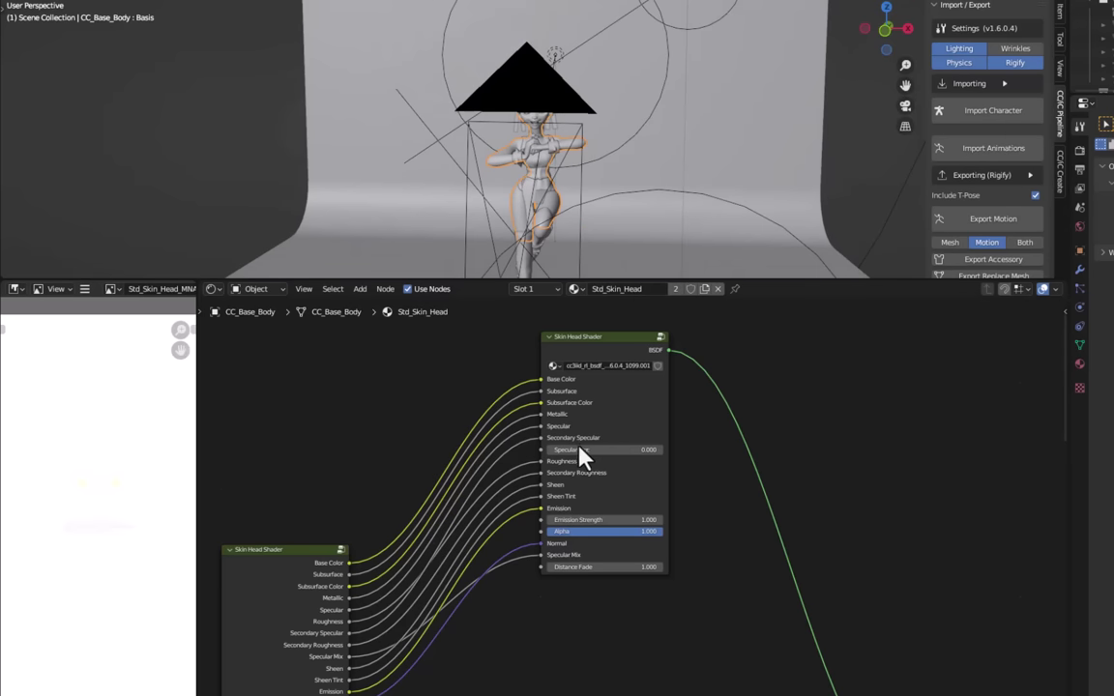
{"action": "scroll", "coordinate": [579, 458], "scroll_direction": "down", "scroll_amount": 5}
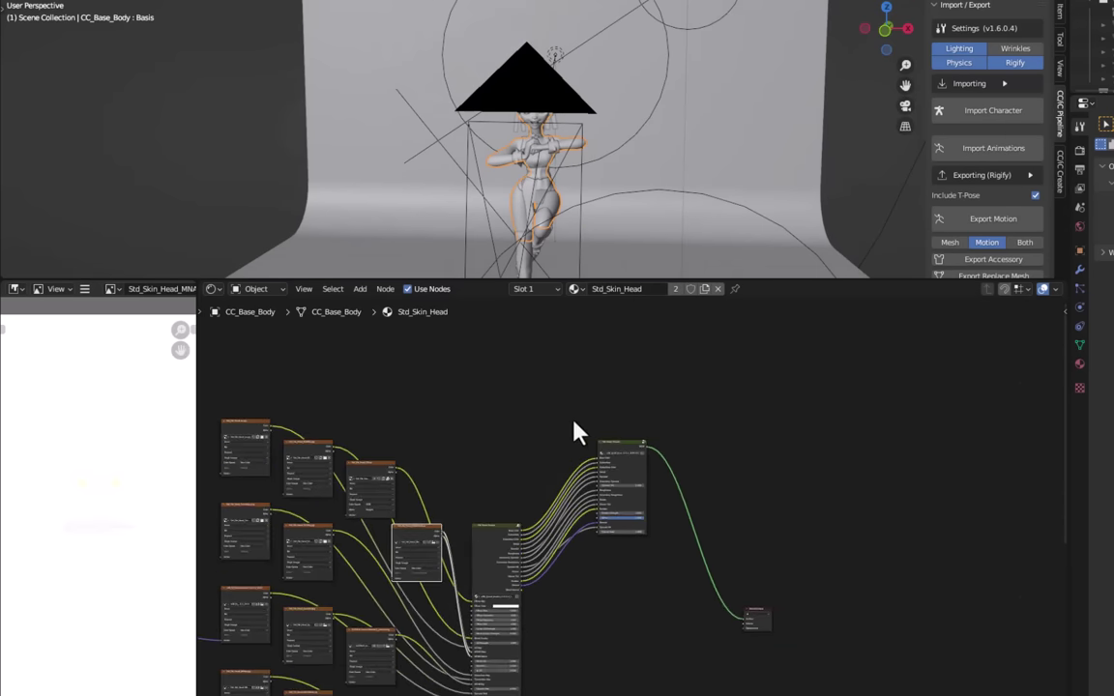
{"action": "scroll", "coordinate": [573, 421], "scroll_direction": "down", "scroll_amount": 5}
{"action": "middle_click_drag", "start_coordinate": [460, 559], "coordinate": [579, 505]}
{"action": "scroll", "coordinate": [524, 441], "scroll_direction": "up", "scroll_amount": 3}
{"action": "scroll", "coordinate": [525, 430], "scroll_direction": "up", "scroll_amount": 2}
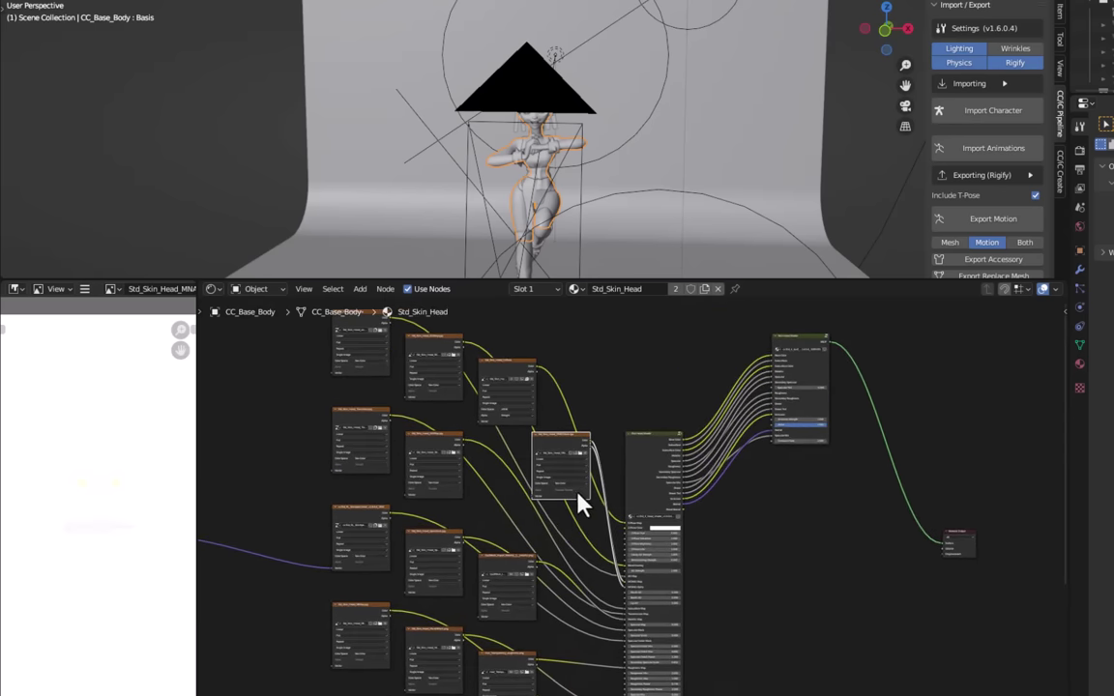